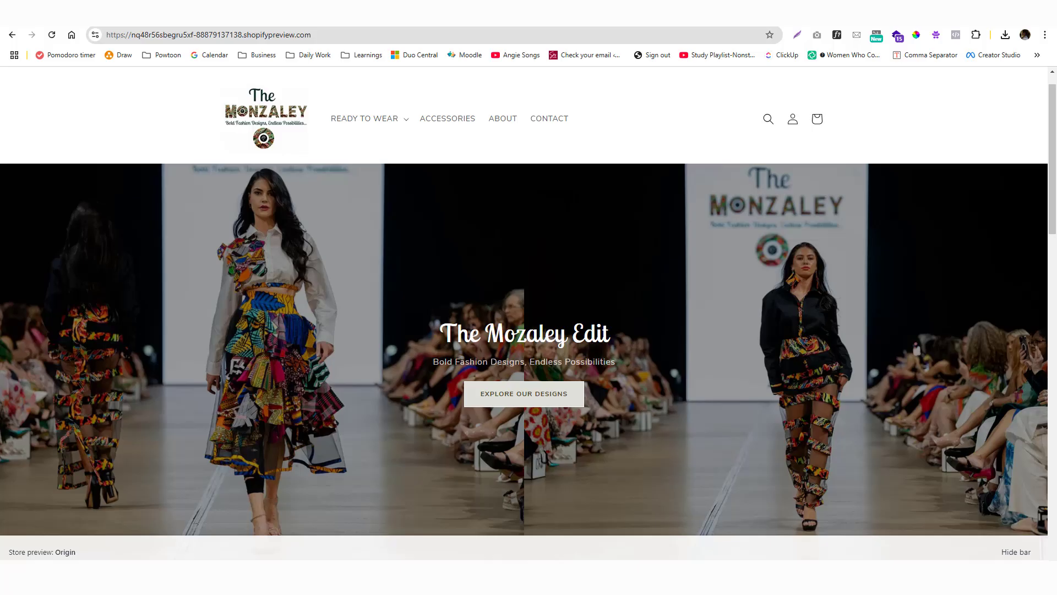
Look over the storefront preview's home page, from the hero banner to the Featured Custom Design Archive products
scroll(201, 217, down, 5)
scroll(200, 217, down, 5)
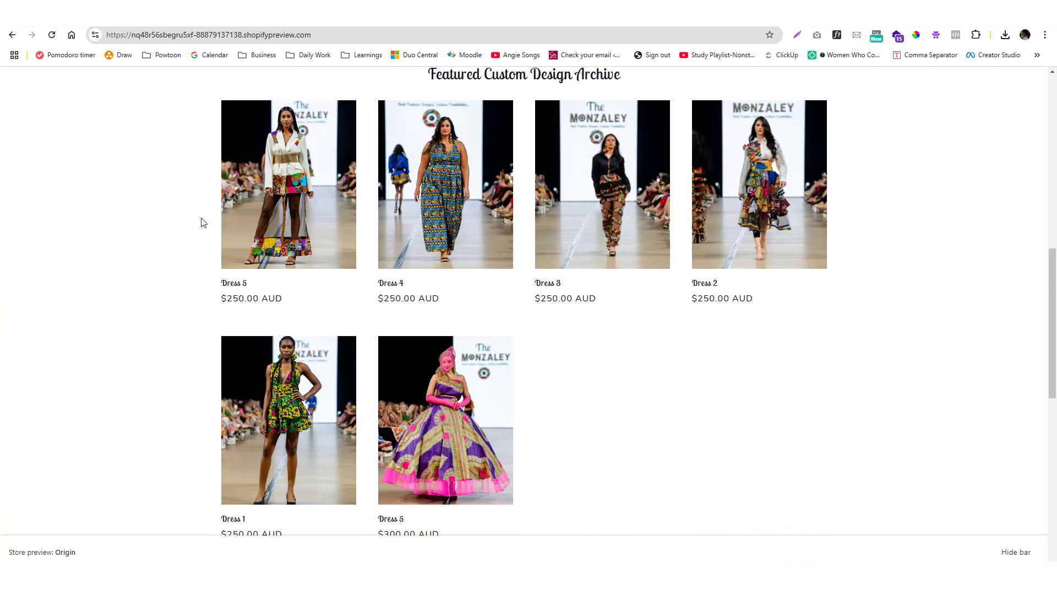
scroll(200, 217, up, 10)
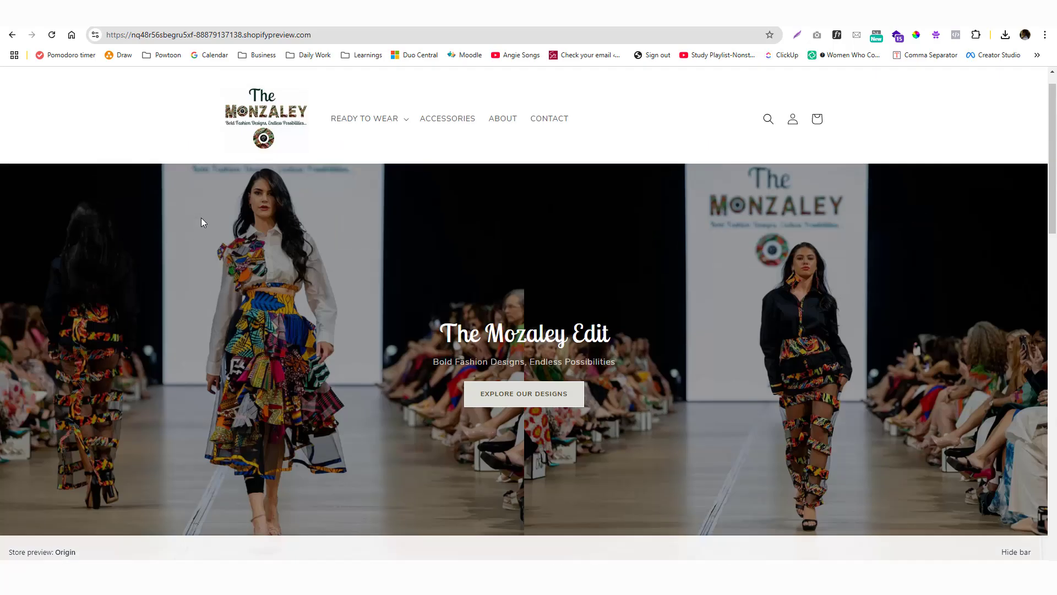
scroll(204, 218, down, 5)
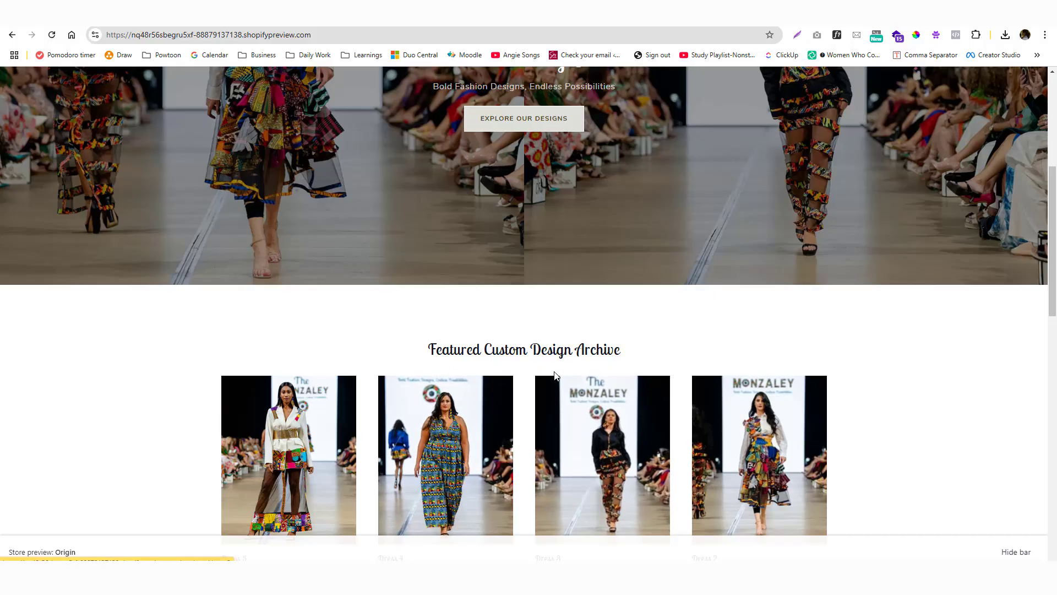
scroll(474, 369, up, 5)
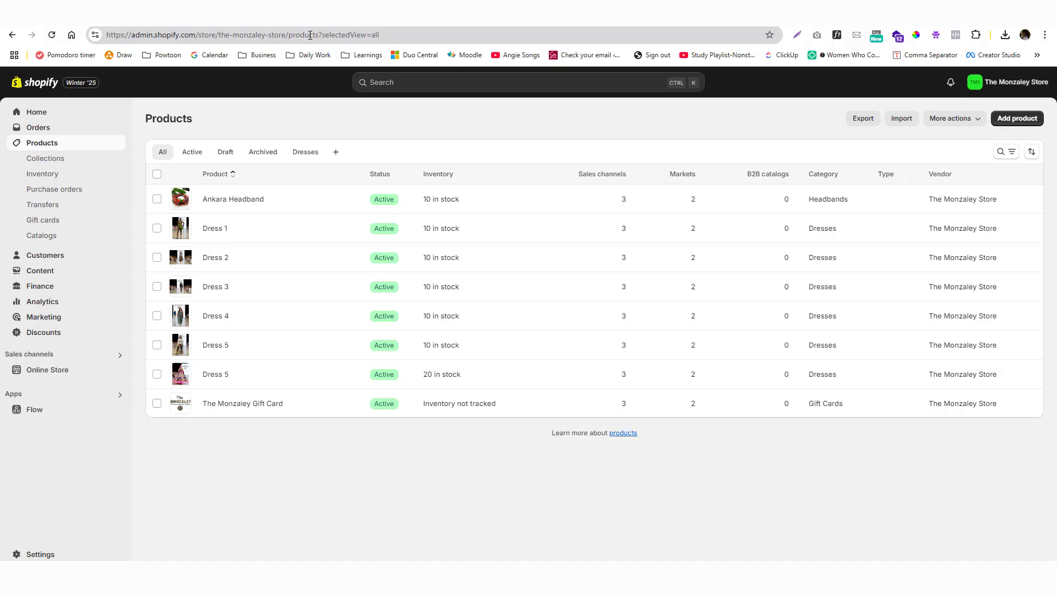
Go to the Shopify website, log in to the store admin, and check the account's list of stores
click(310, 35)
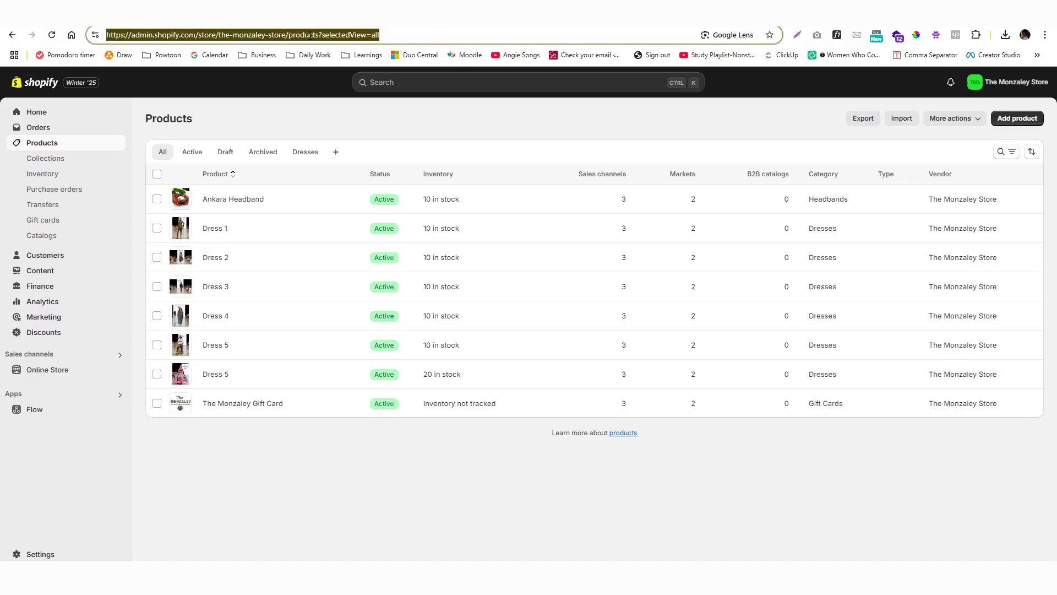
text(shopify)
key(Return)
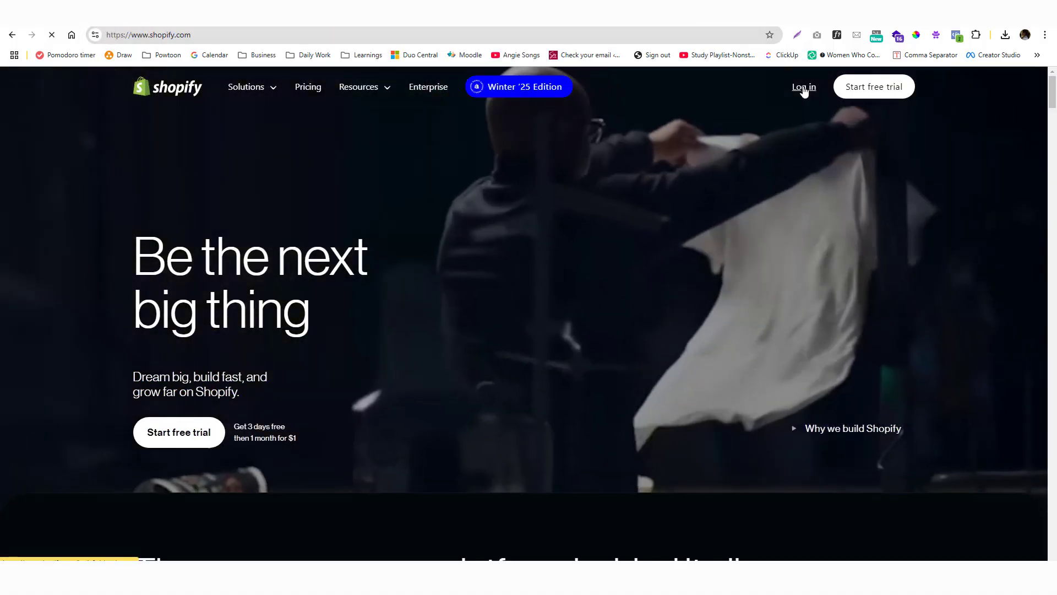
click(804, 89)
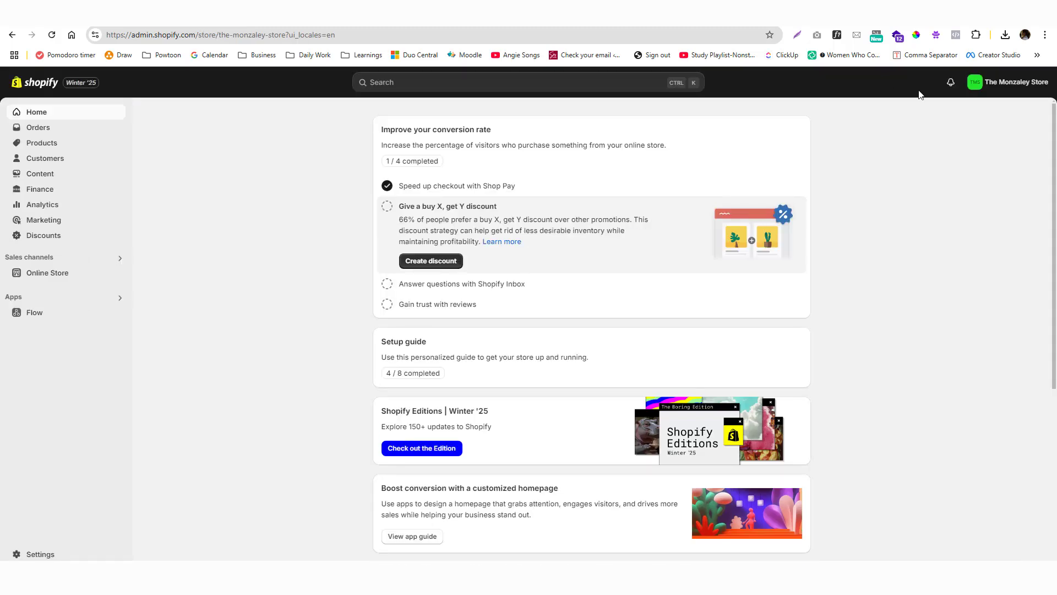
click(975, 83)
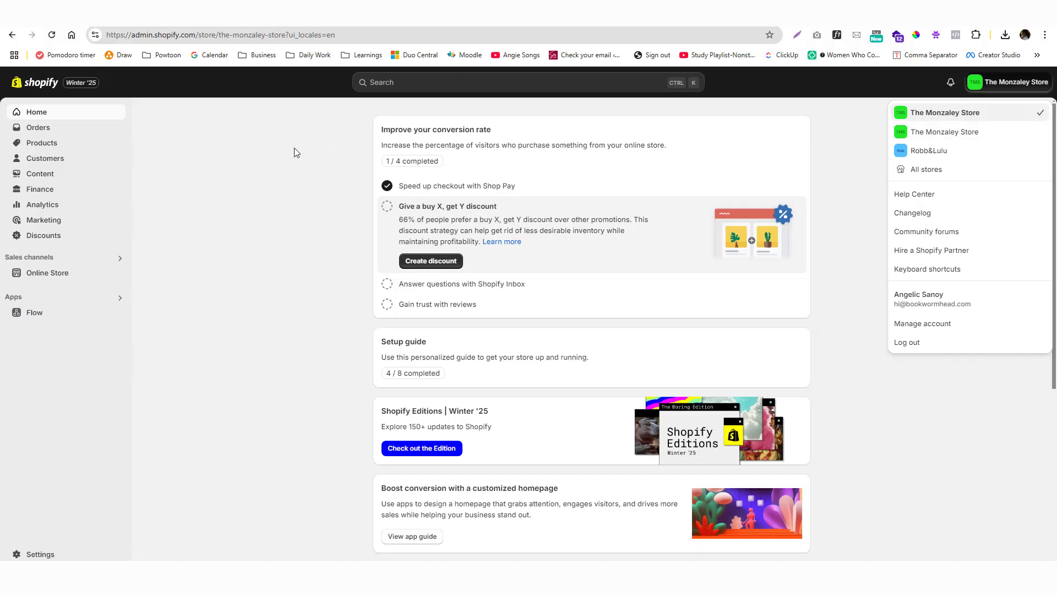
click(275, 159)
Start a new product with the title "Design 8" and the placeholder text "Description" as its description
click(41, 144)
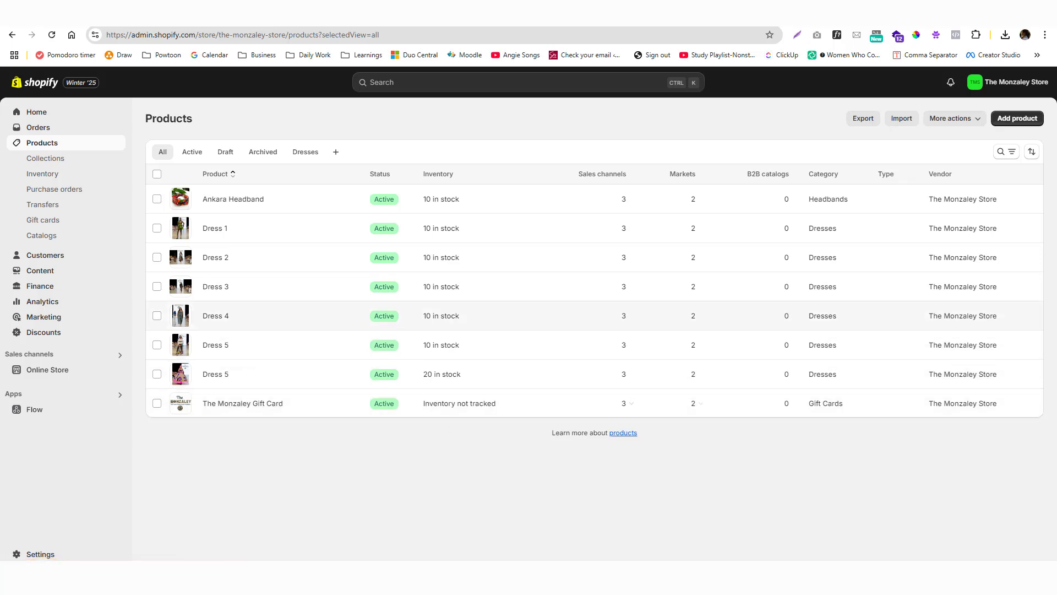
click(1010, 123)
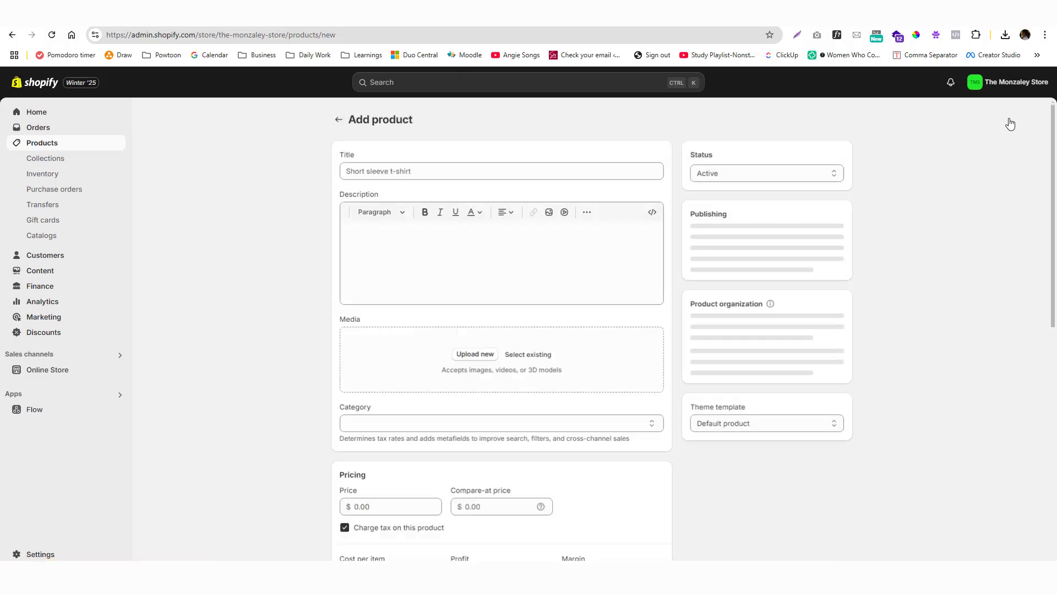
click(479, 170)
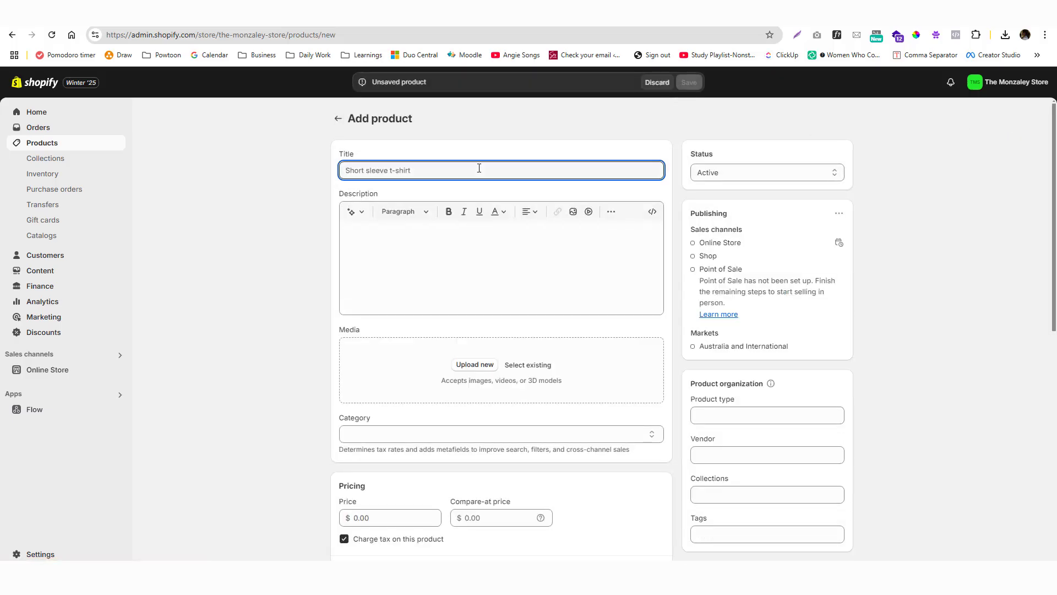
text(Design)
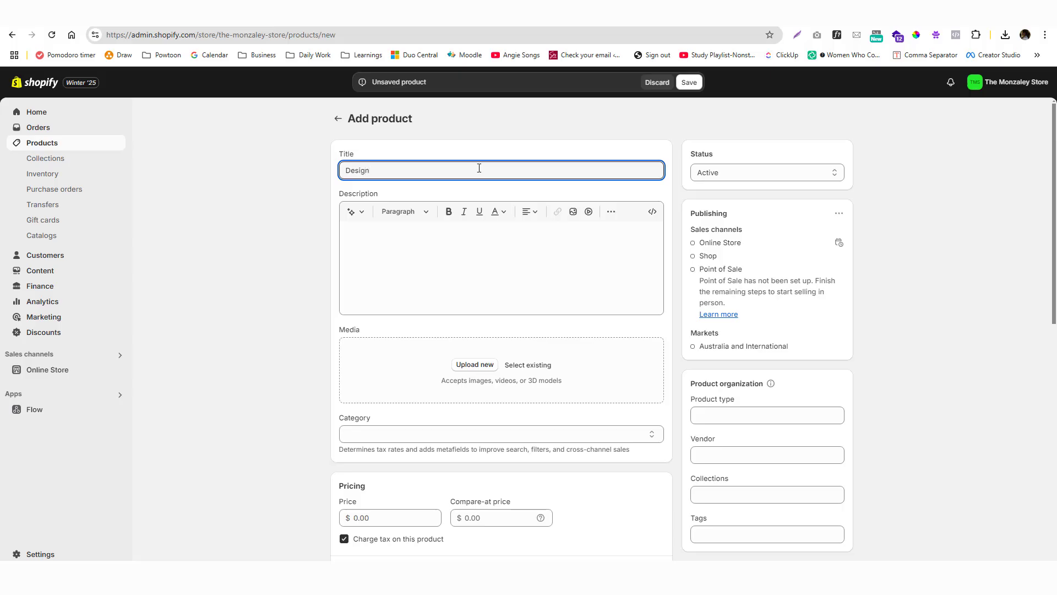
text( 8)
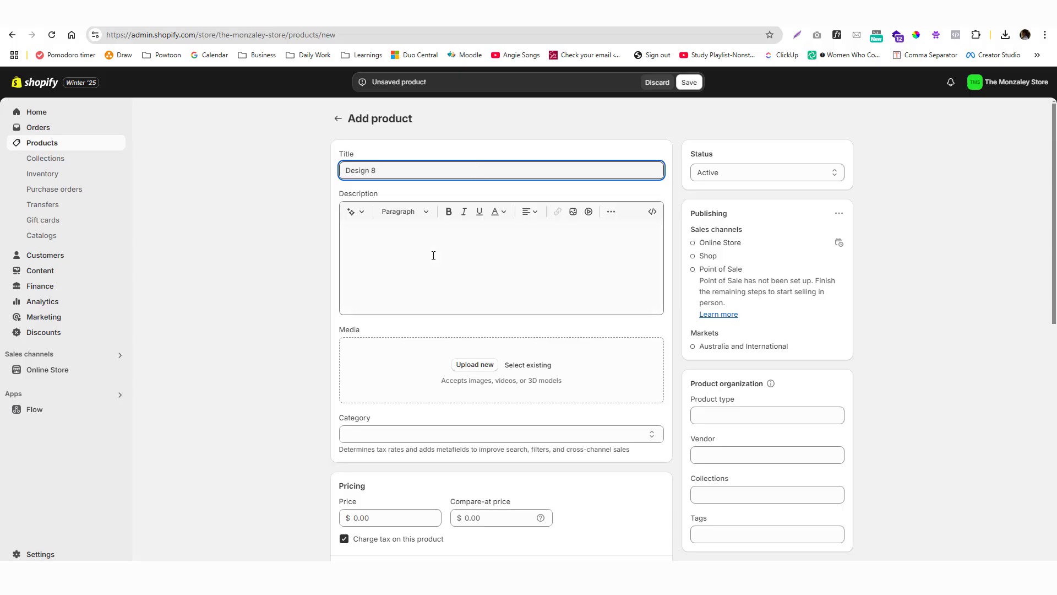
click(433, 256)
text(Descr)
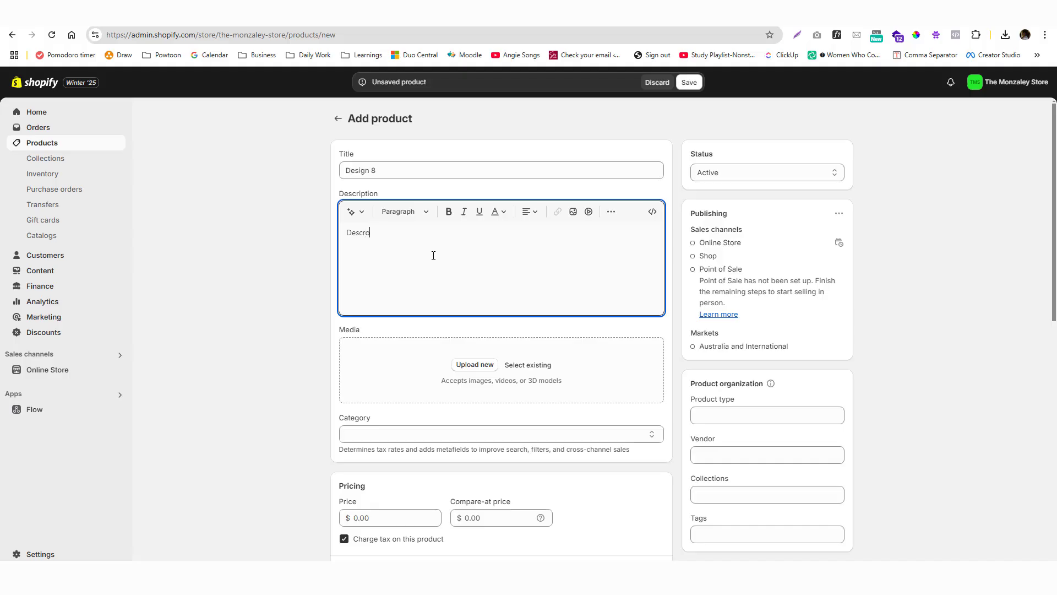
text(iption)
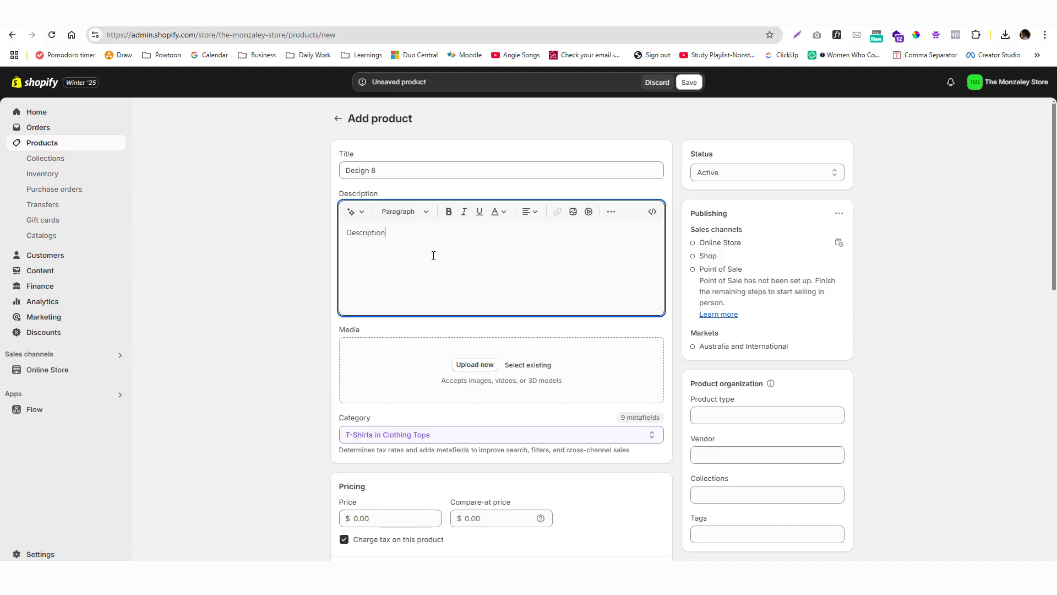
Set the new product's category to Sweaters in Clothing Tops
click(380, 435)
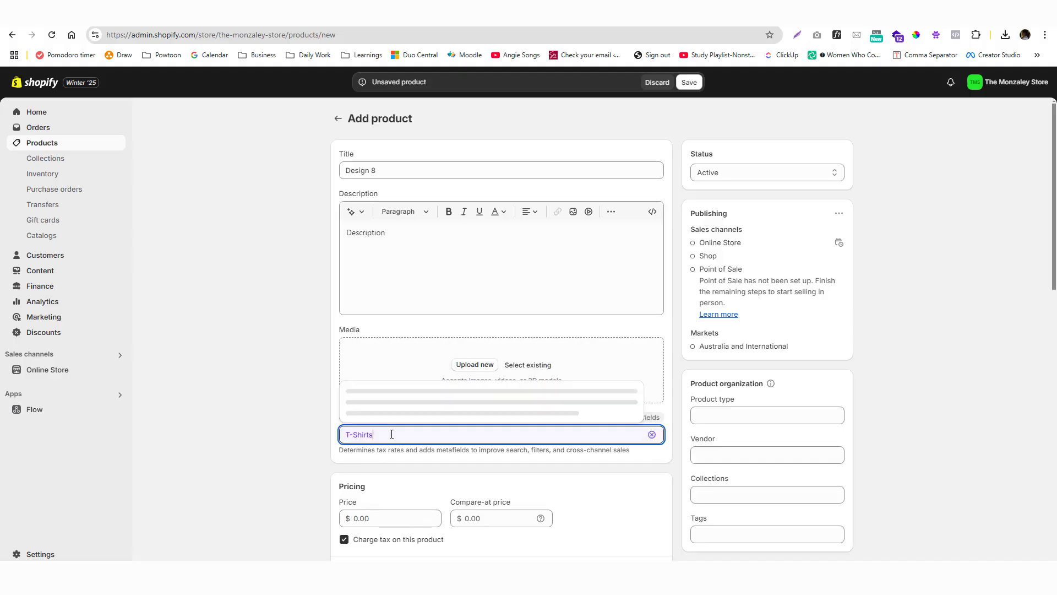
click(296, 411)
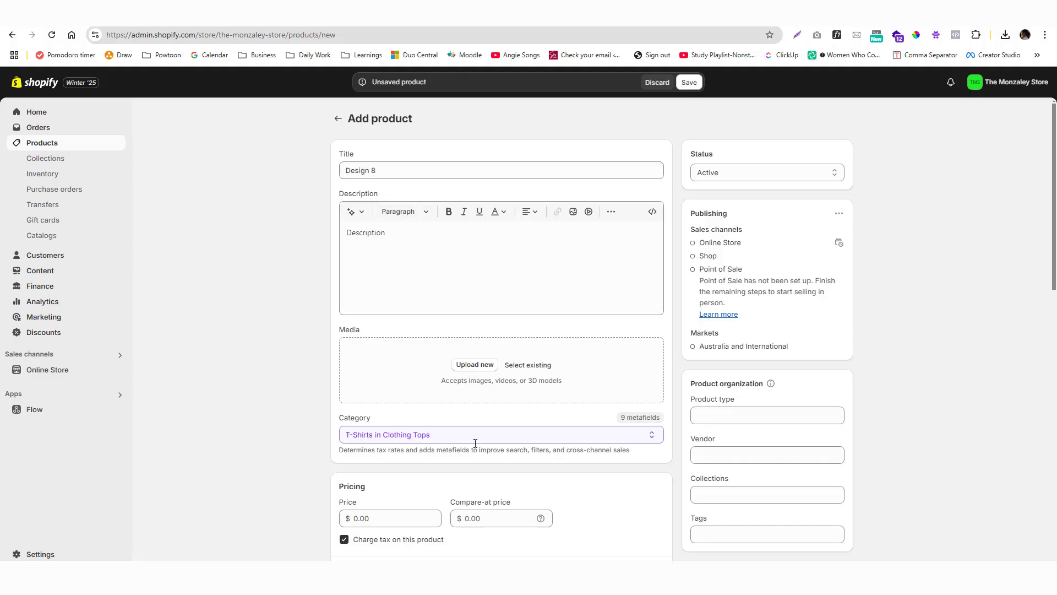
click(441, 436)
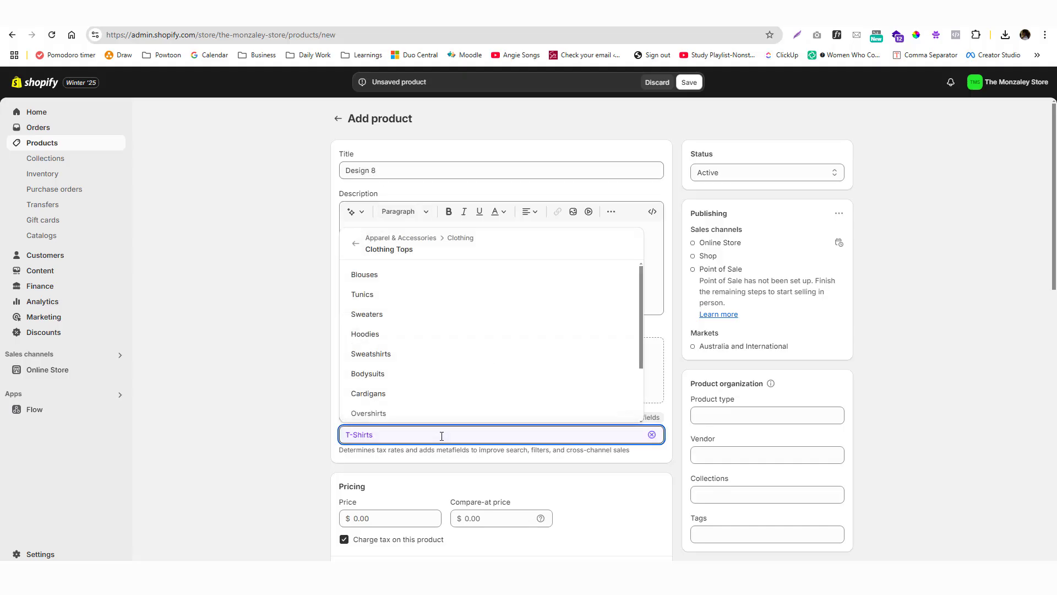
click(324, 437)
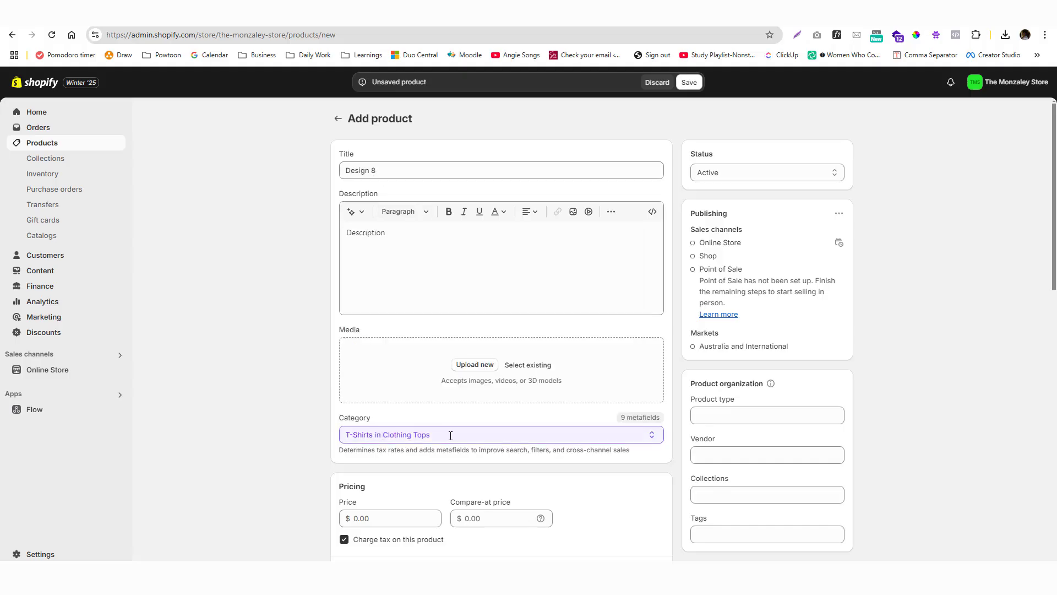
click(423, 435)
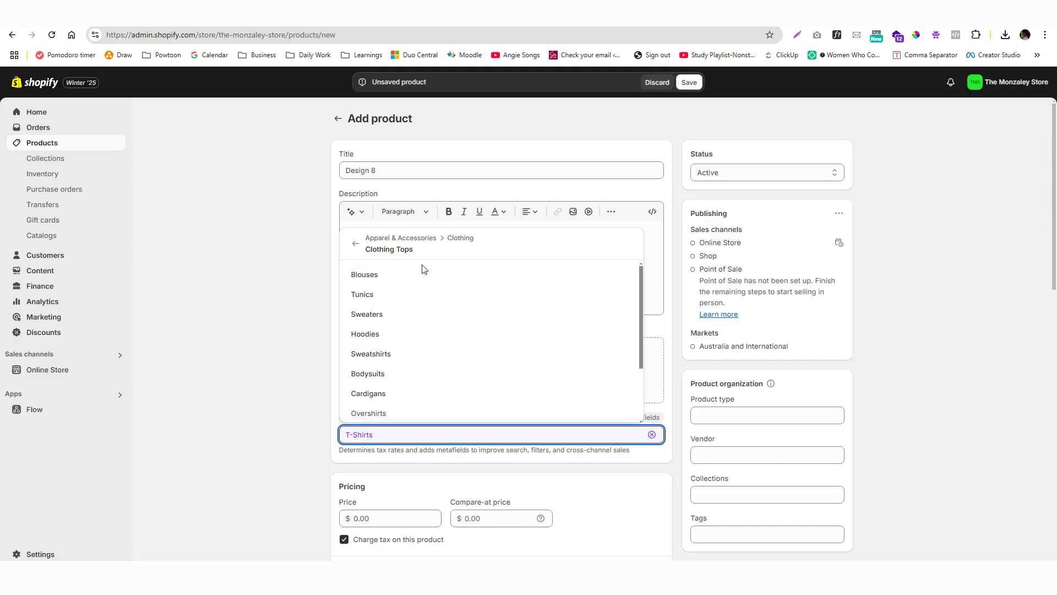
click(420, 316)
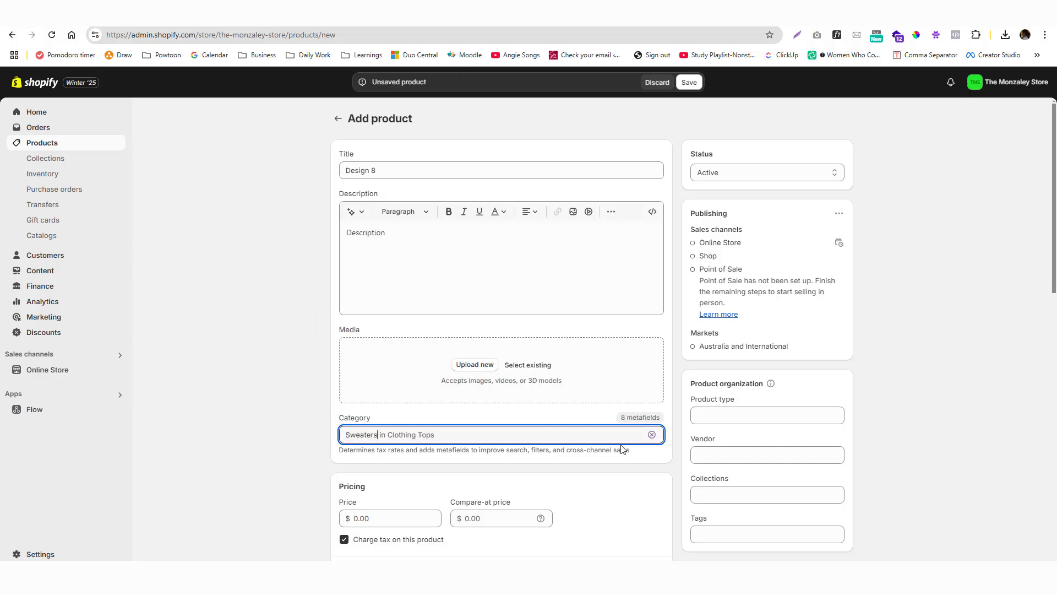
Clear the product's category and set it to Apparel & Accessories
click(652, 436)
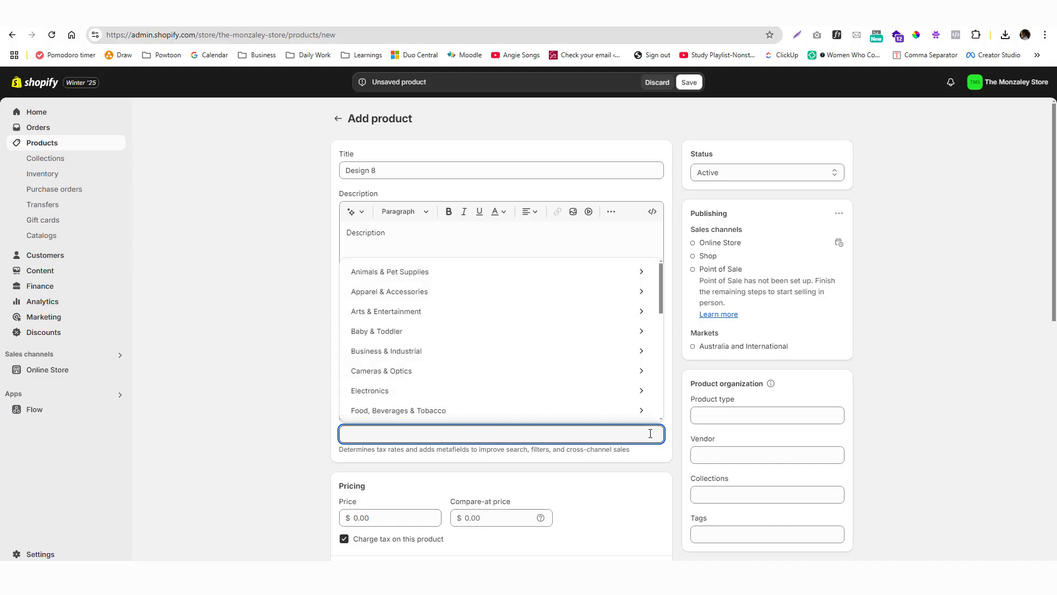
click(355, 299)
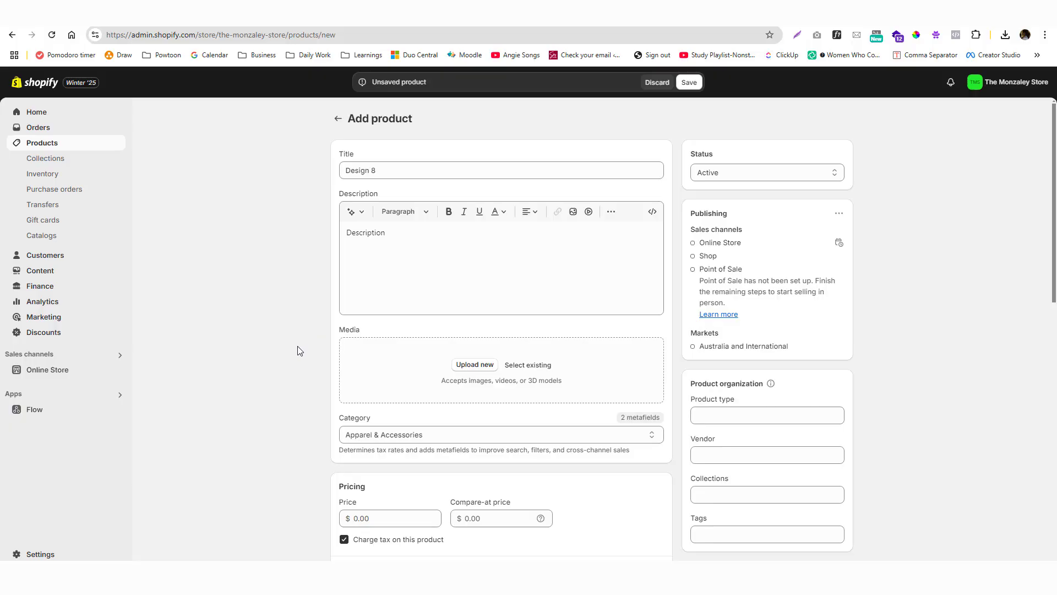
Set the product's price to $300.00 and save the new product
scroll(298, 351, down, 5)
click(376, 245)
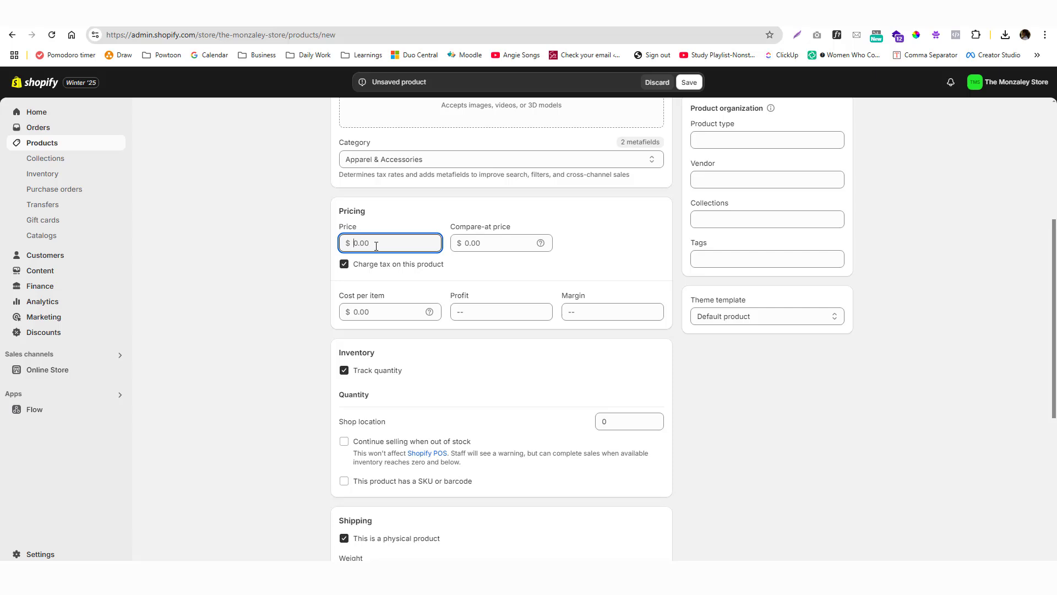
text(300)
double_click(377, 243)
click(400, 223)
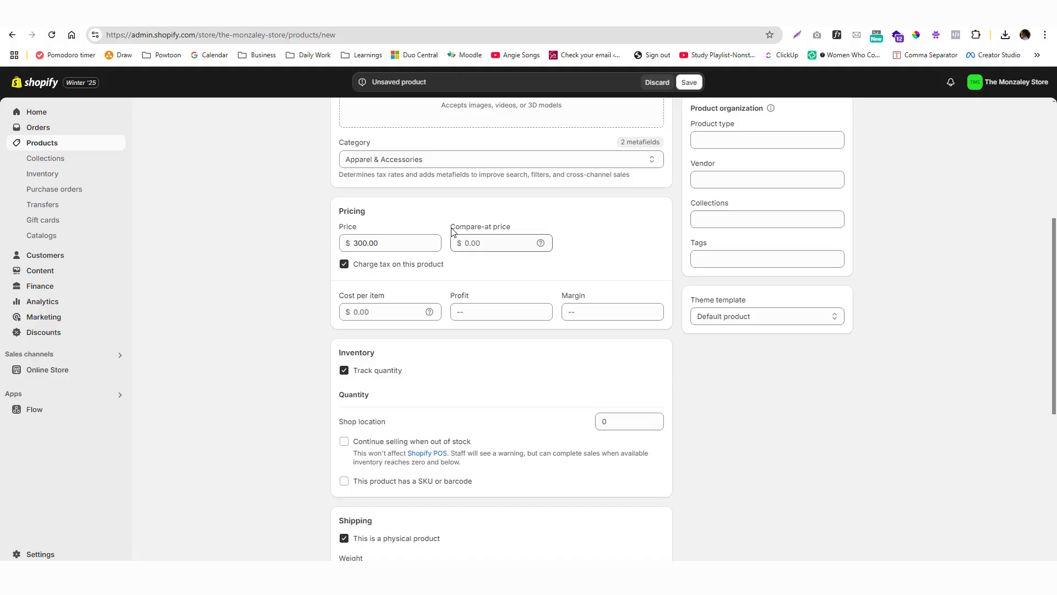
click(468, 242)
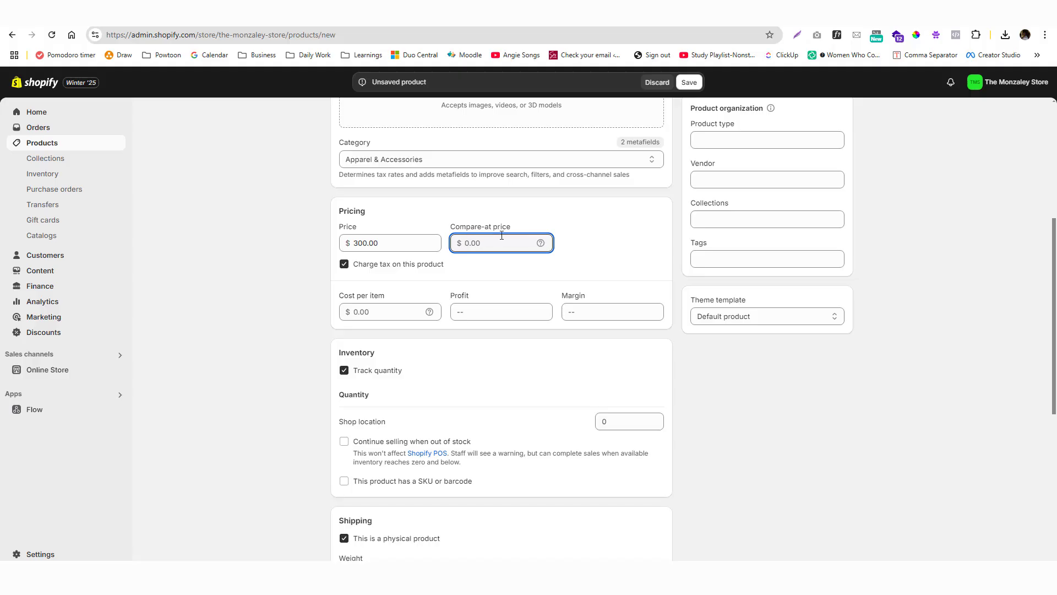
click(689, 82)
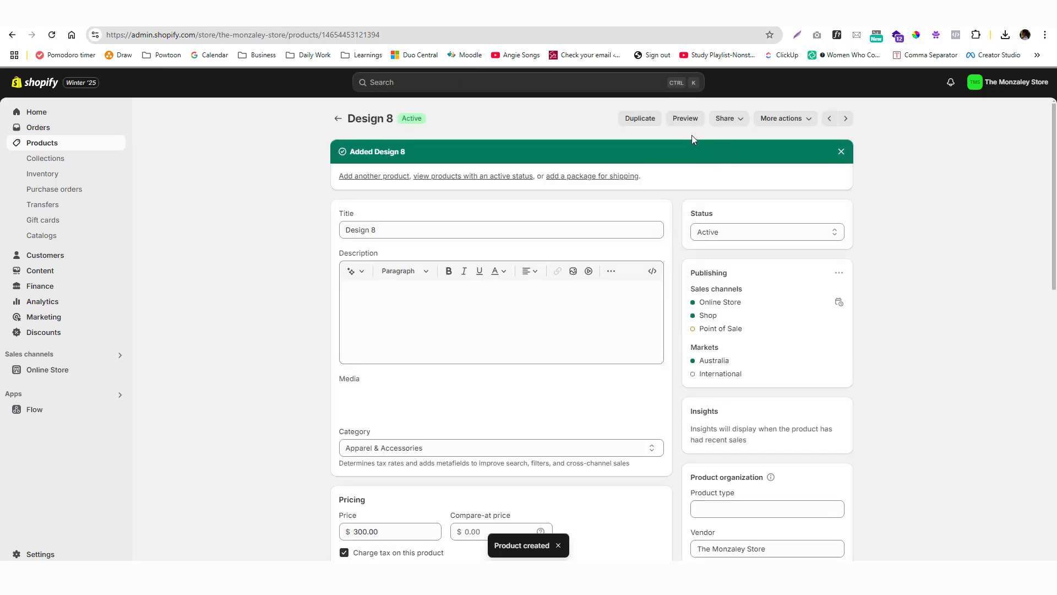
Preview the Design 8 product page in the online store and examine how its price is shown
click(683, 120)
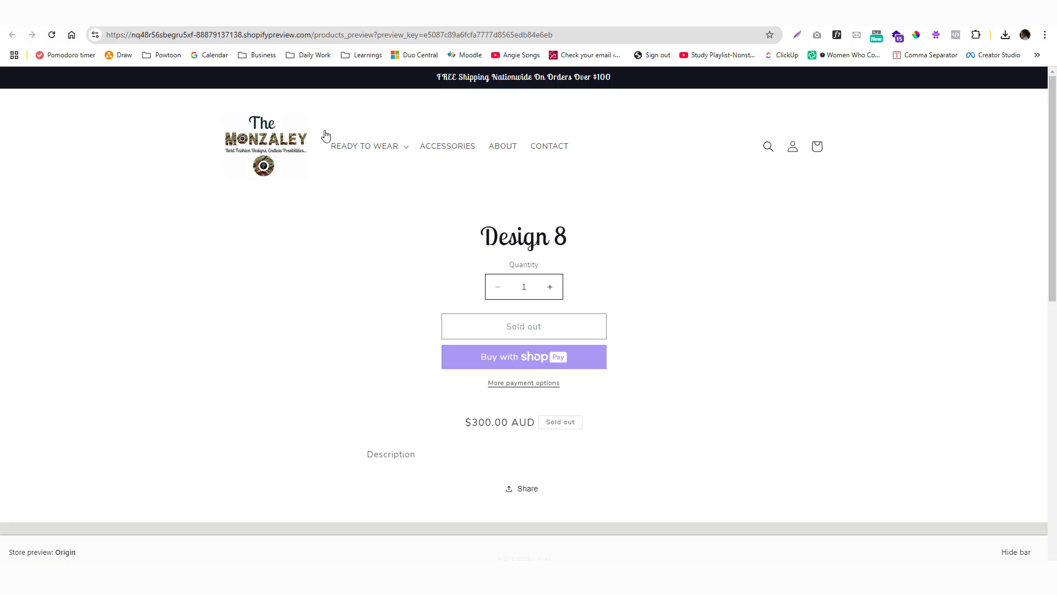
click(291, 16)
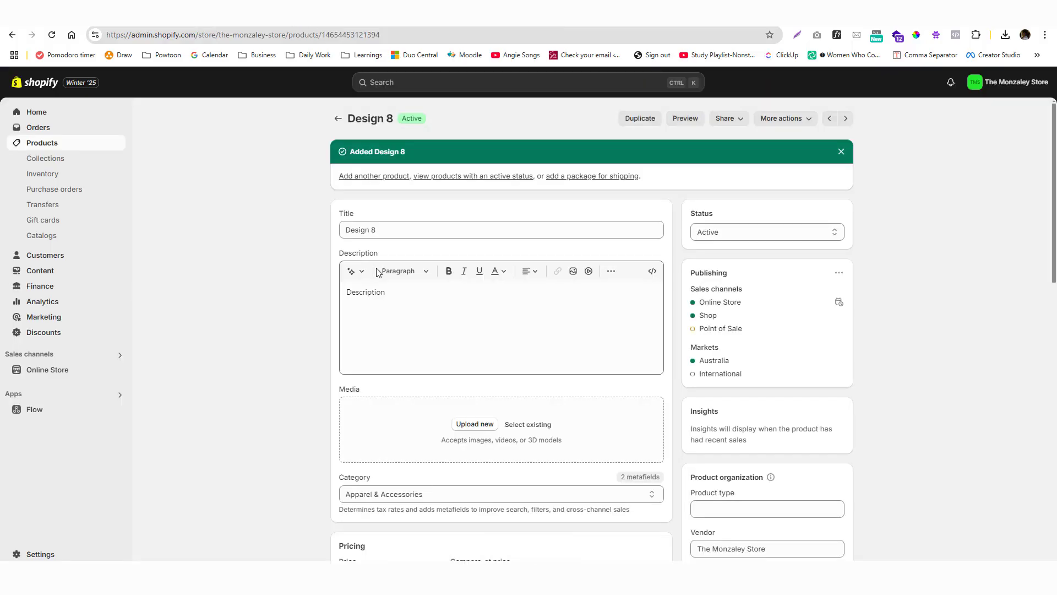
click(338, 17)
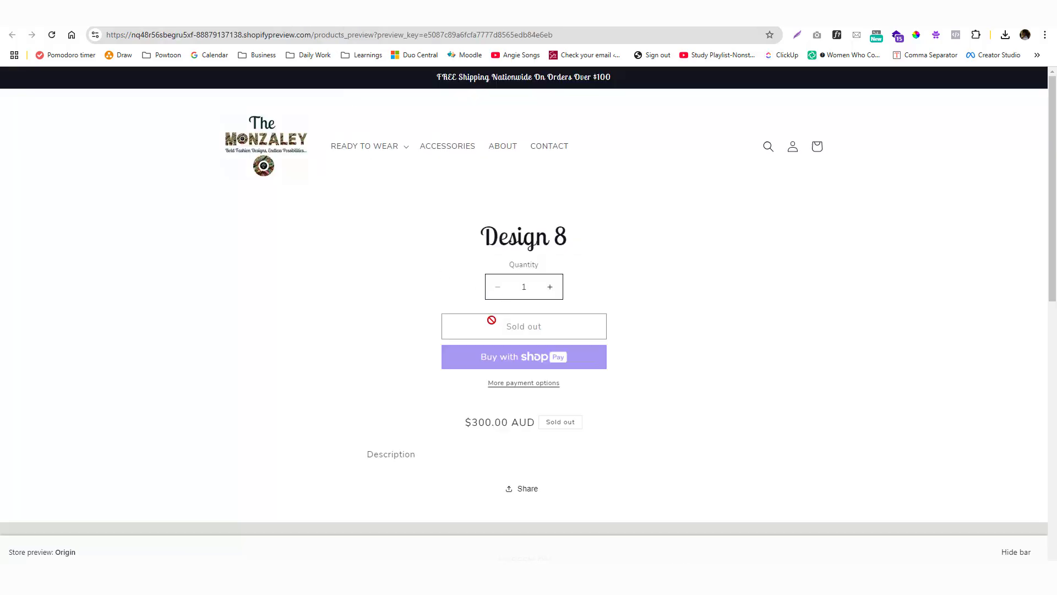
drag(466, 423, 498, 355)
click(475, 425)
click(592, 428)
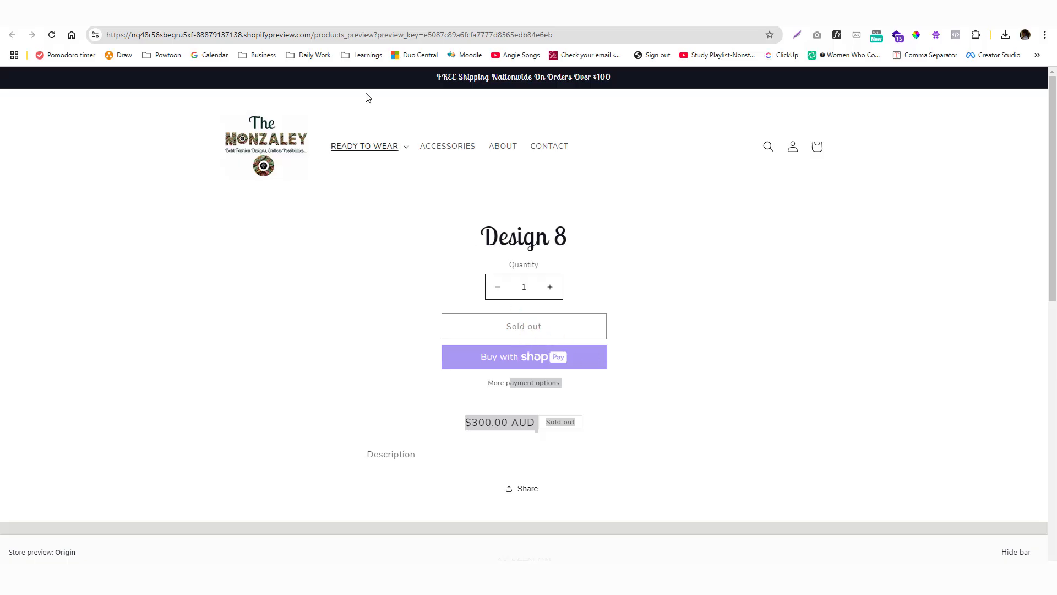
Return to the Design 8 product in the admin and set its compare-at price to $400
click(309, 15)
scroll(283, 271, down, 5)
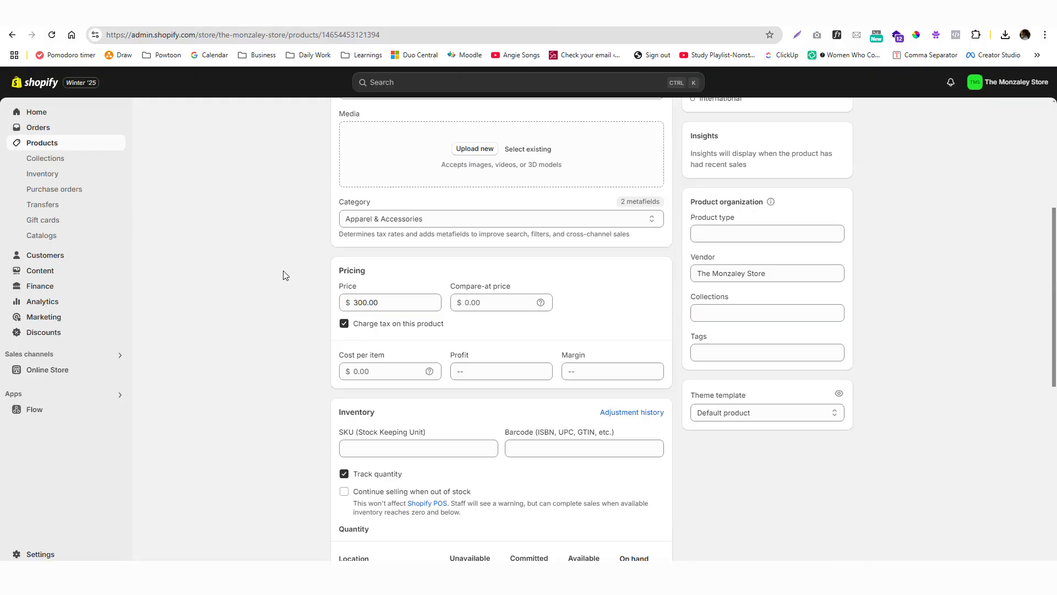
scroll(283, 275, up, 5)
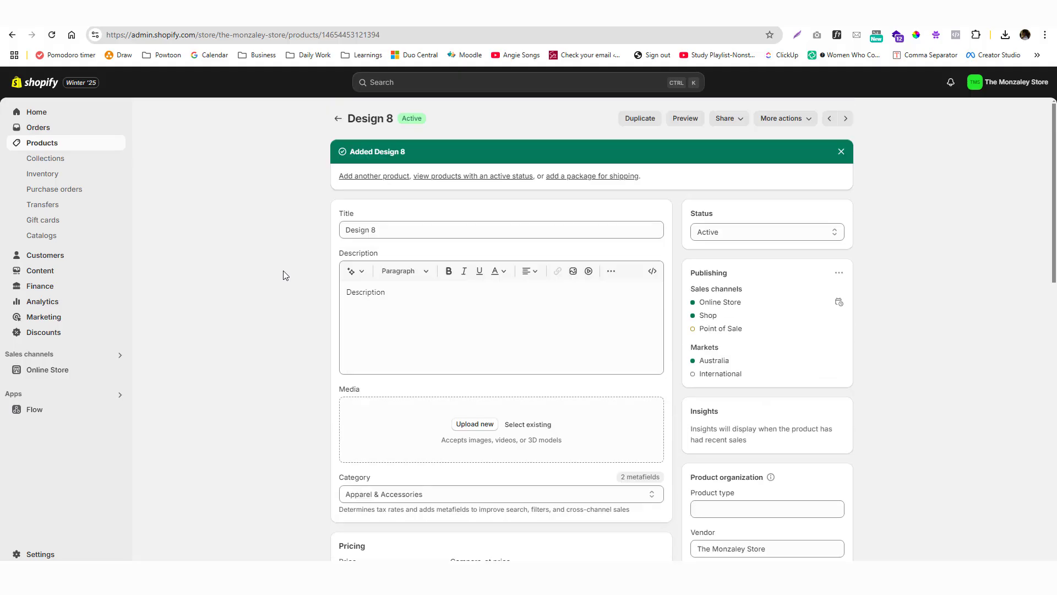
scroll(283, 275, down, 5)
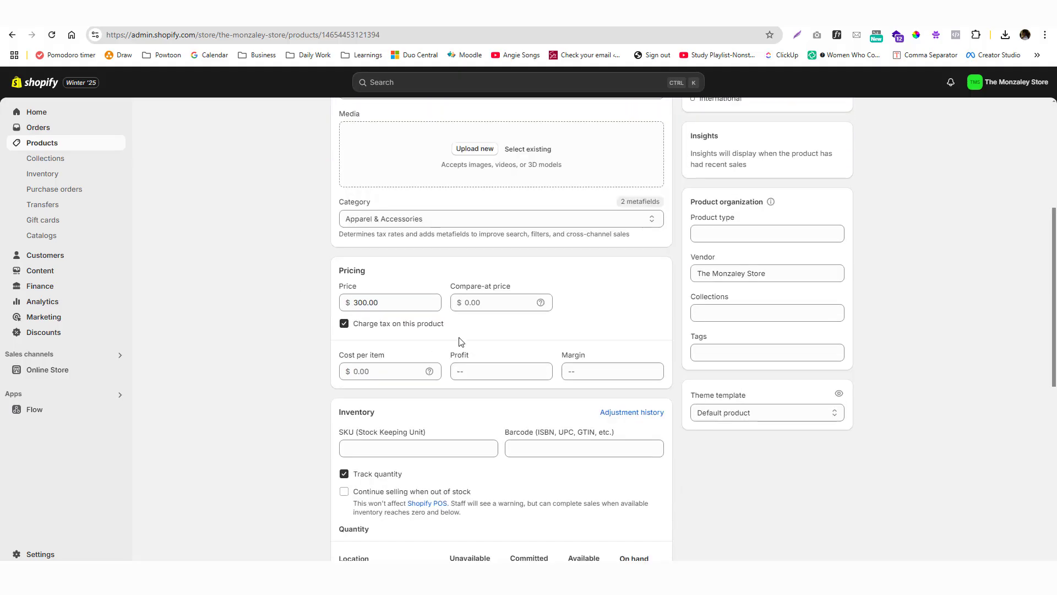
click(478, 303)
text(400)
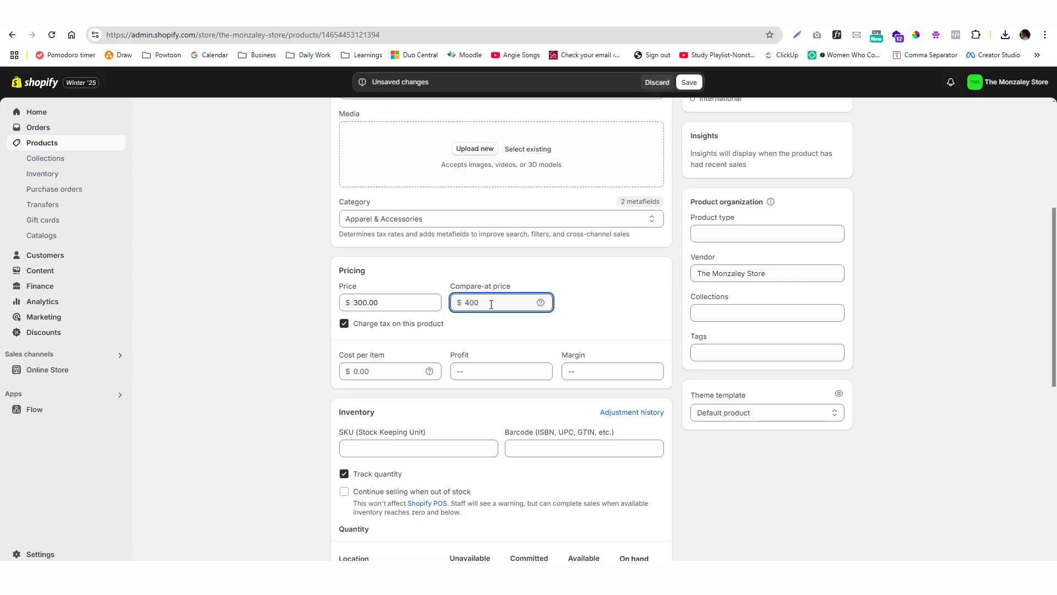
Save the product with its compare-at price and reload the storefront preview to examine how both prices are shown
click(689, 82)
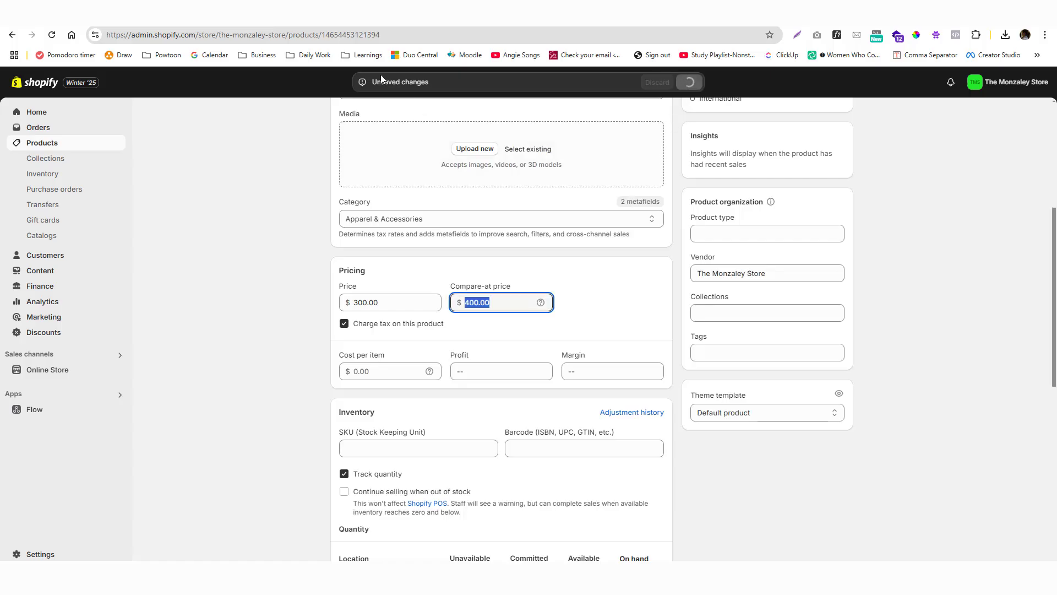
click(334, 35)
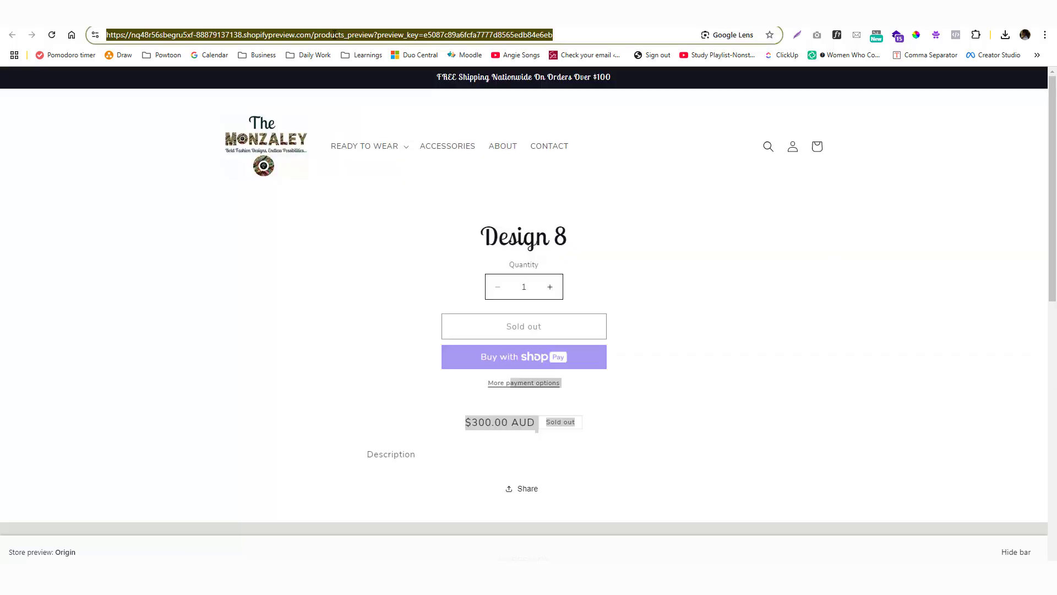
key(Return)
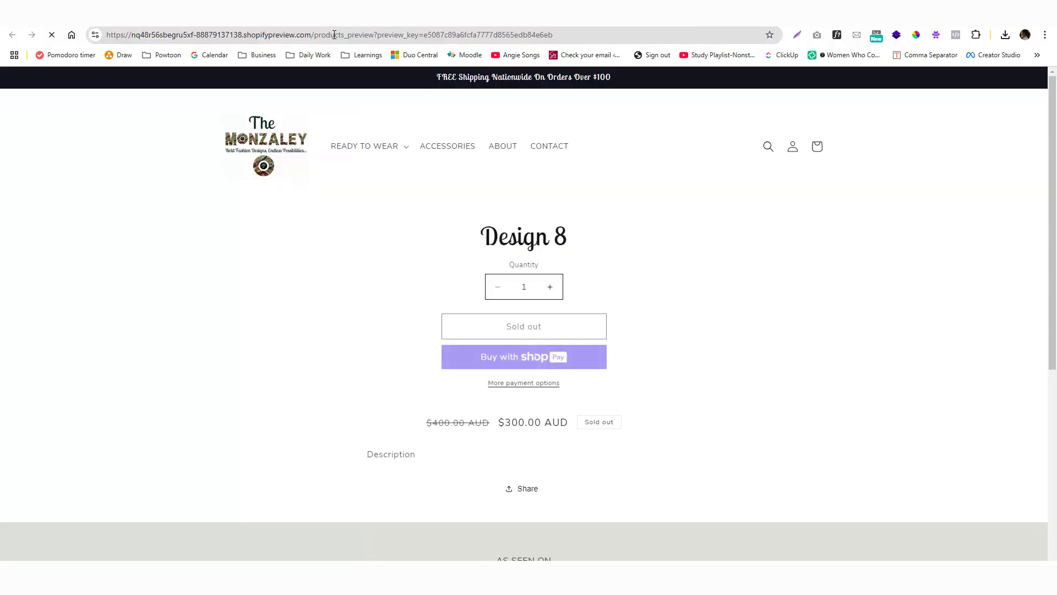
drag(428, 426, 564, 424)
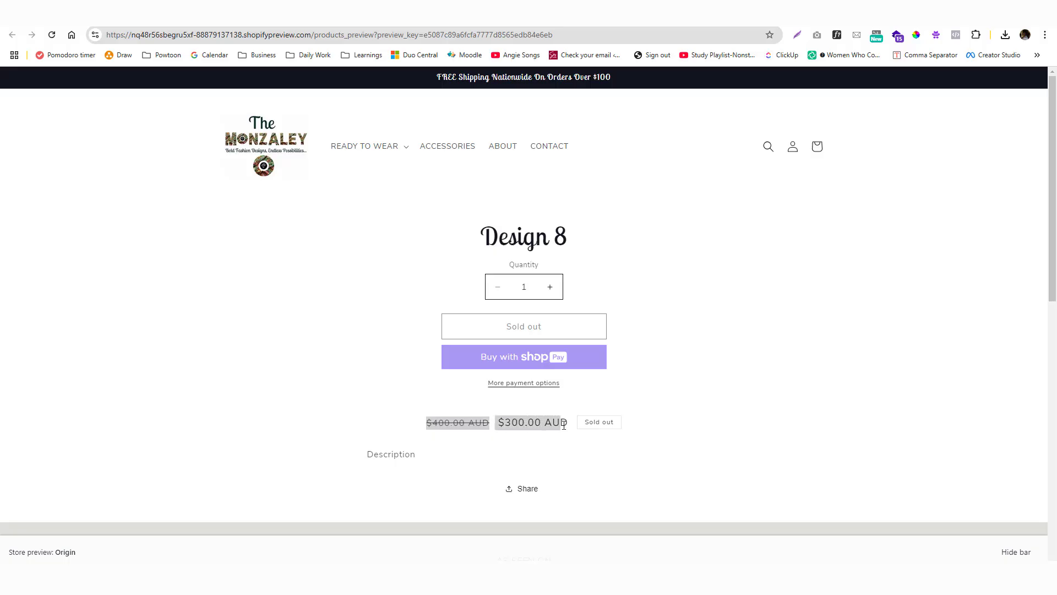
drag(489, 425, 431, 424)
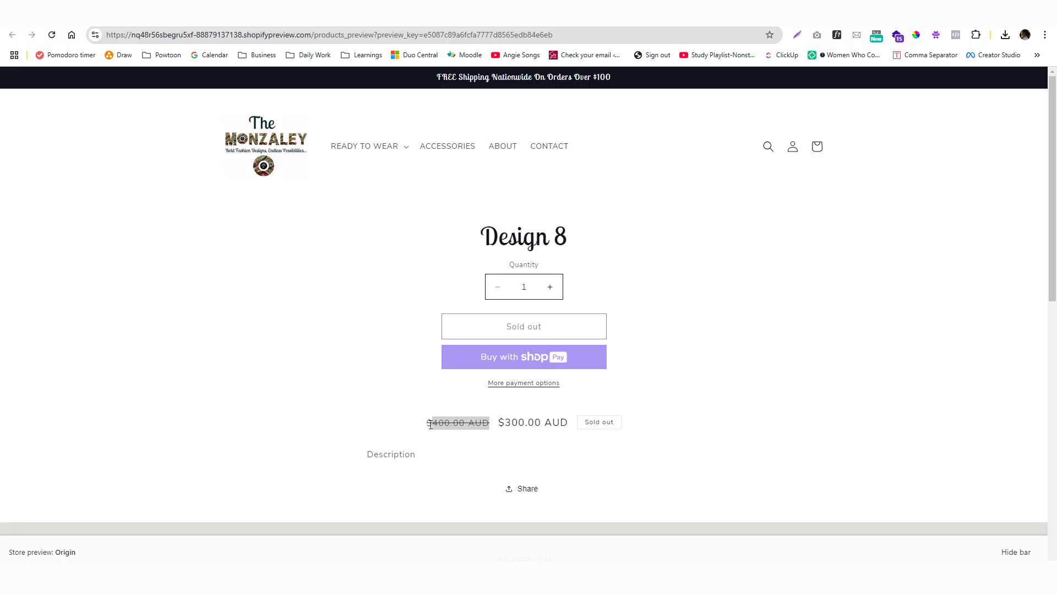
drag(499, 423, 569, 425)
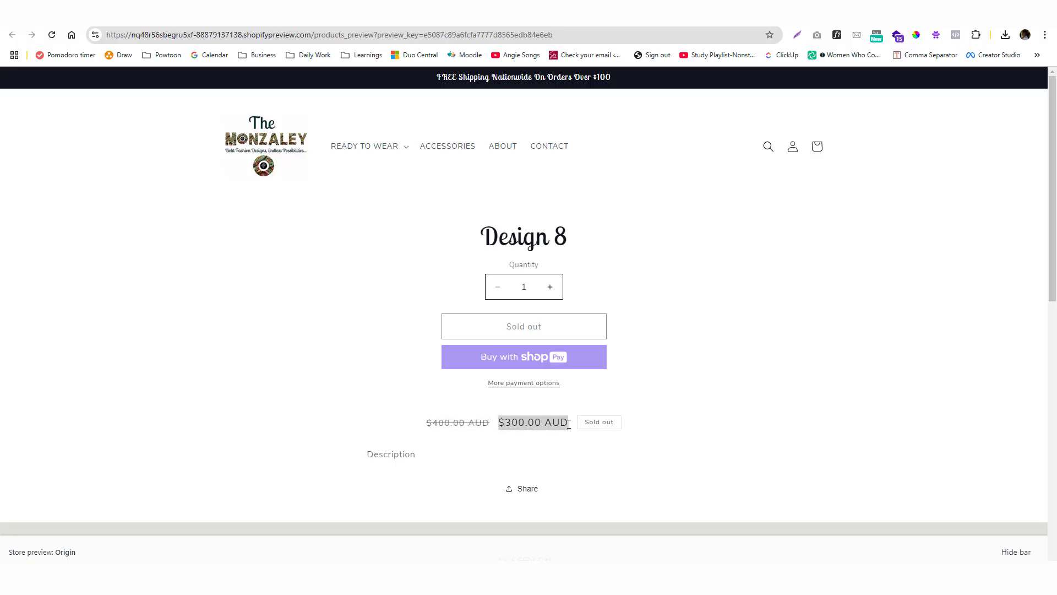
Return to the Design 8 product in the admin, clear its compare-at price and save the product
click(312, 17)
drag(516, 302, 460, 301)
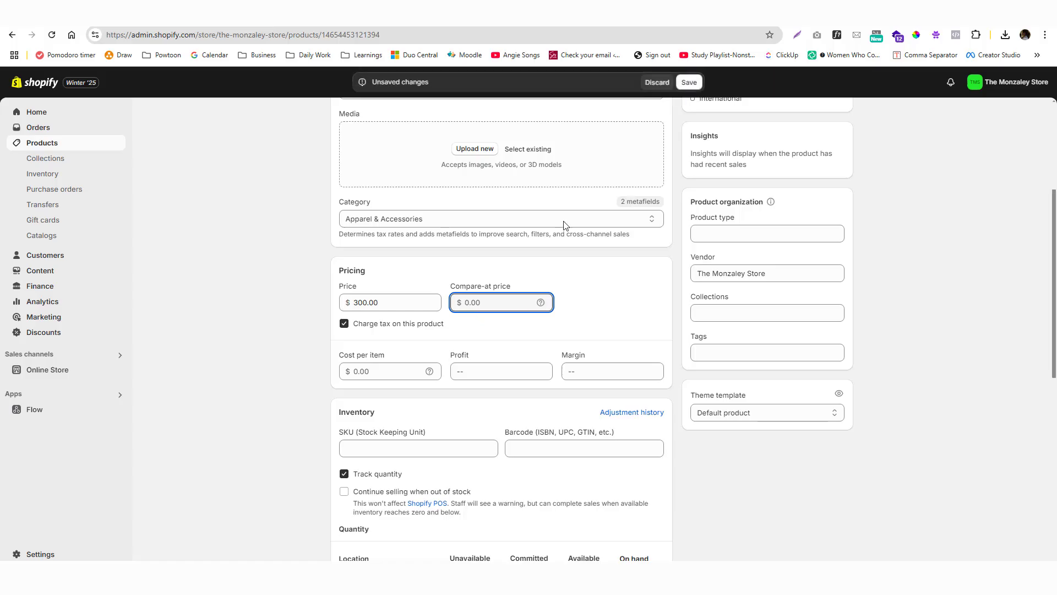
click(690, 85)
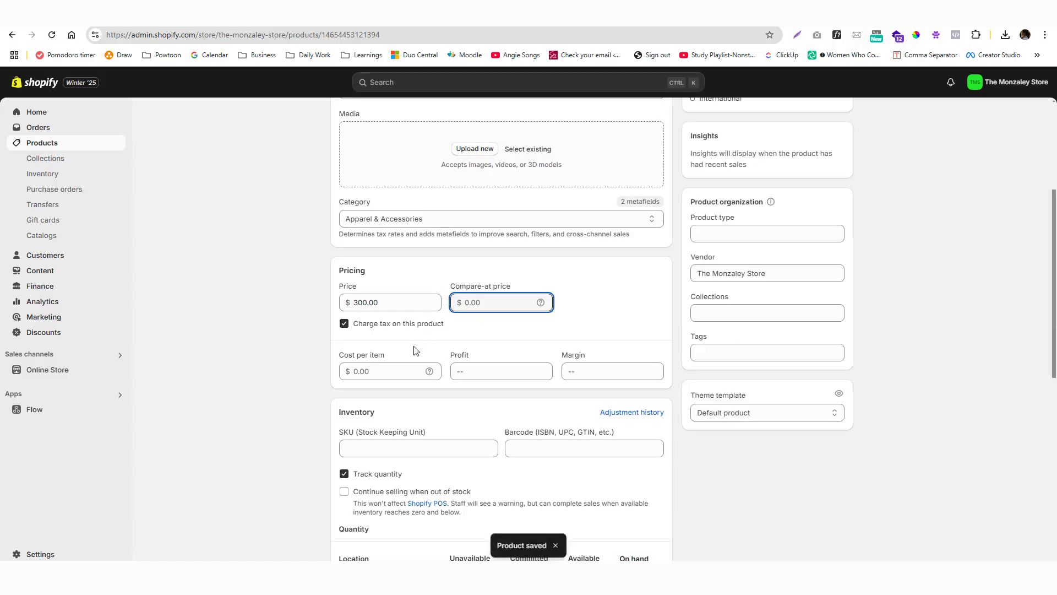
Set the product's cost per item to $30 and save the product
click(404, 373)
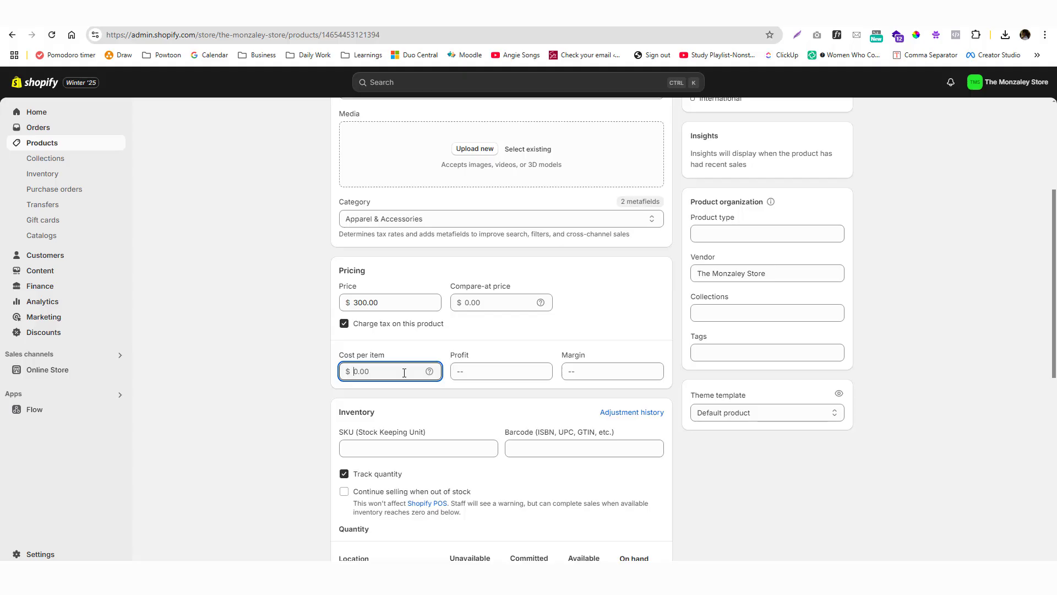
text(30)
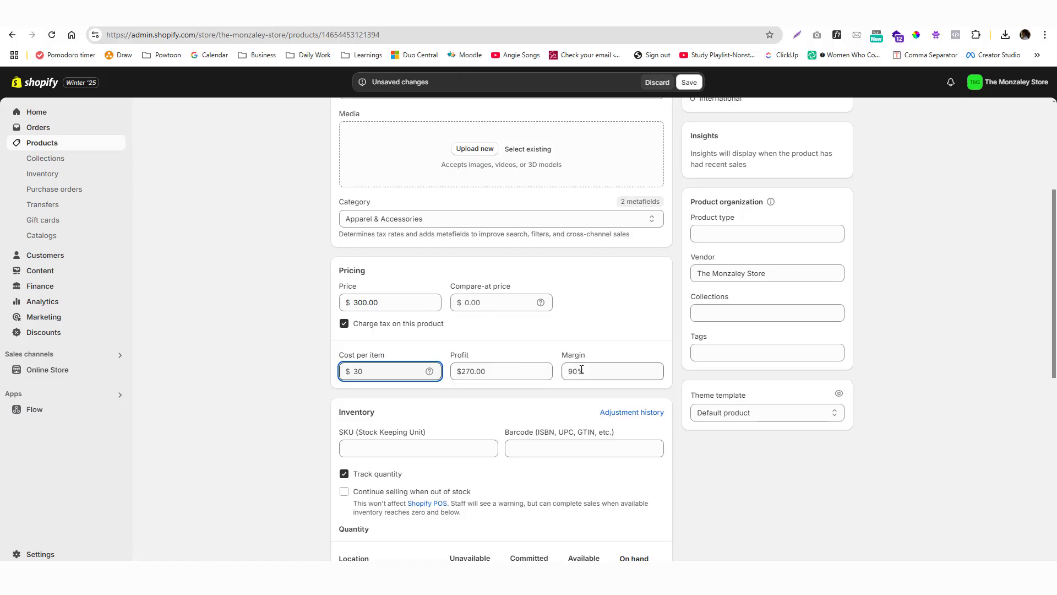
click(695, 82)
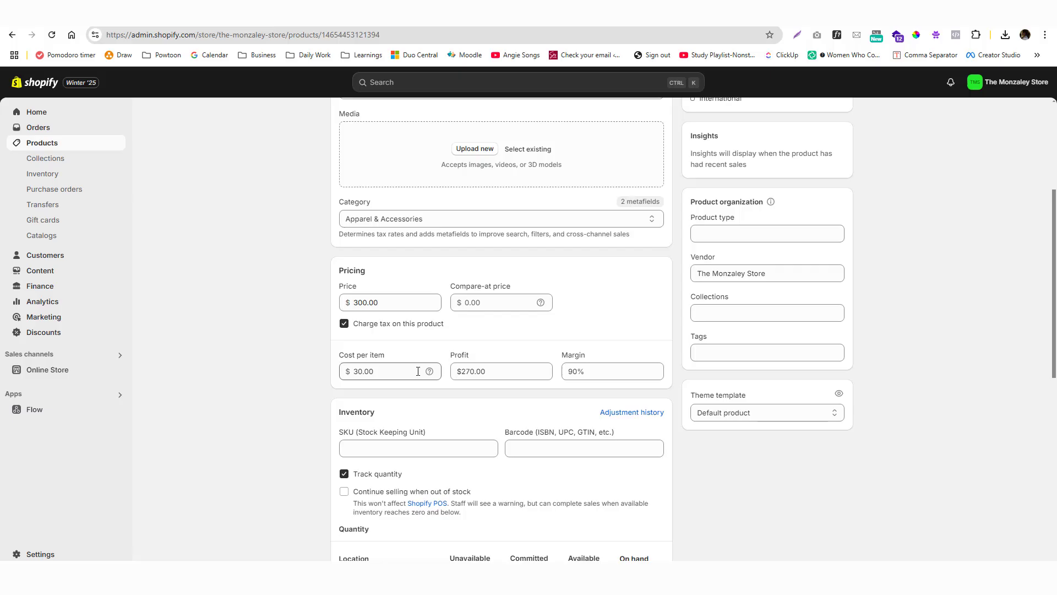
mouse_move(428, 374)
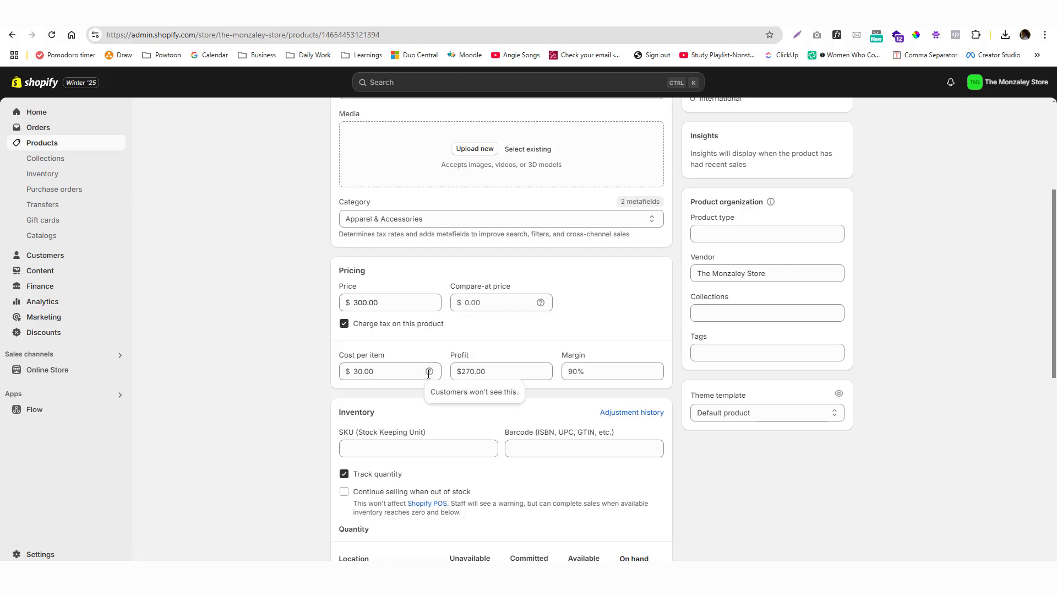
Set the product's SKU to CS11 and allow it to continue selling when out of stock
scroll(404, 423, down, 5)
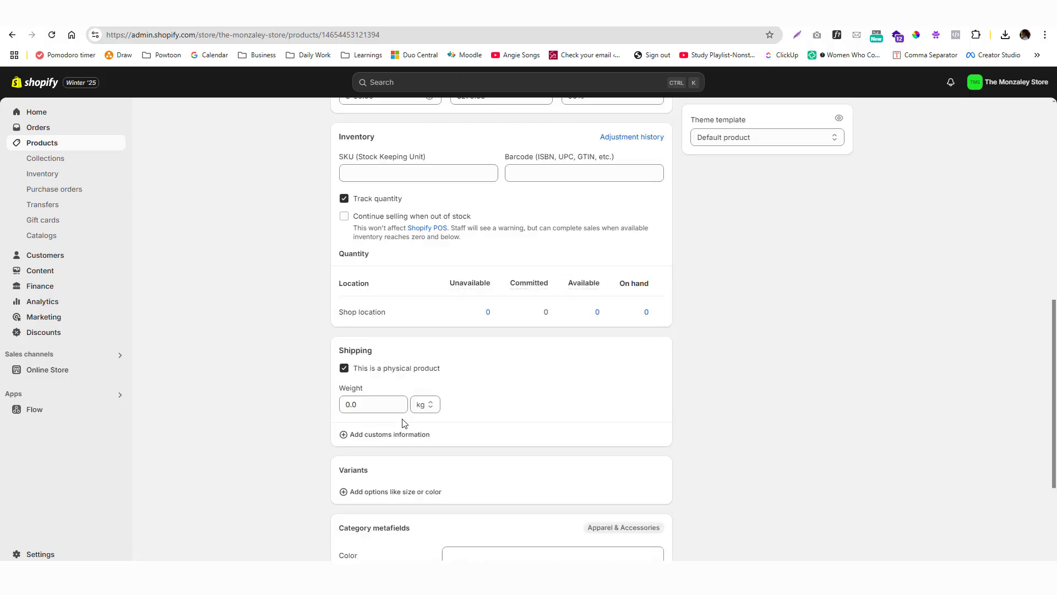
drag(1054, 335, 1053, 299)
click(425, 258)
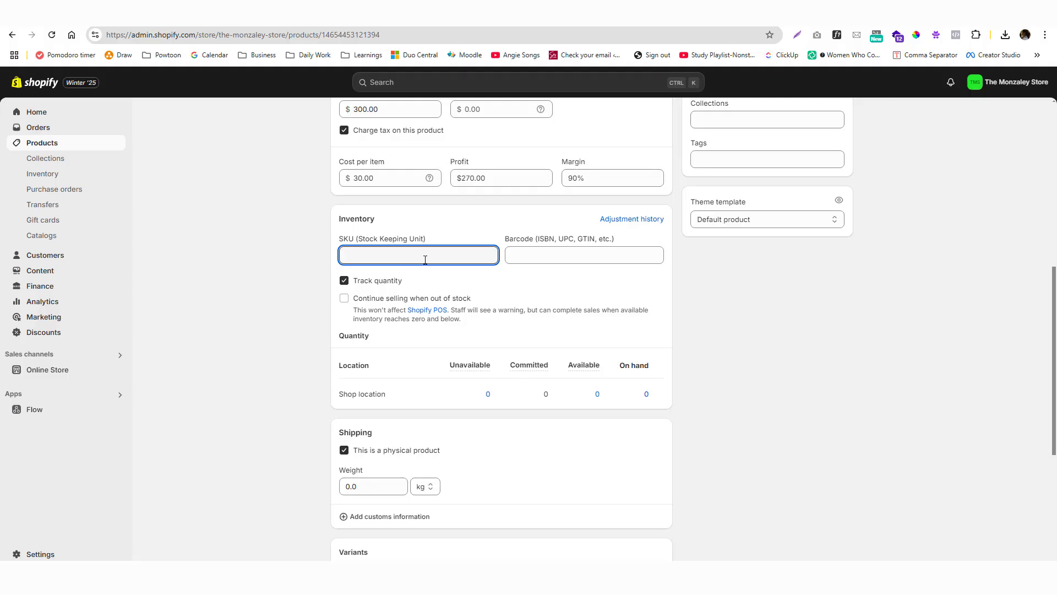
text(CS11)
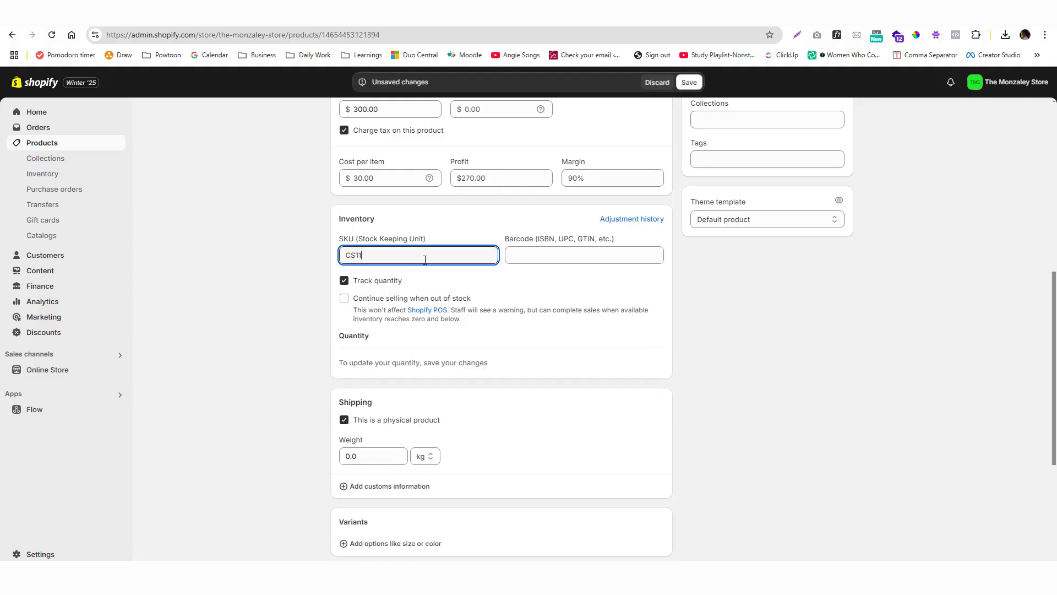
click(576, 306)
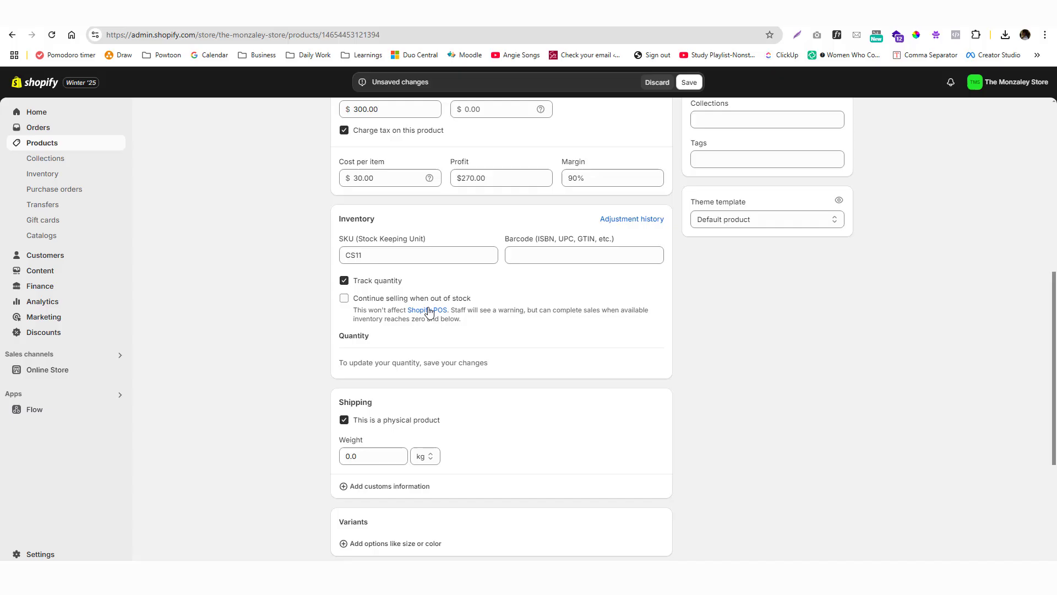
click(345, 298)
Set the product's shipping weight to 0.2 kg
drag(1051, 308, 1052, 352)
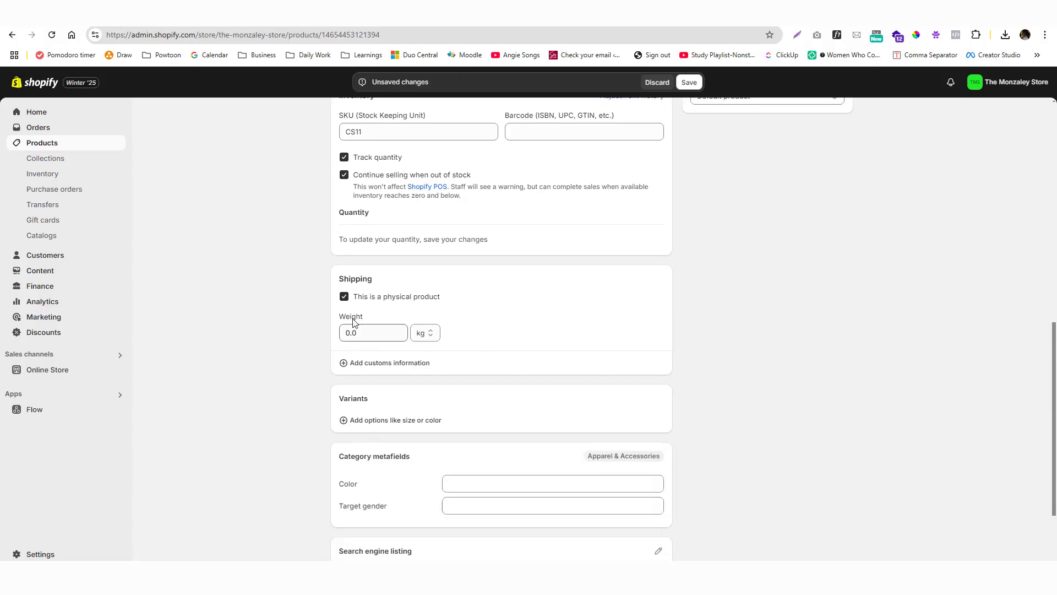
click(387, 331)
text(0)
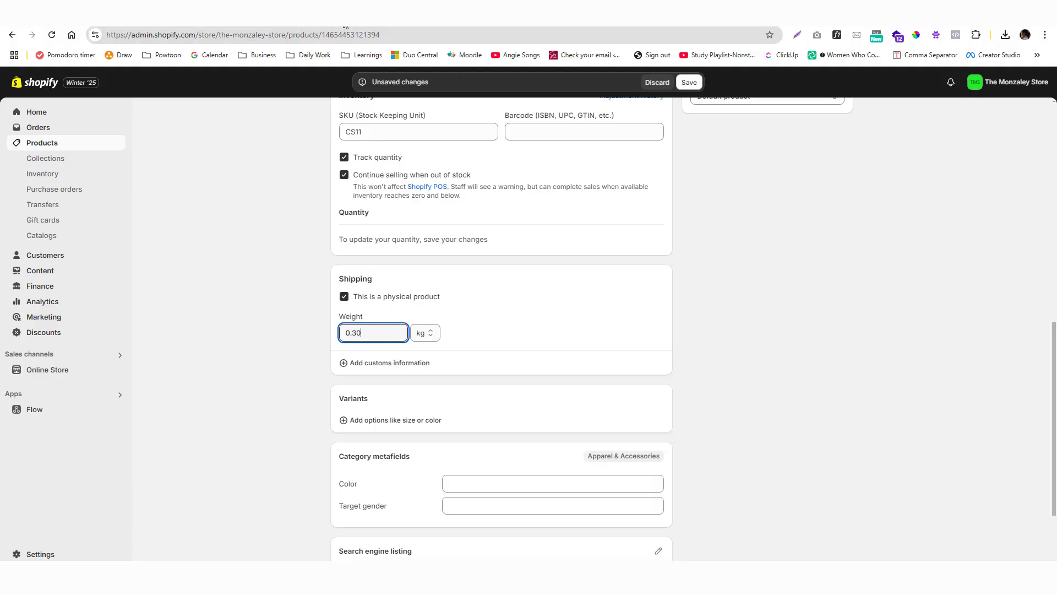
click(325, 15)
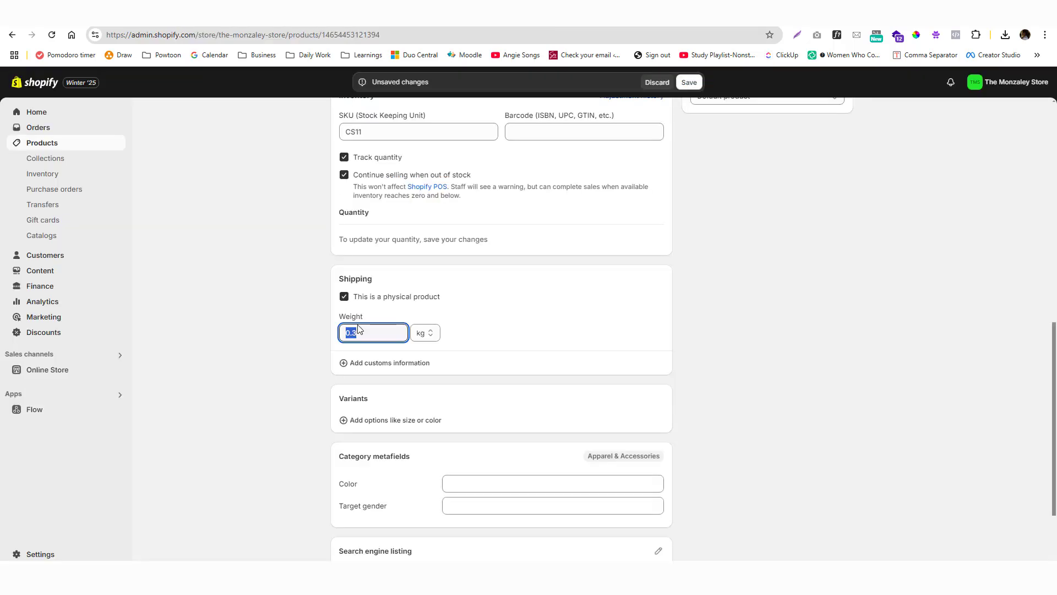
click(358, 331)
text(2)
click(403, 314)
Create a custom variant option named Size with 00 as its first value
scroll(420, 336, down, 3)
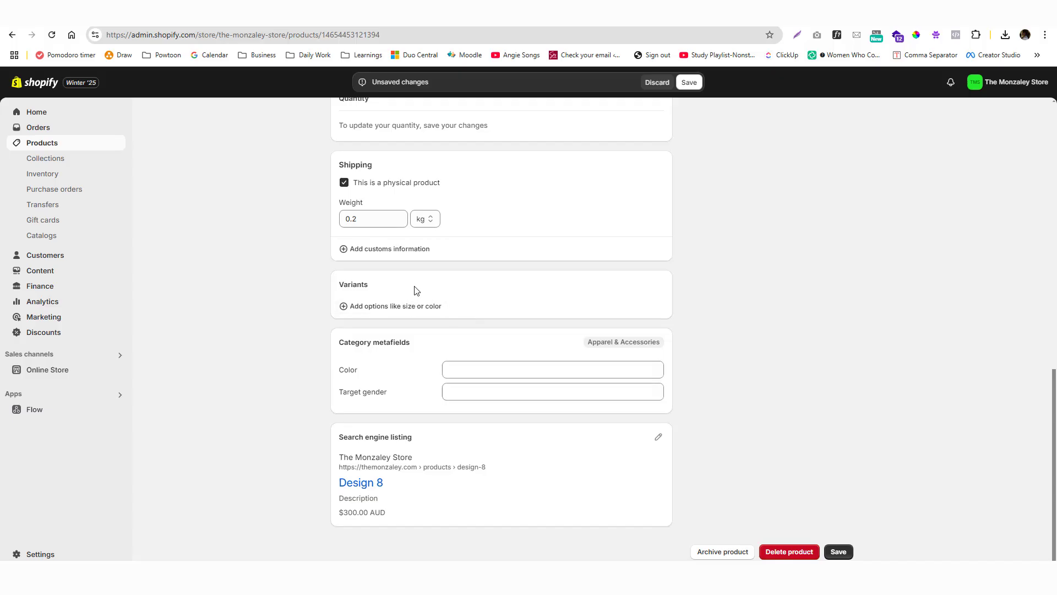
click(398, 313)
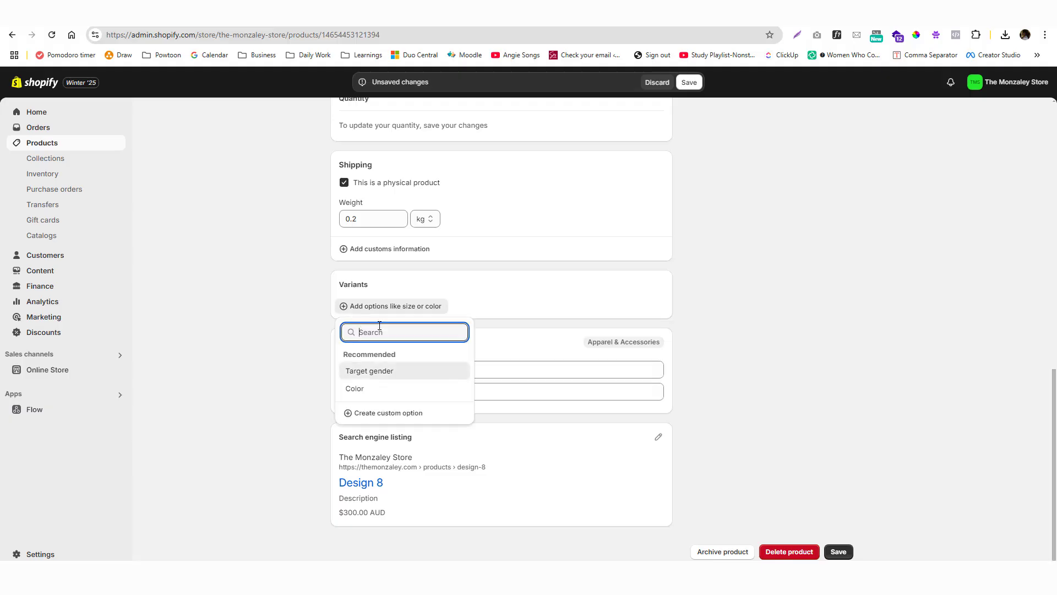
click(366, 414)
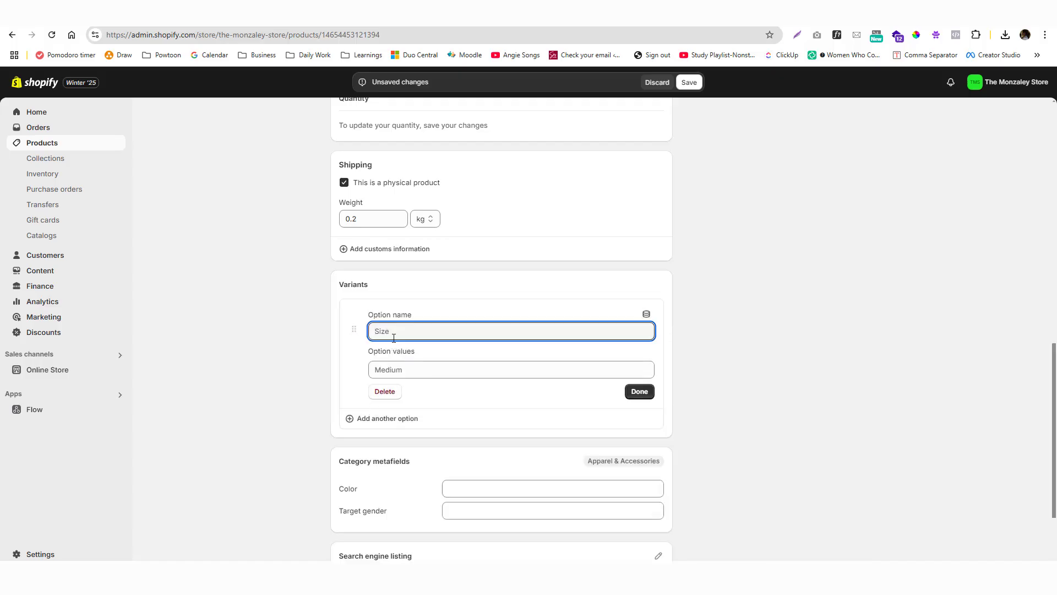
text(Size)
key(Tab)
text(00)
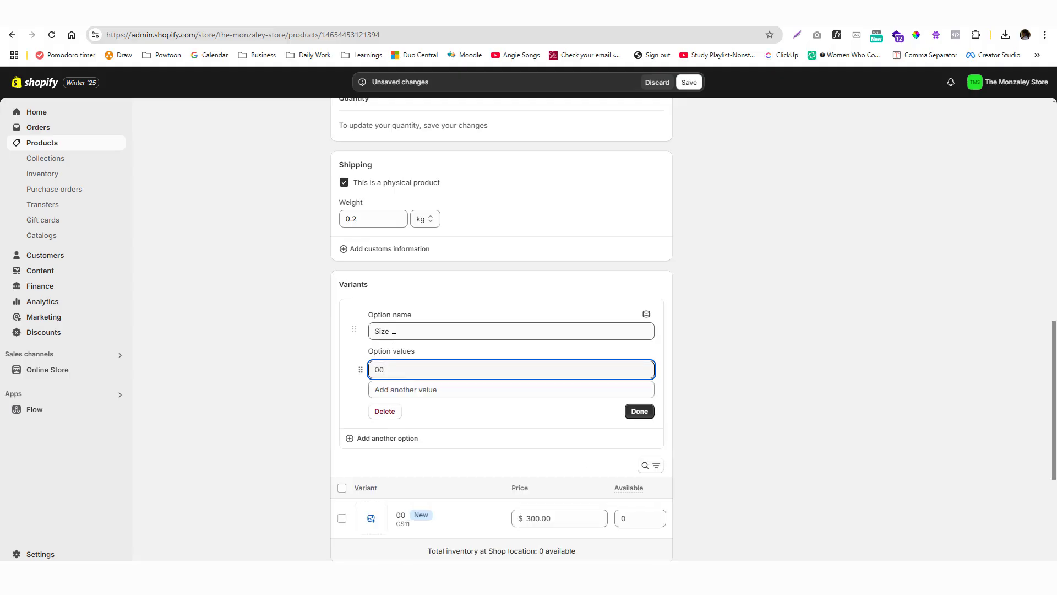
Add the values 0, 1, 2, 3 and 4 to the Size option and finish editing it
click(419, 384)
text(0)
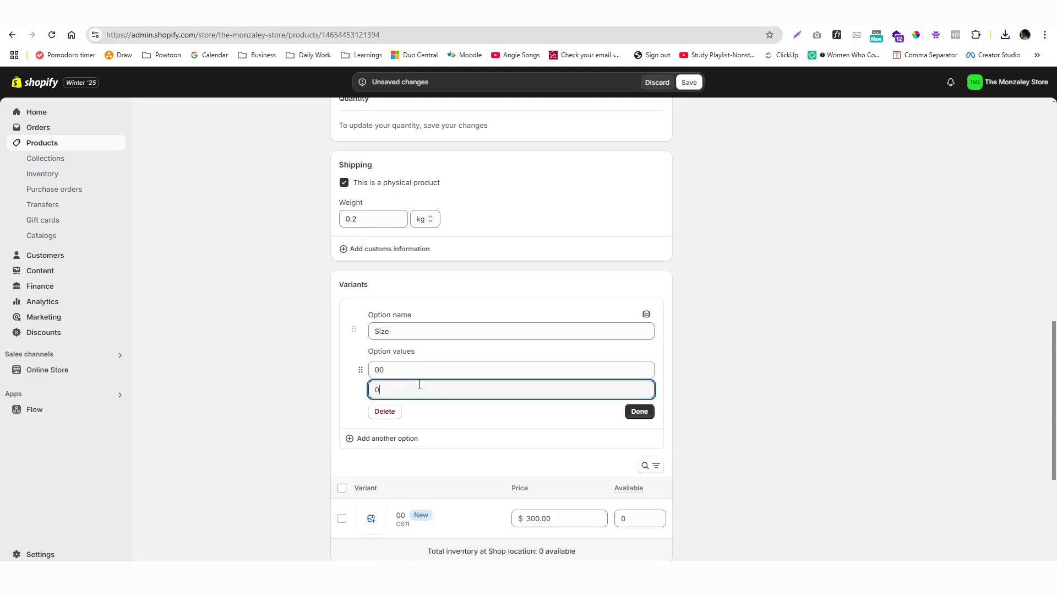
click(405, 417)
text(1)
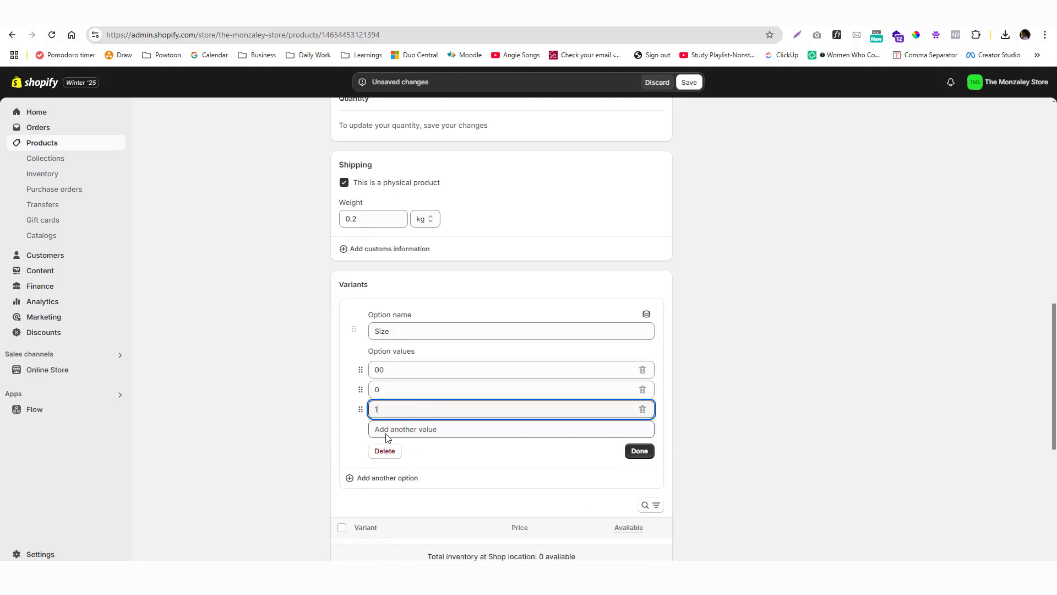
click(385, 429)
text(2)
click(385, 452)
text(3)
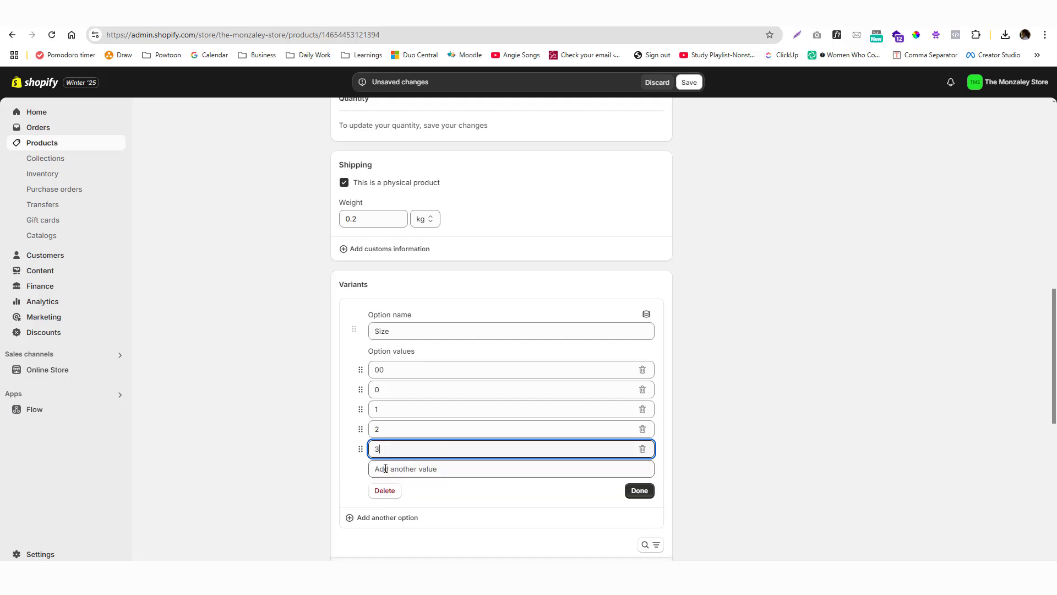
click(385, 469)
text(4)
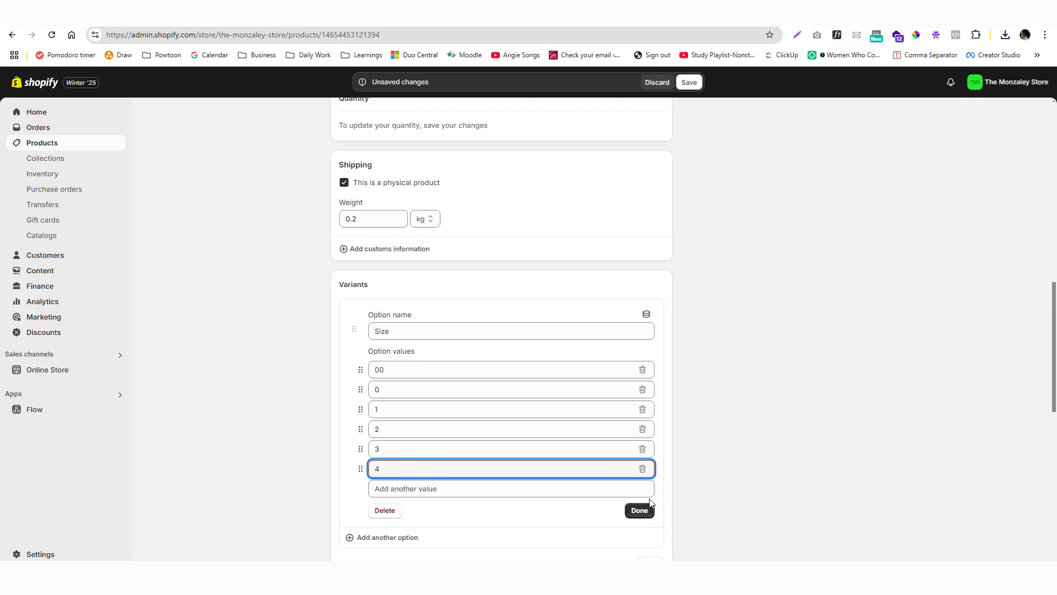
click(639, 510)
Save the product with its new size variants, keeping each variant's price and available quantity as they are
scroll(529, 350, down, 5)
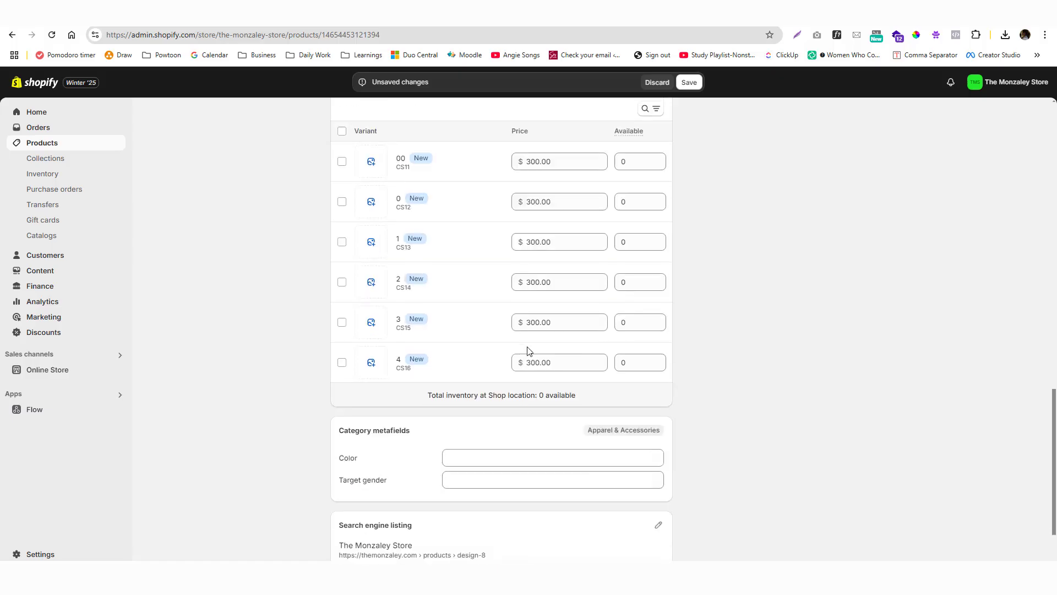
click(622, 161)
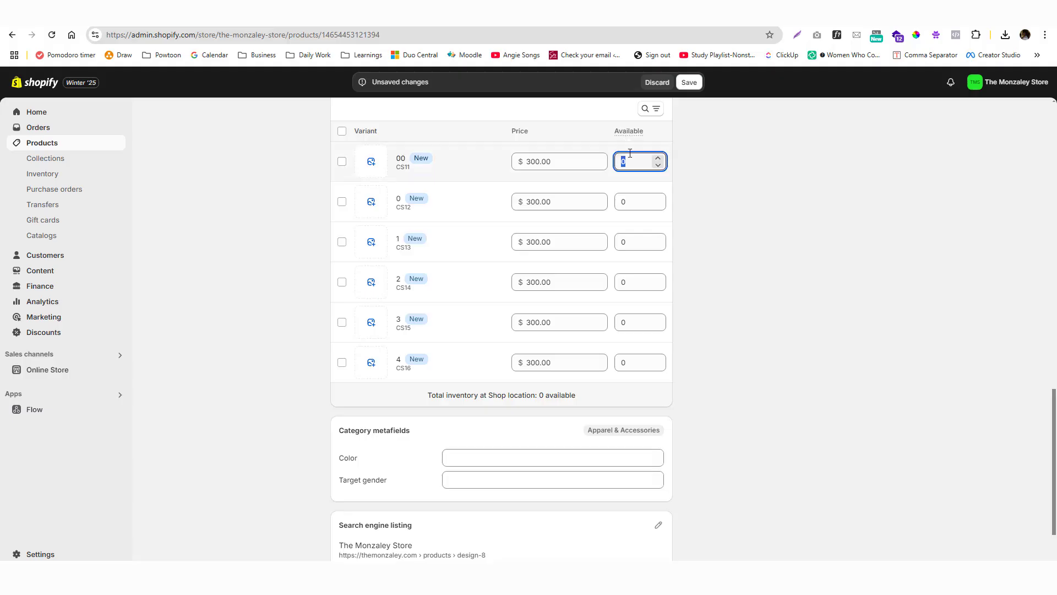
click(680, 82)
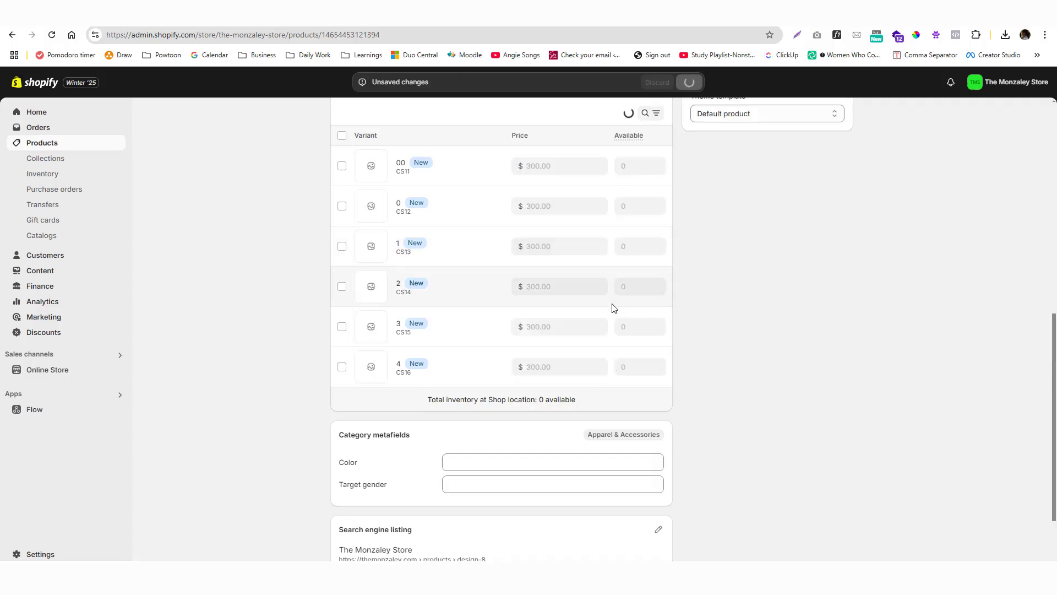
Reload the Design 8 page in the storefront preview and look over how the size variants are presented
click(330, 16)
click(332, 35)
key(Return)
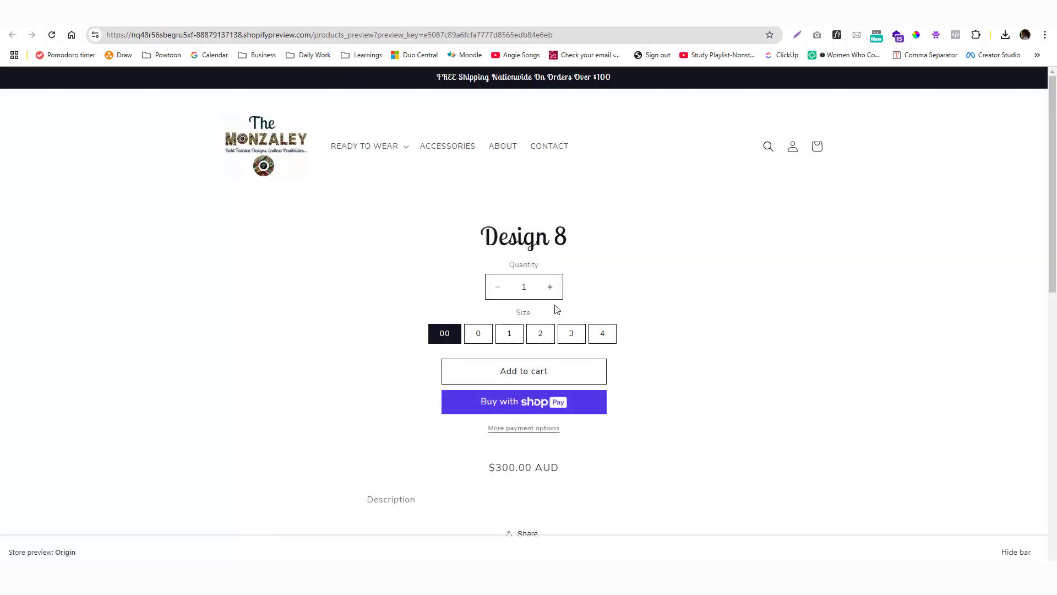
scroll(555, 306, down, 5)
scroll(554, 306, up, 5)
Try out the size choices on the previewed product page, switching among several of them and ending on size 2
click(478, 335)
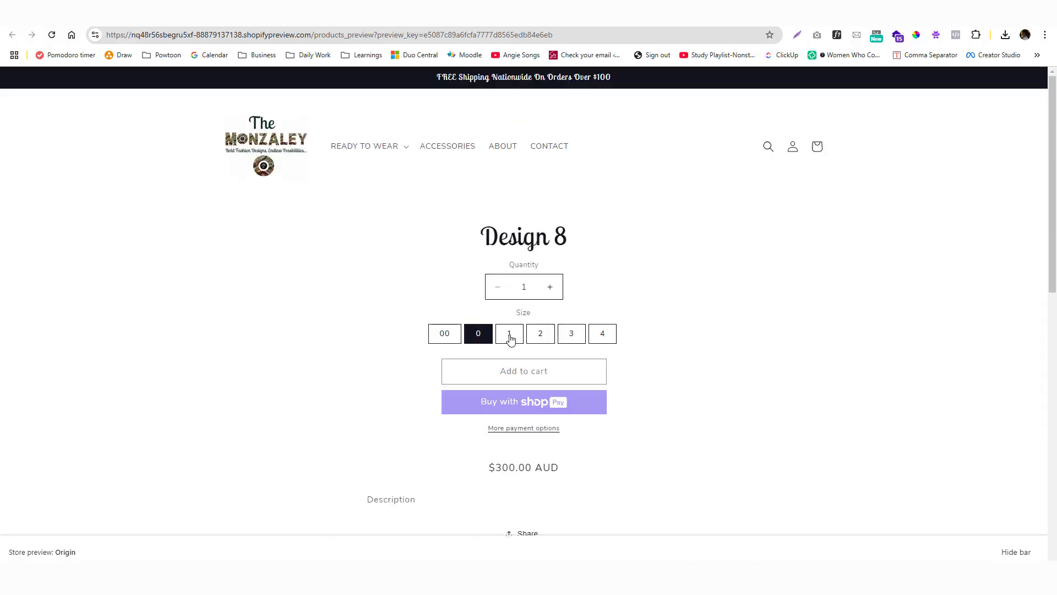
click(550, 336)
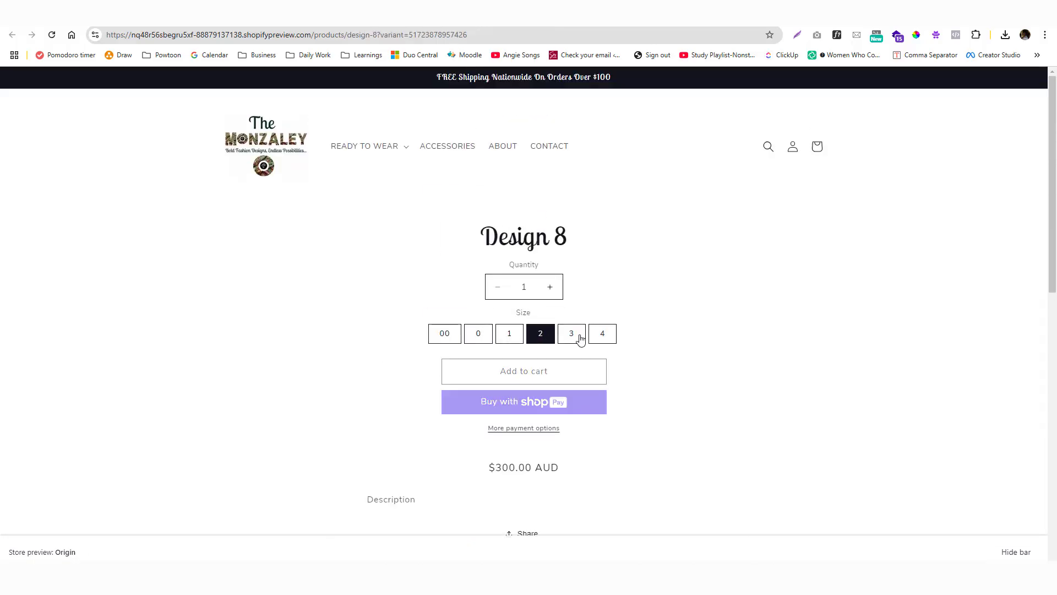
click(449, 339)
click(483, 340)
click(508, 339)
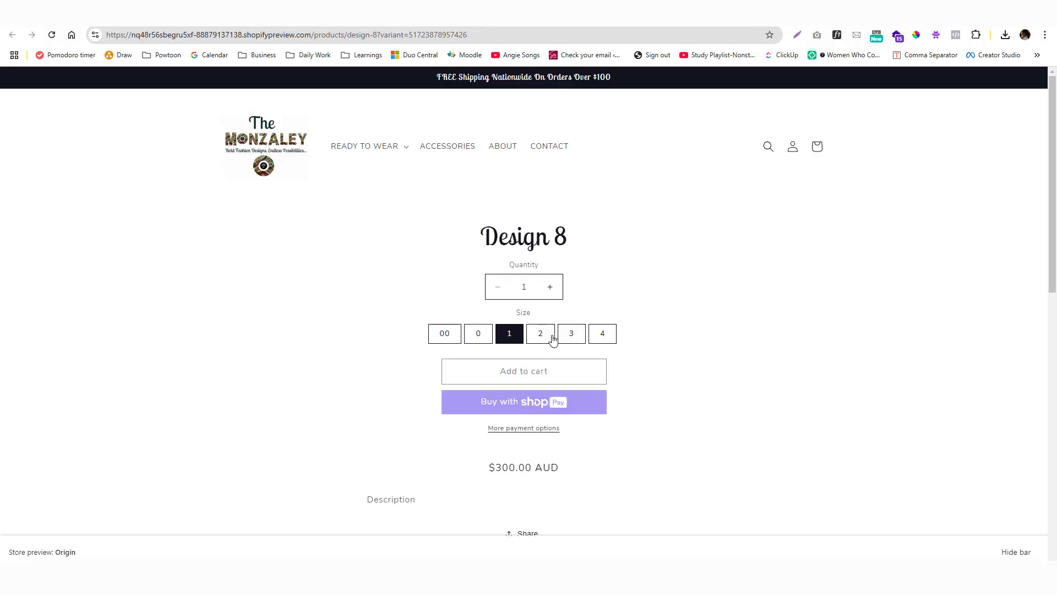
click(611, 339)
click(553, 337)
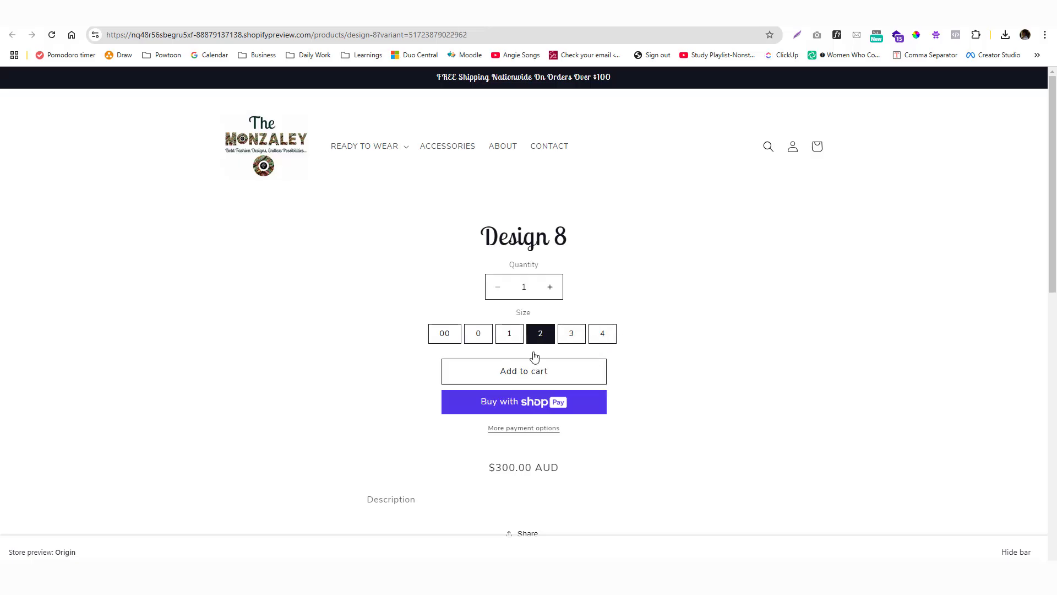
Add size 2 of Design 8 to the cart, try to check out, and return to the previewed product page
click(526, 373)
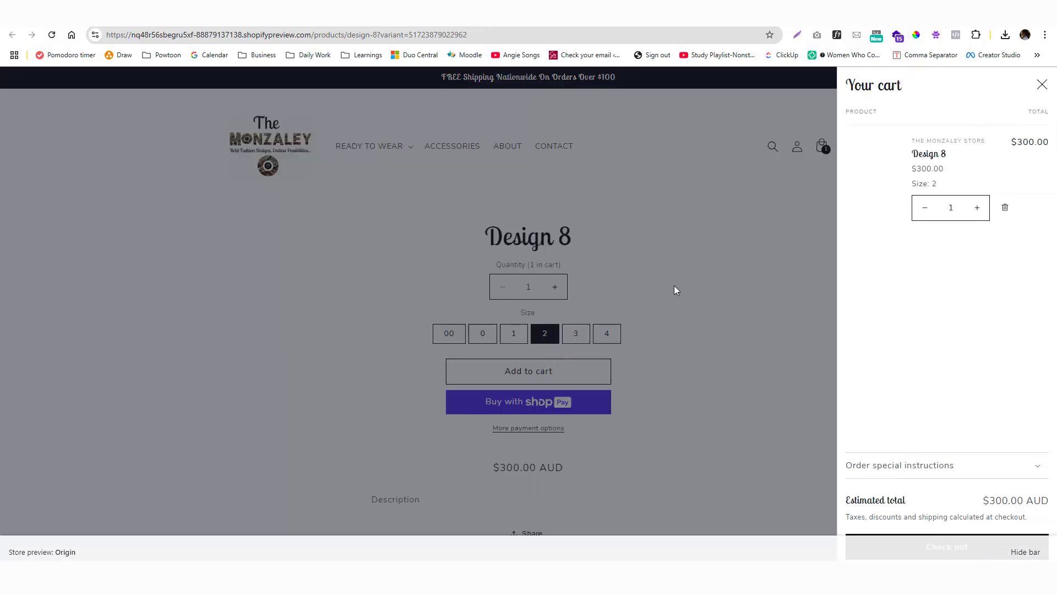
click(953, 202)
click(1025, 552)
click(951, 551)
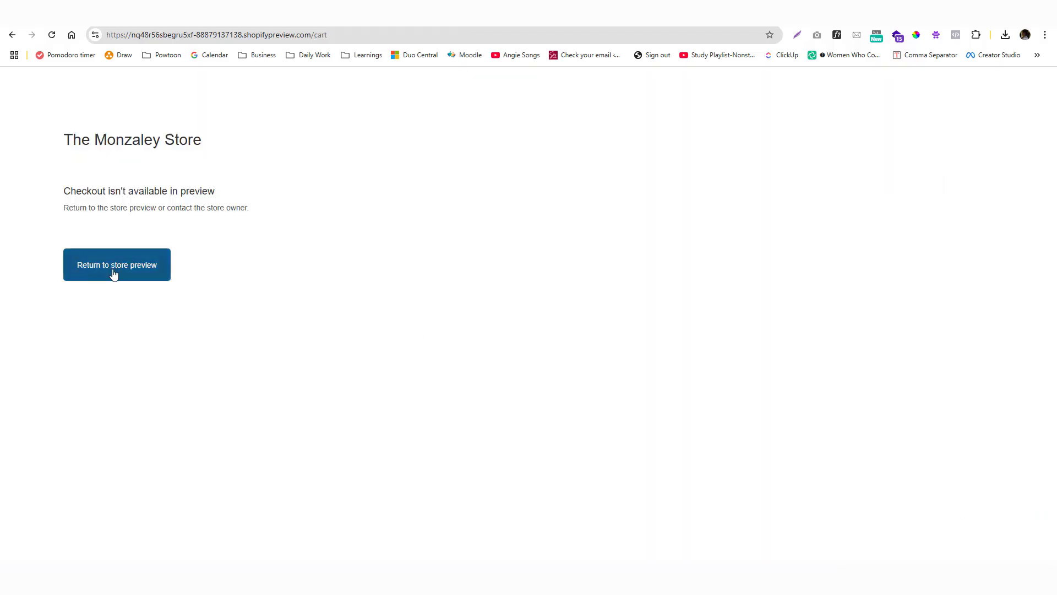
click(13, 35)
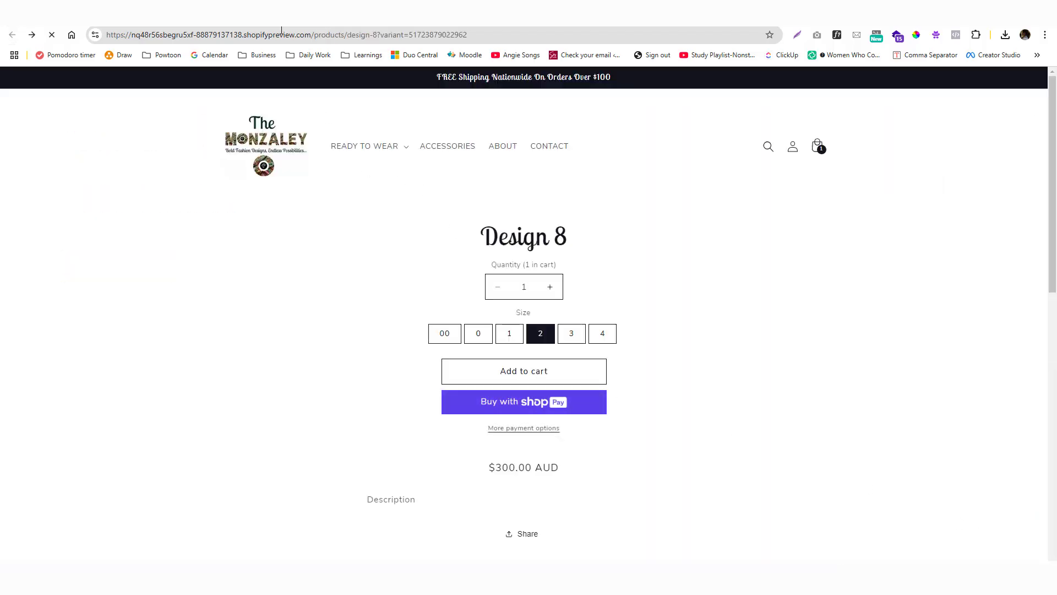
Switch to the Design 8 product in the Shopify admin and check the available quantities of its size variants
click(287, 13)
scroll(320, 287, up, 9)
scroll(320, 287, down, 4)
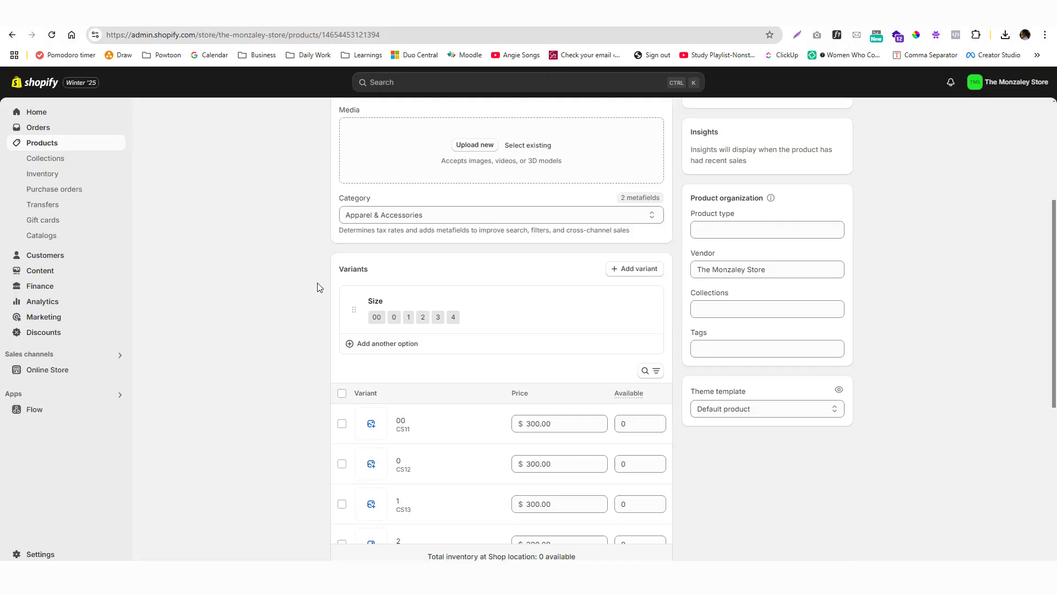
scroll(317, 287, down, 1)
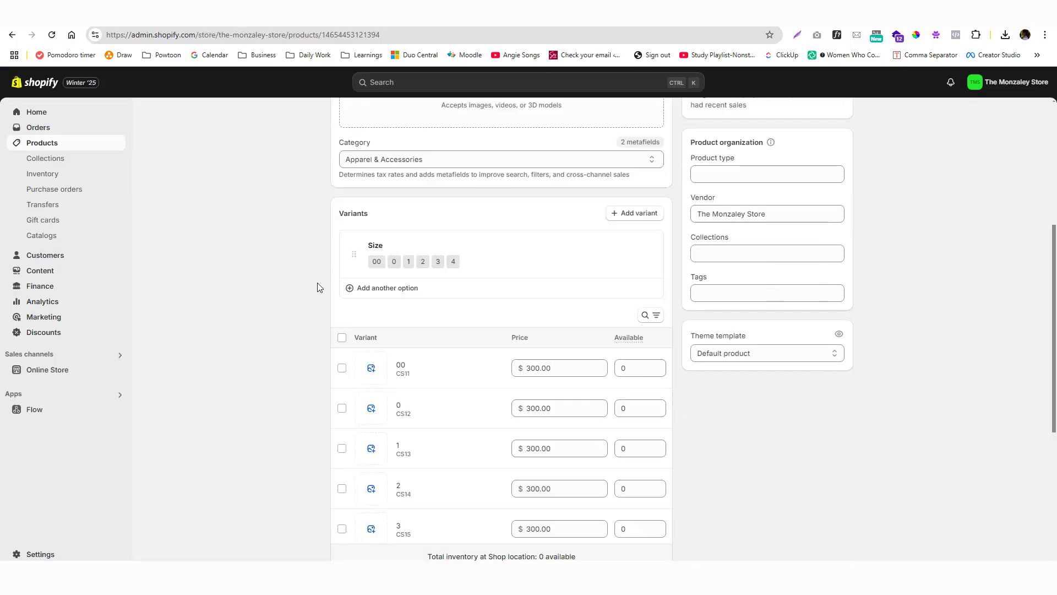
double_click(622, 368)
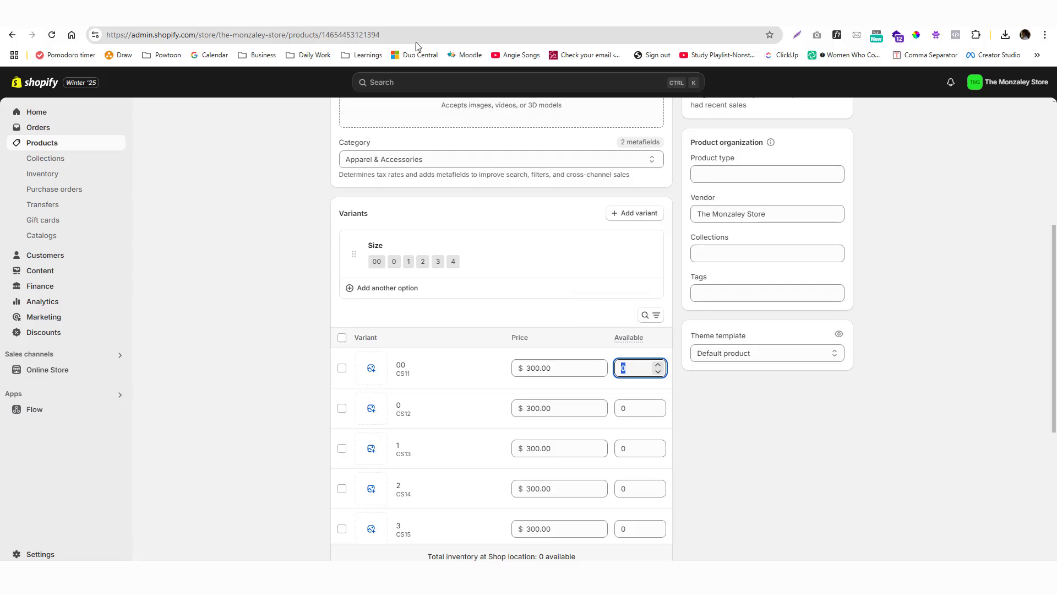
Switch to the storefront preview and compare whether sizes 0, 1 and 2 can be added to the cart
click(394, 12)
click(504, 333)
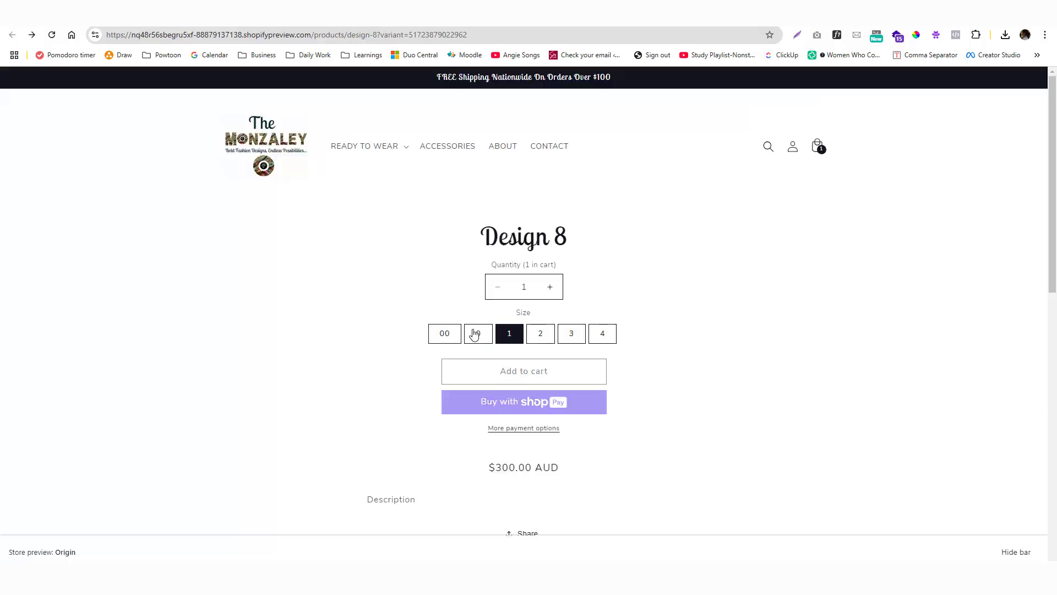
click(475, 334)
click(509, 334)
click(551, 338)
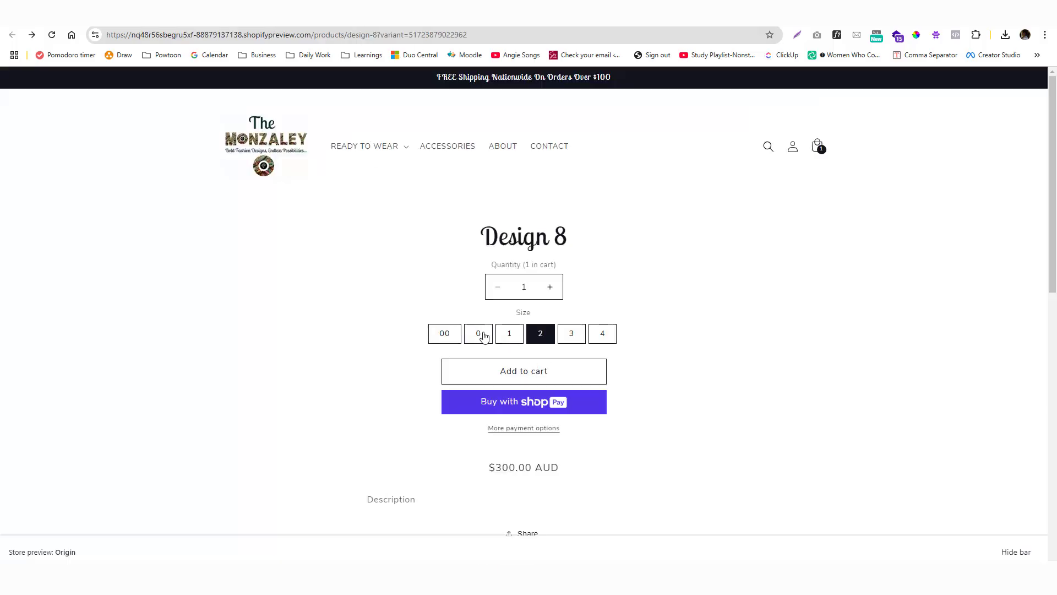
click(479, 333)
Return to the product's variants in the admin and set the available quantity of size 00 to 10
click(292, 13)
scroll(330, 357, down, 5)
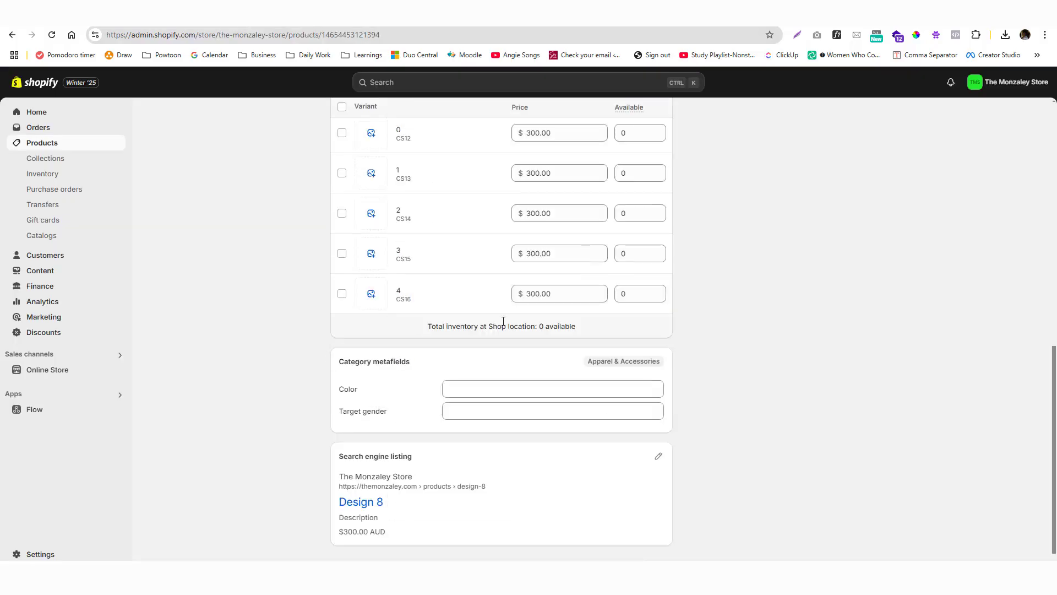
scroll(535, 316, up, 1)
scroll(536, 322, up, 5)
click(629, 366)
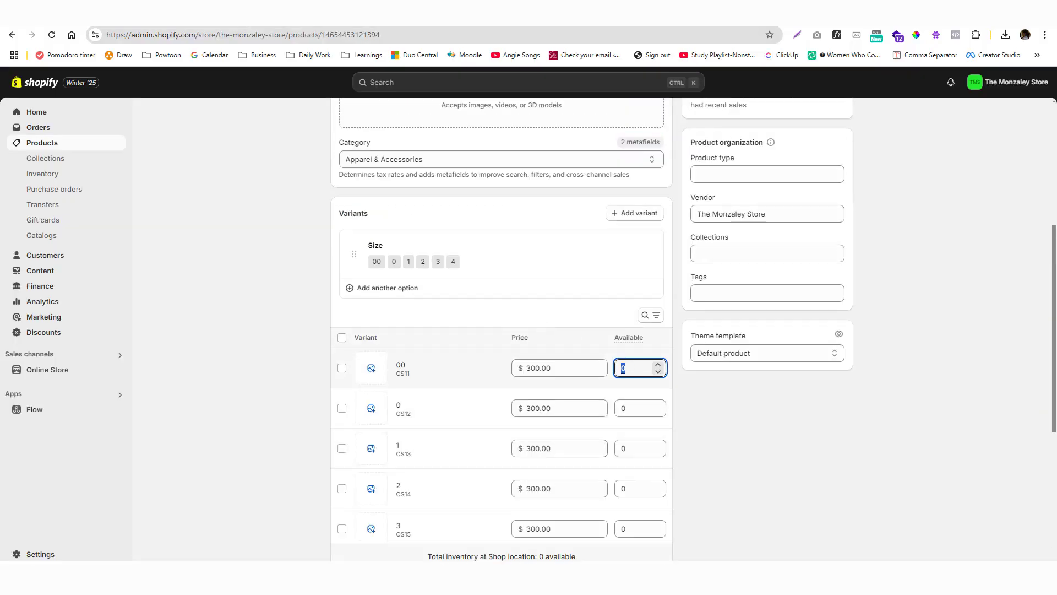
text(10)
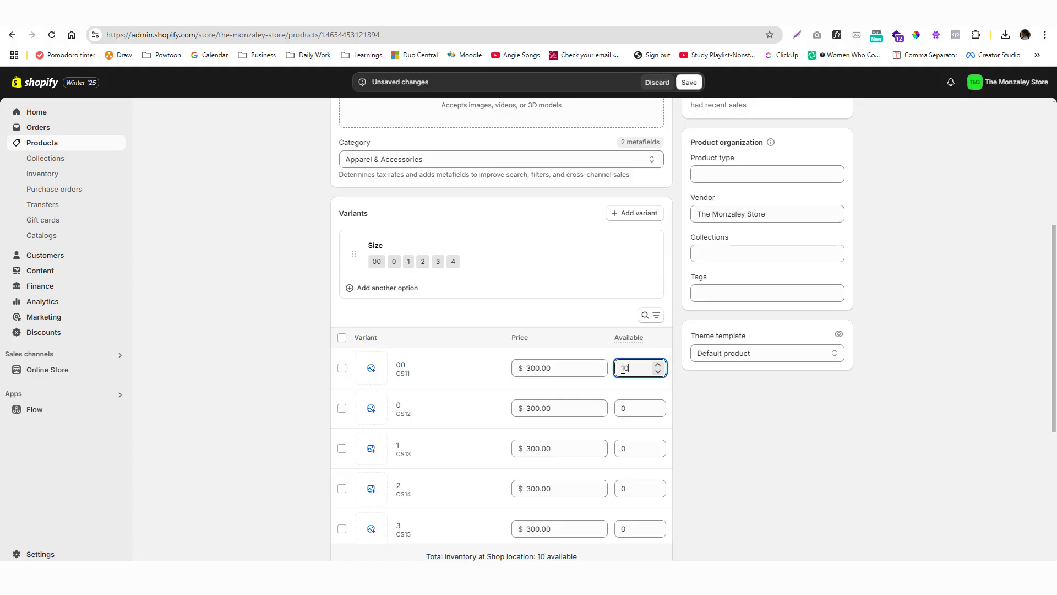
click(632, 408)
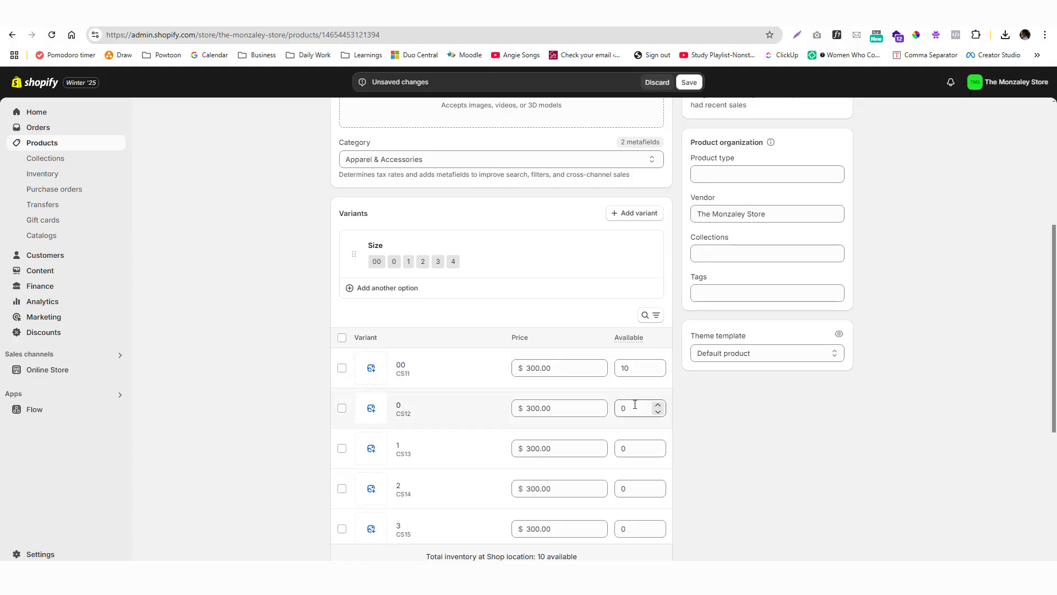
key(shift+Tab)
text(10)
key(BackSpace)
key(BackSpace)
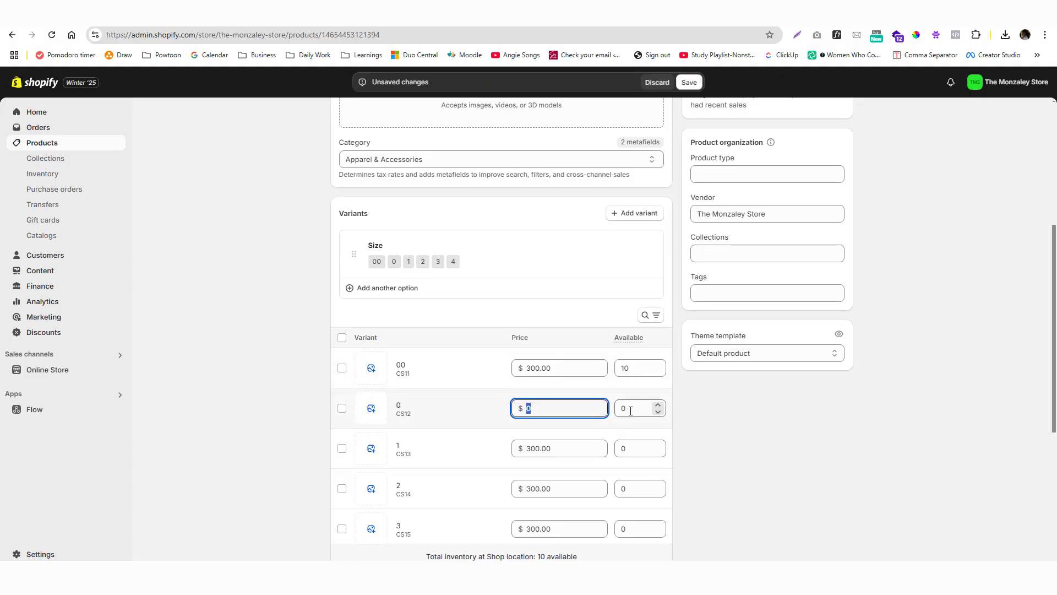
Set the available quantity of size 0 to 10 and copy the 300.00 price from size 00 into it
click(631, 411)
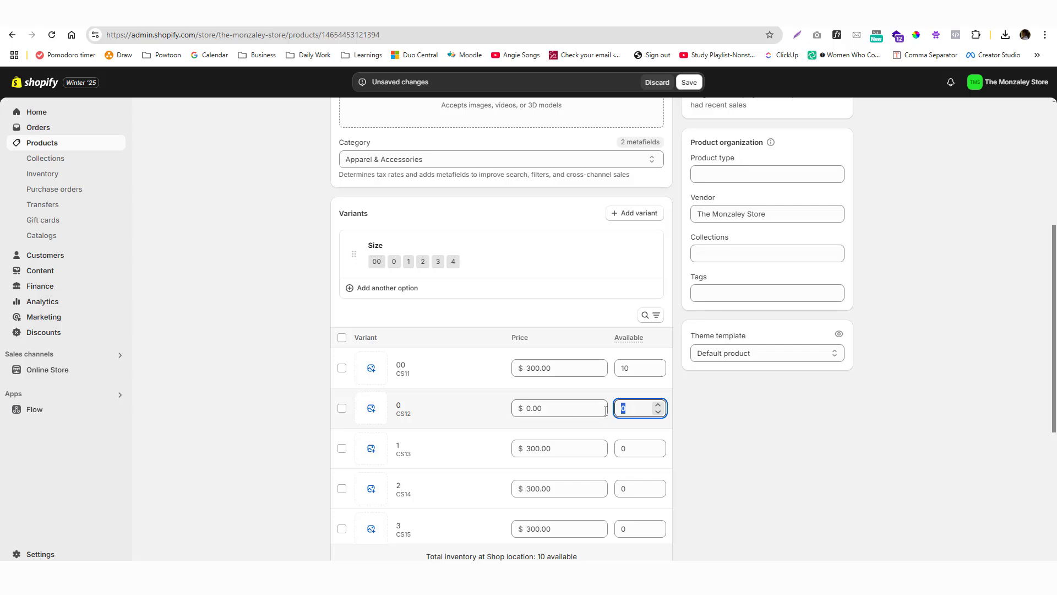
text(10)
click(571, 375)
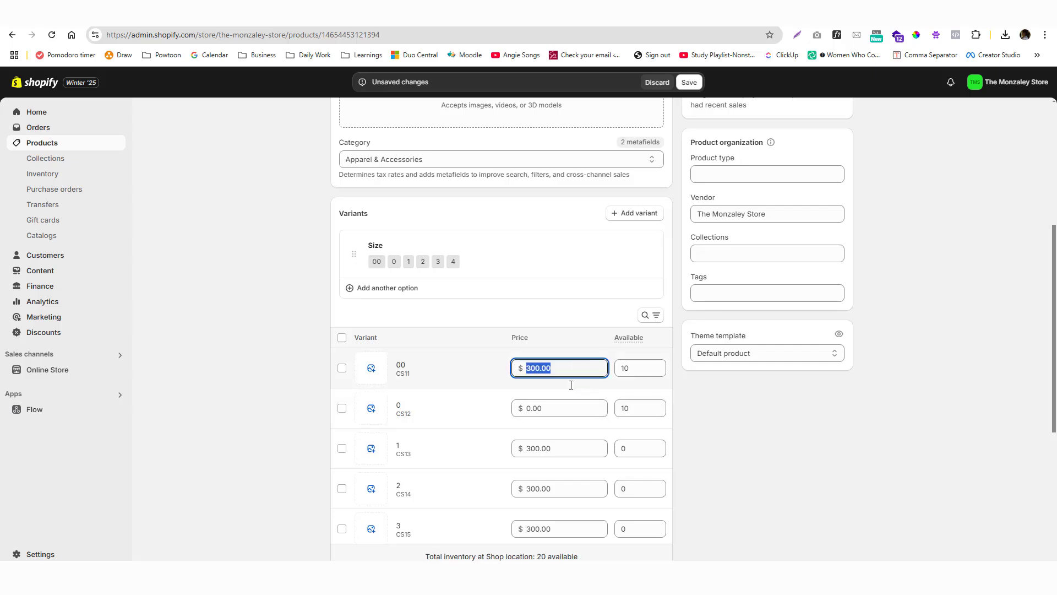
key(ctrl+c)
click(557, 408)
key(ctrl+v)
Set the available quantities of the size 1 and size 2 variants to 10 each
click(635, 448)
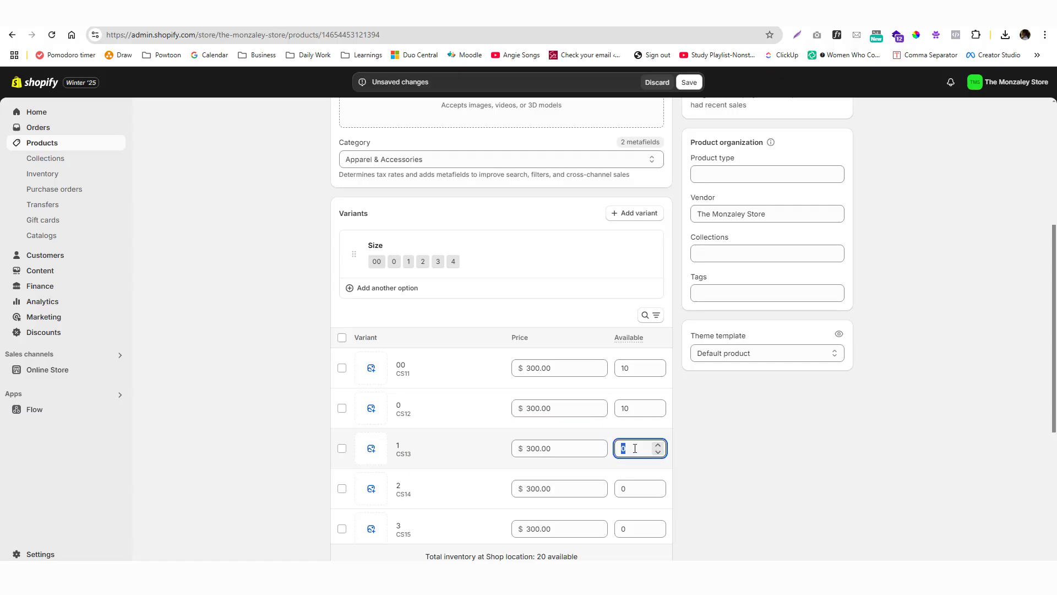
text(10)
key(Tab)
key(Tab)
key(Tab)
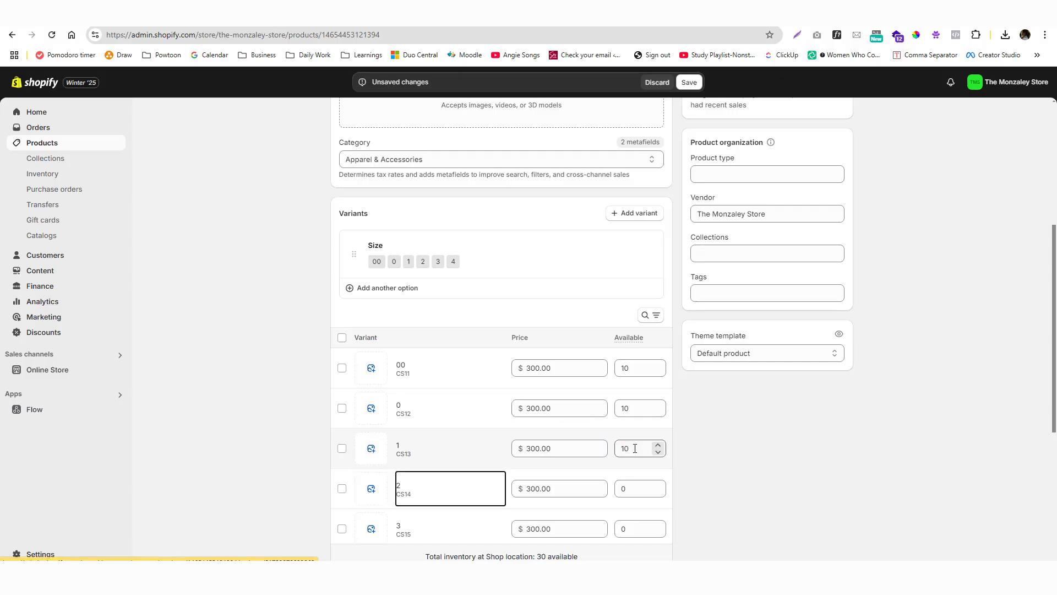
key(Tab)
key(Tab)
key(BackSpace)
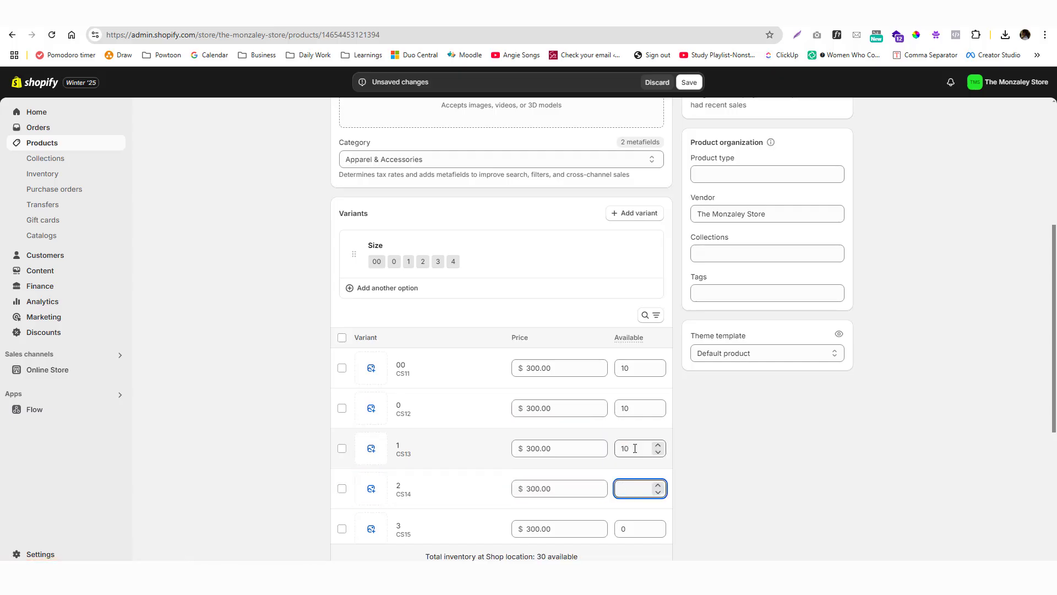
text(10)
Set the available quantity of size 3 to 10 and save the product
click(624, 529)
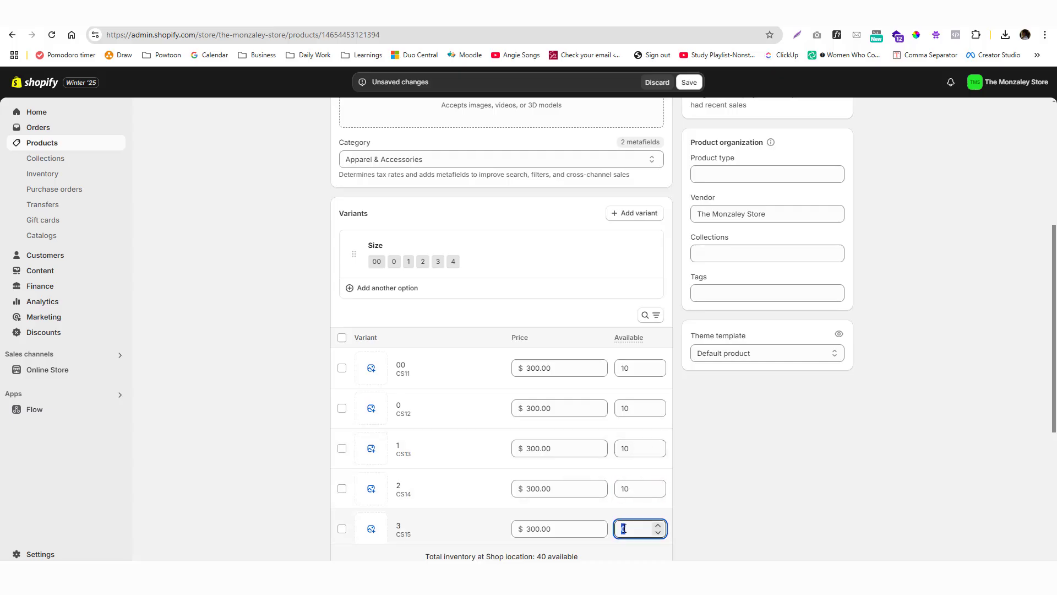
text(10)
click(744, 489)
click(689, 82)
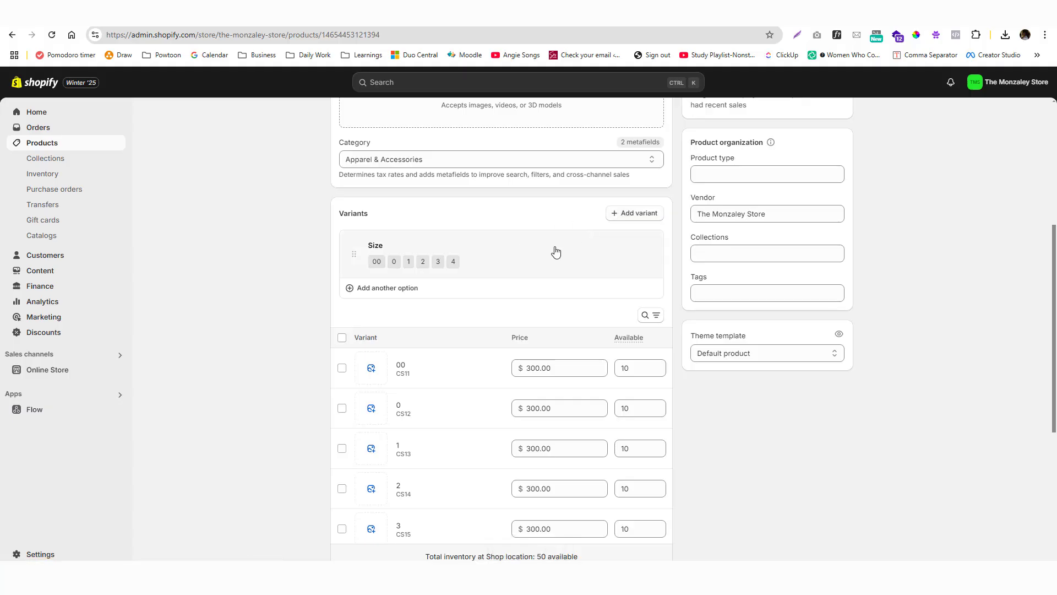
Change the URL handle in the product's search engine listing to navyblazer and save the product
scroll(556, 253, down, 5)
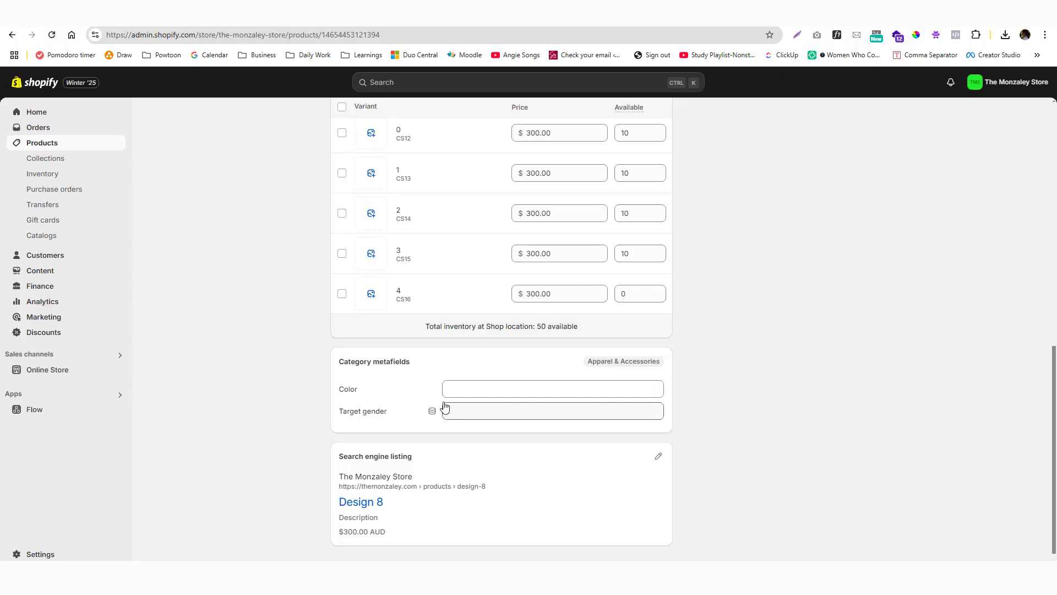
scroll(715, 383, down, 1)
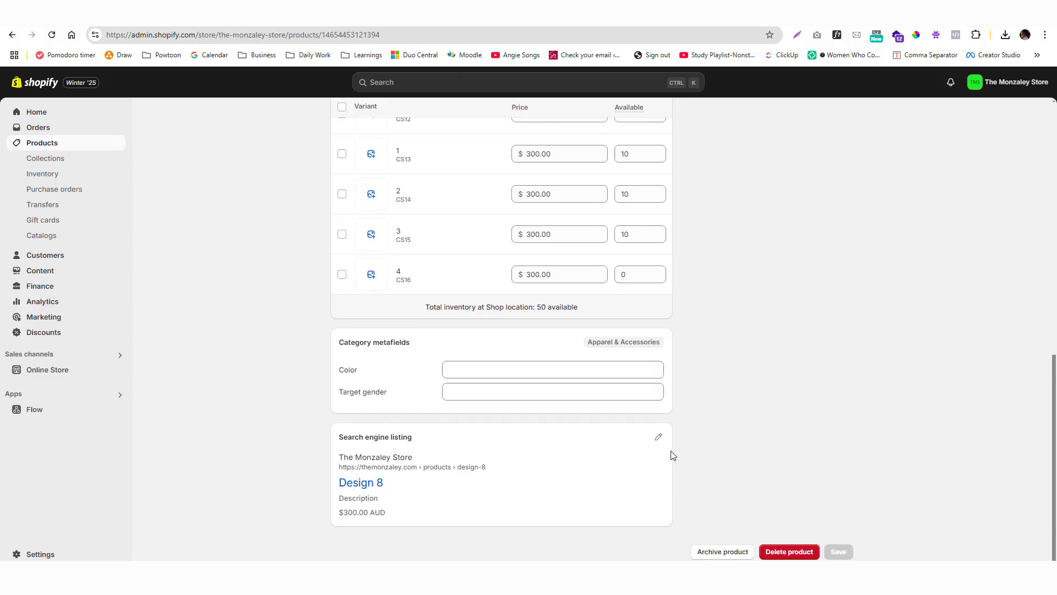
click(659, 437)
scroll(411, 436, down, 3)
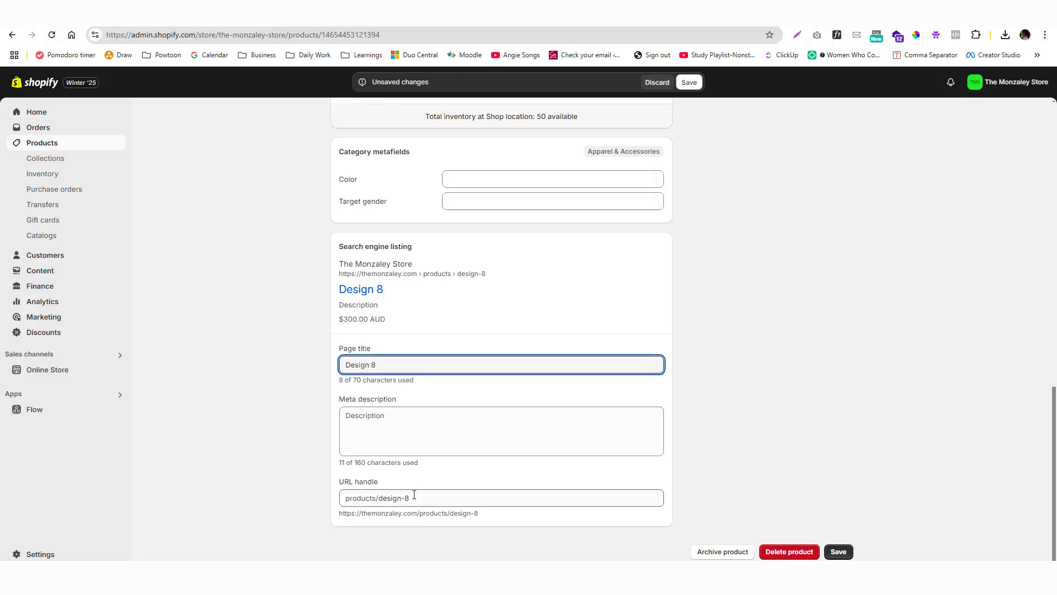
drag(410, 498, 379, 499)
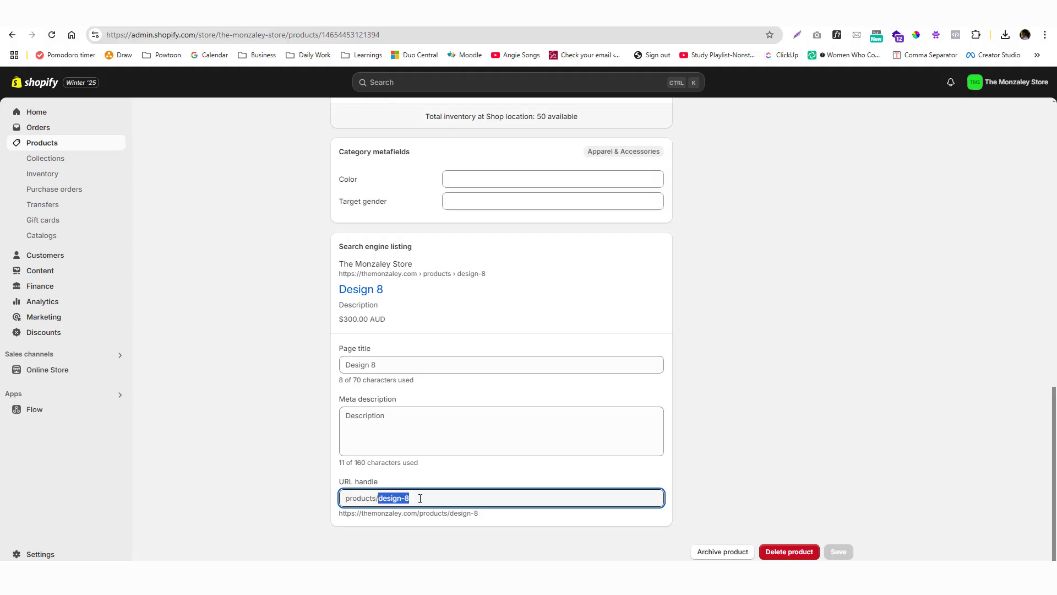
text(navyblazer)
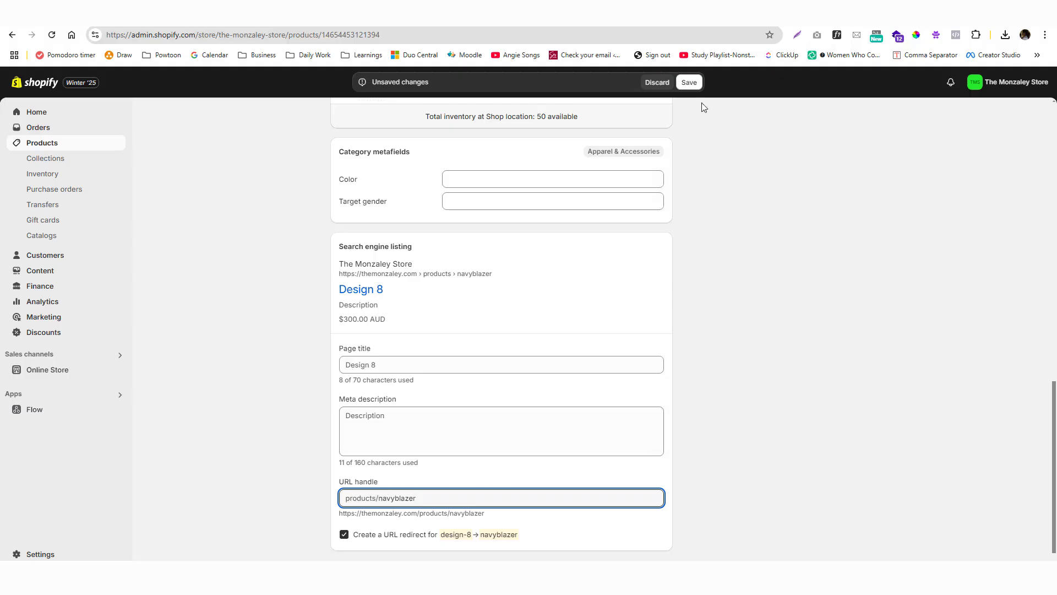
click(689, 82)
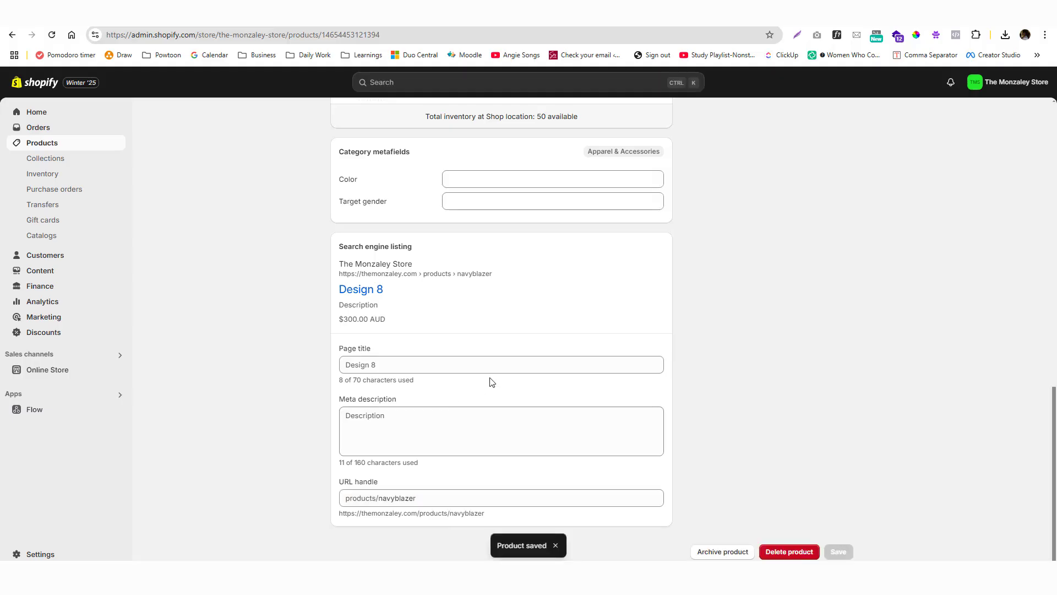
scroll(622, 396, up, 13)
scroll(620, 400, down, 5)
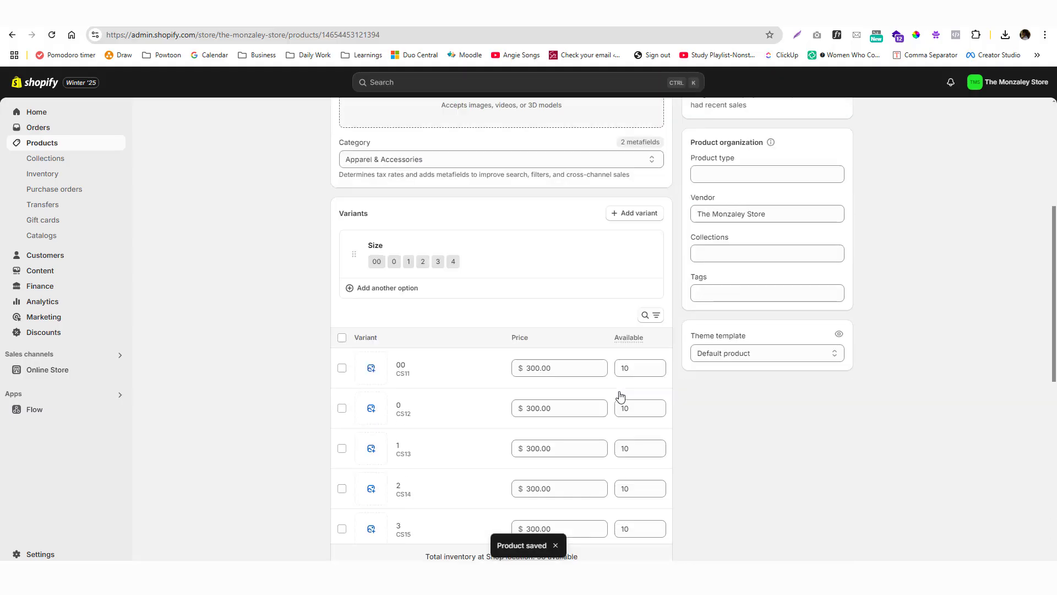
scroll(621, 402, up, 5)
scroll(497, 406, down, 10)
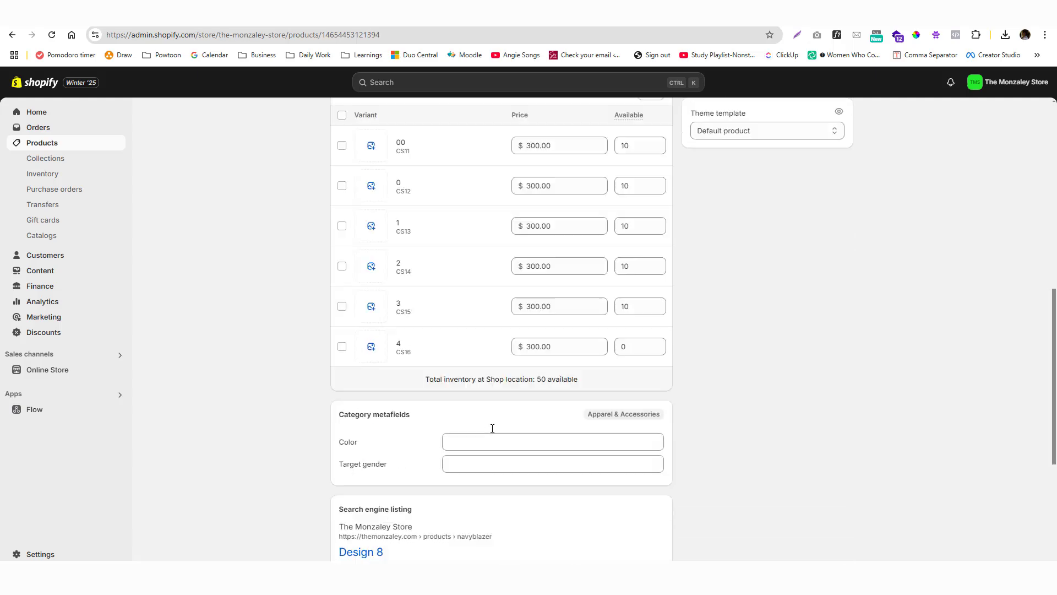
scroll(488, 424, up, 10)
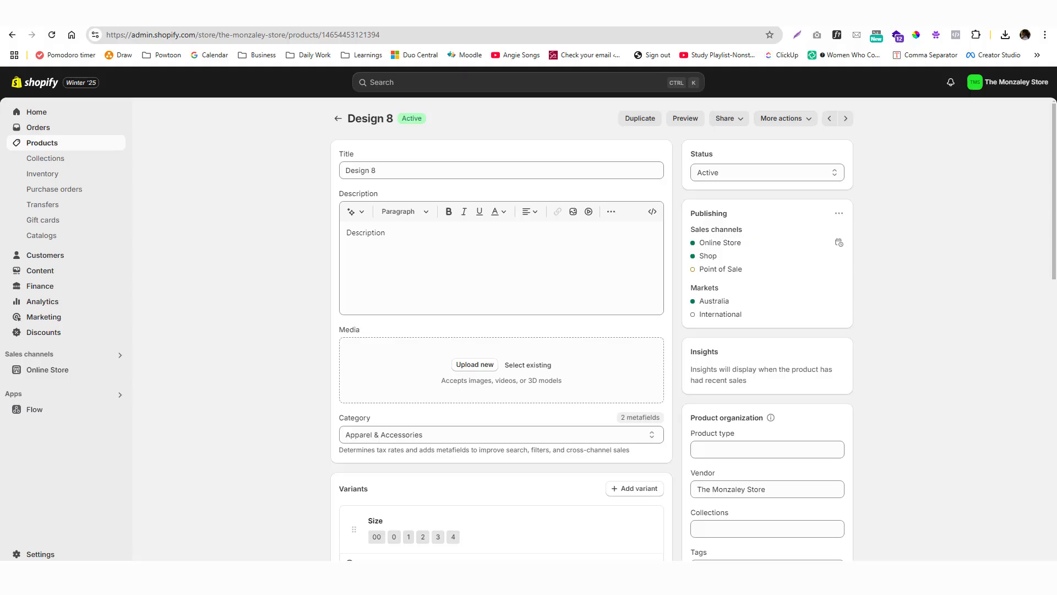
drag(0, 117, 712, 101)
click(441, 209)
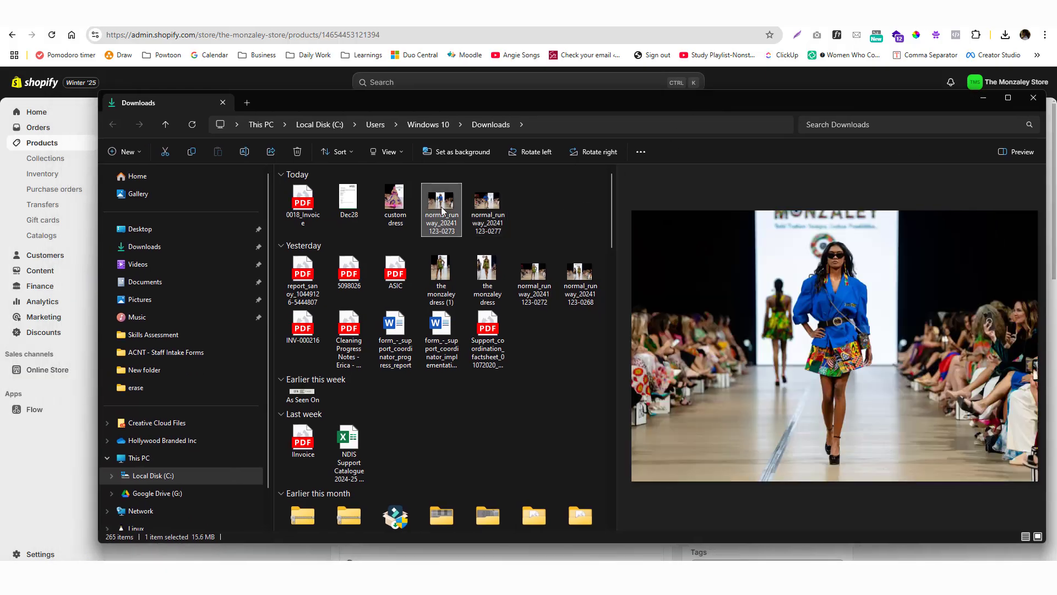
click(484, 209)
click(445, 208)
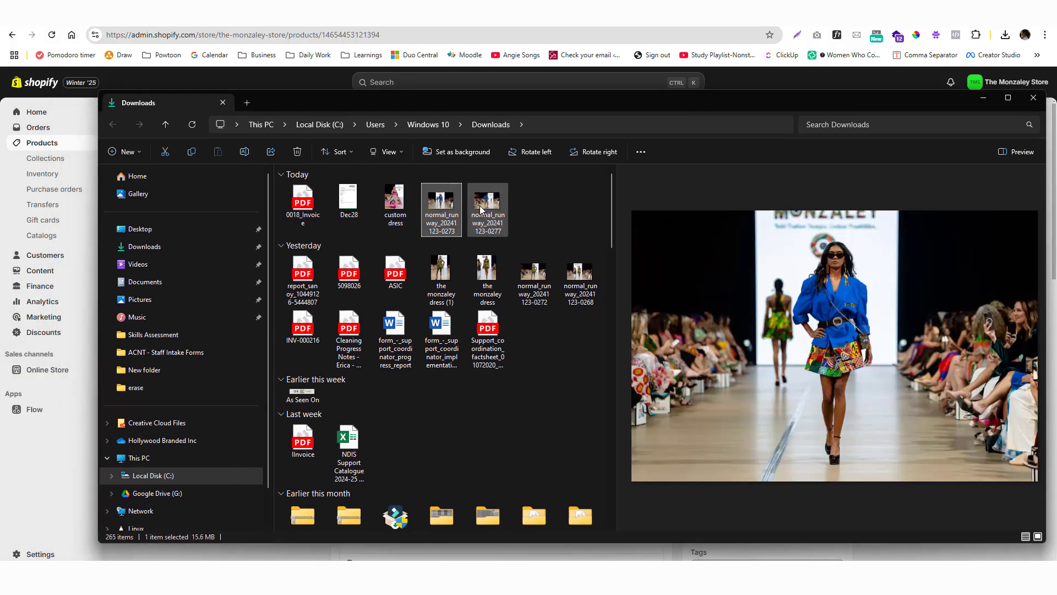
click(485, 209)
click(449, 209)
click(486, 207)
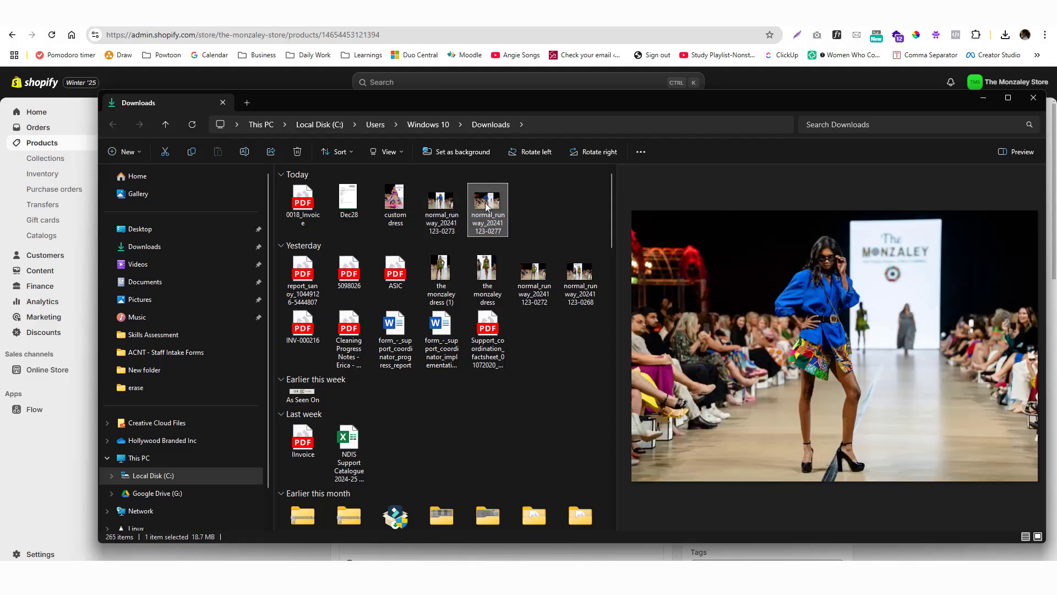
click(443, 209)
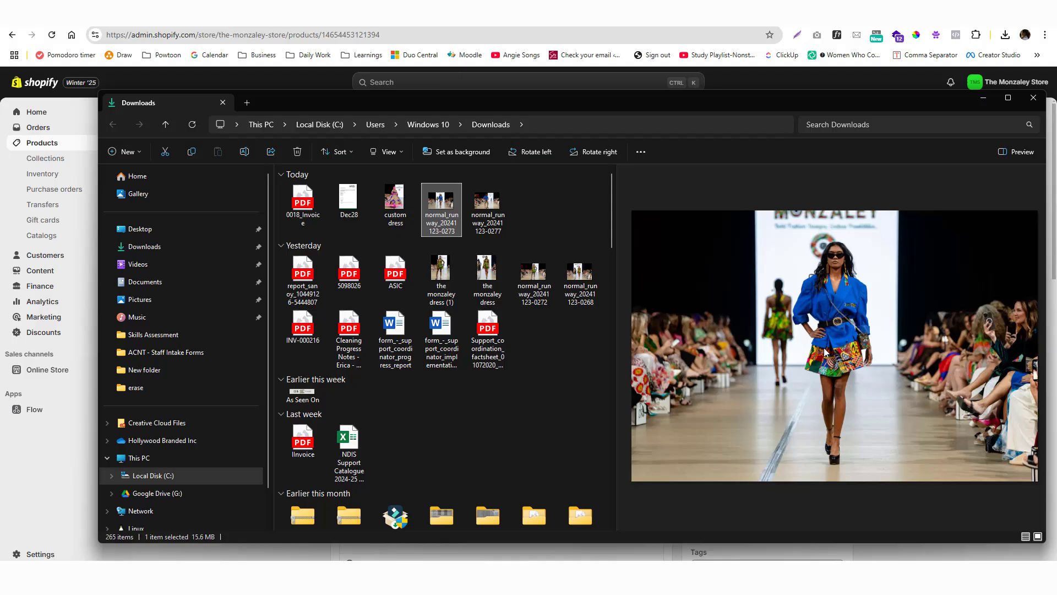
click(474, 215)
click(449, 209)
click(477, 211)
click(459, 210)
click(471, 208)
click(459, 207)
click(468, 203)
click(468, 201)
click(461, 198)
Move the Downloads window out of the way and switch to The Monzaley design in Canva
drag(669, 102, 0, 362)
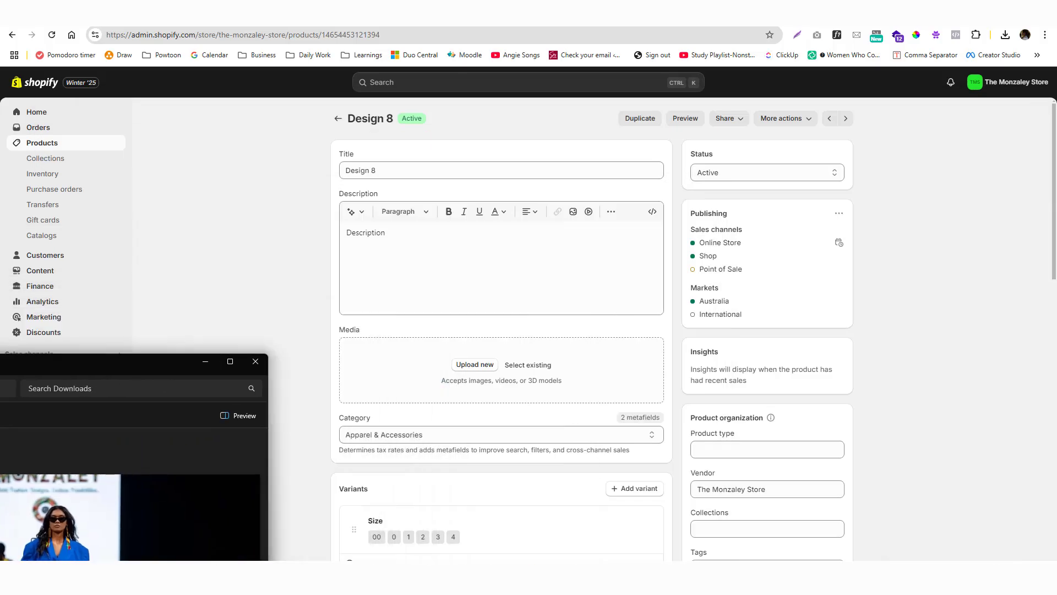
drag(617, 20, 502, 30)
click(280, 304)
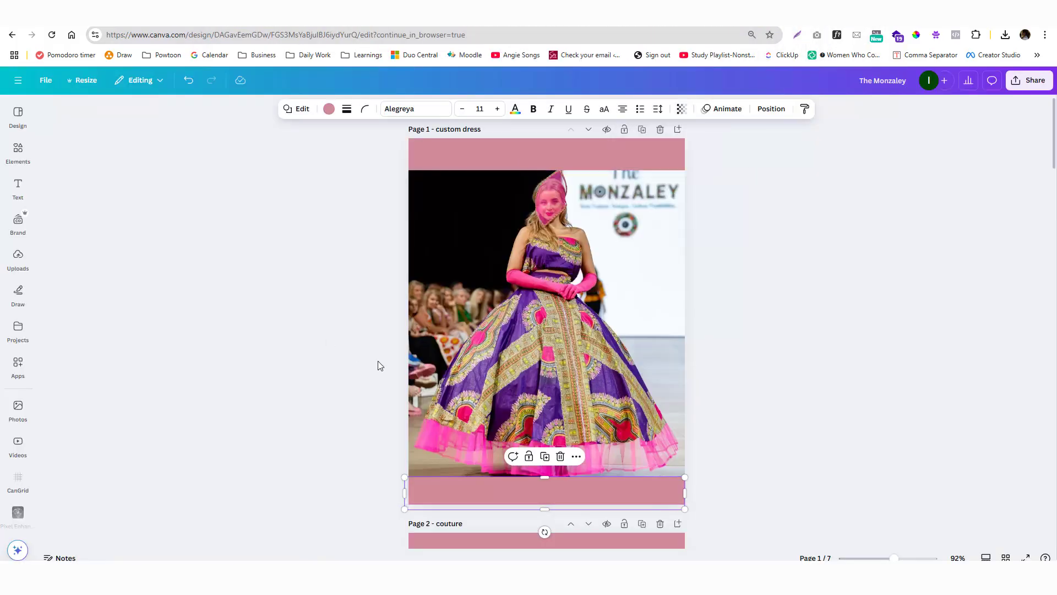
Examine the pink bars above and below the photo on page 1, which frame the product image
scroll(379, 362, up, 1)
click(527, 163)
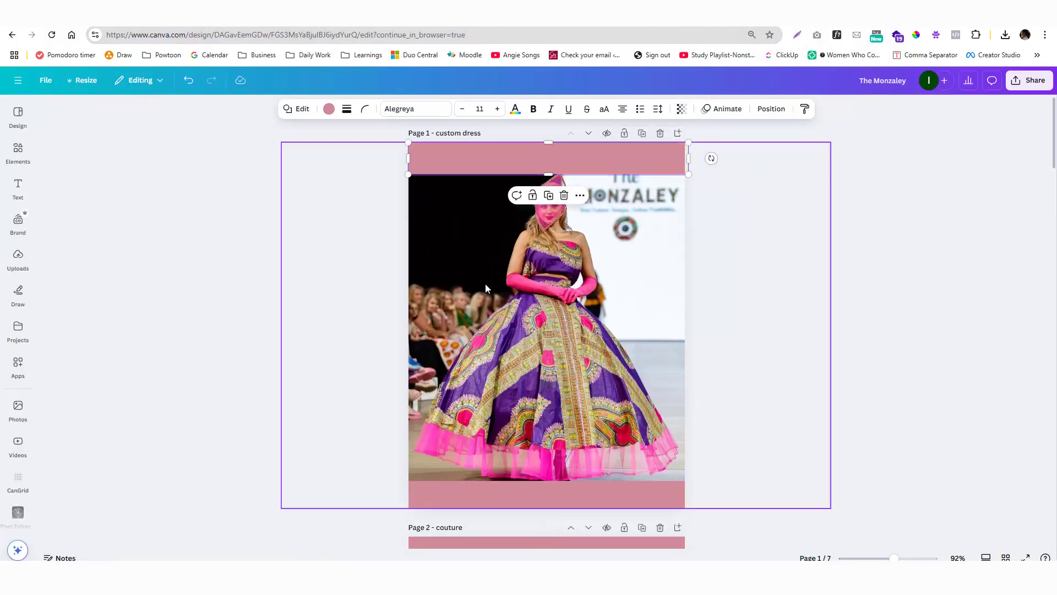
click(451, 499)
click(468, 157)
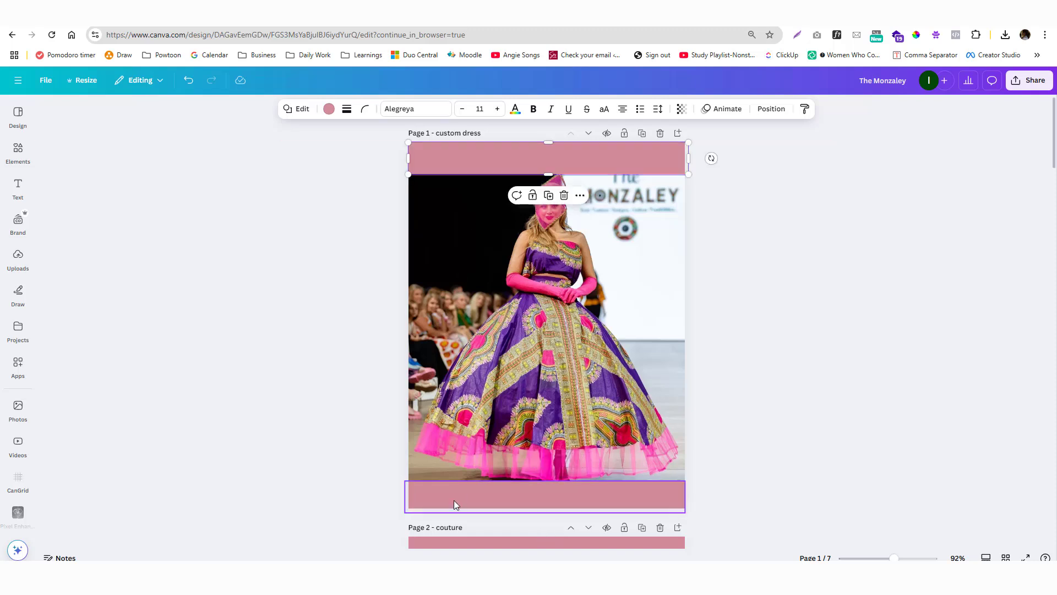
click(453, 499)
click(454, 158)
click(441, 499)
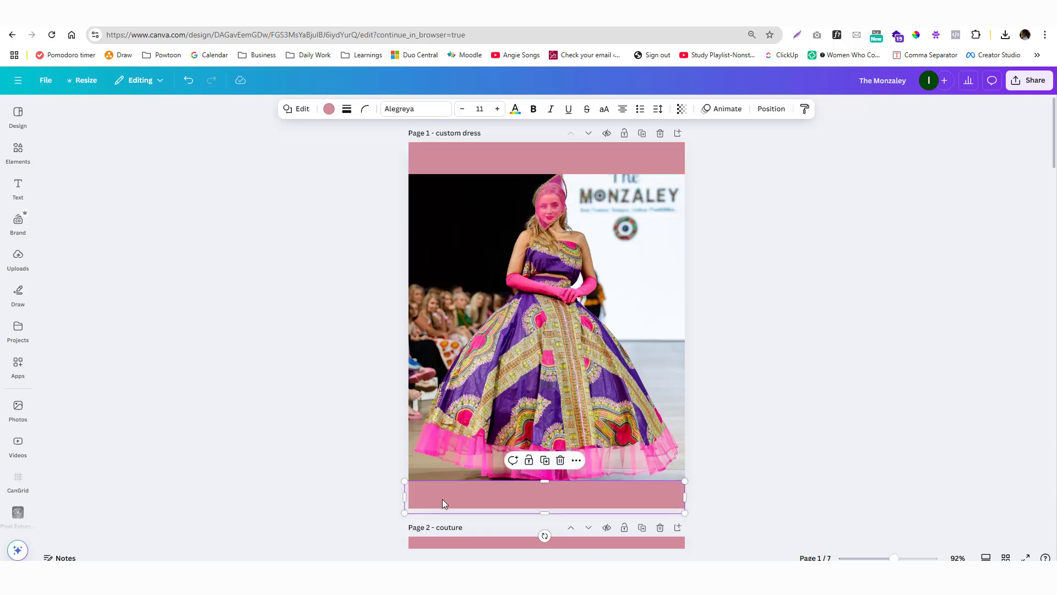
click(447, 148)
click(455, 496)
click(471, 163)
click(445, 493)
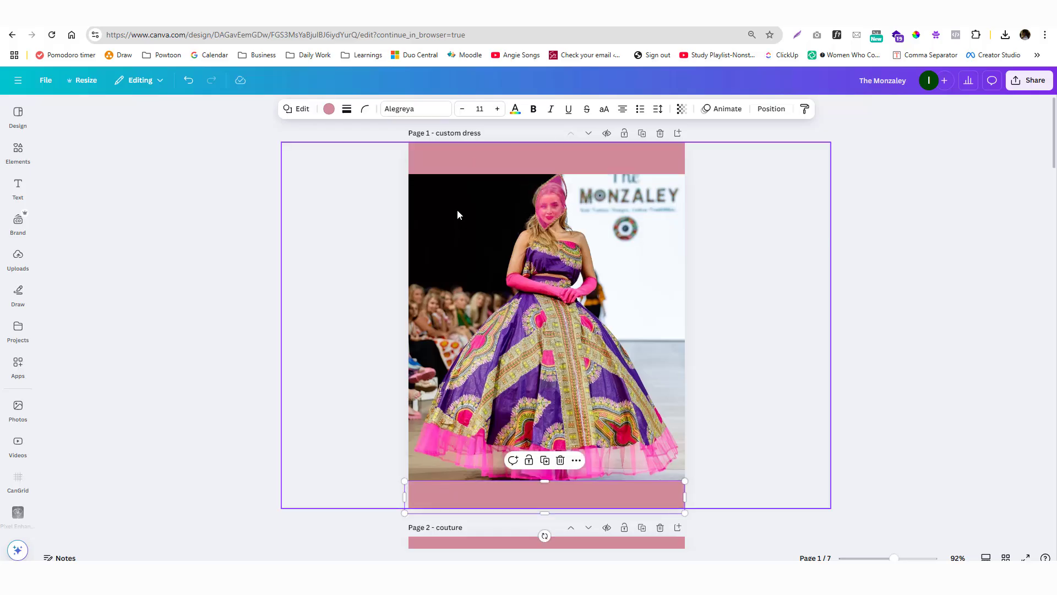
click(476, 165)
click(476, 502)
click(510, 165)
click(381, 211)
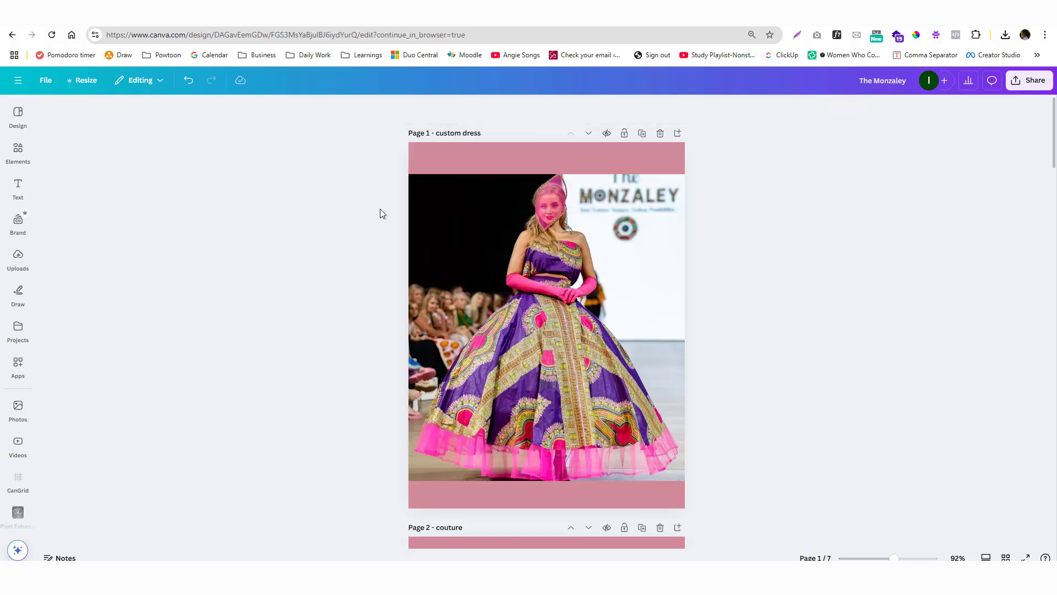
Move the lower pink bar on page 1 up slightly so it lines up with the page's bottom edge
click(596, 157)
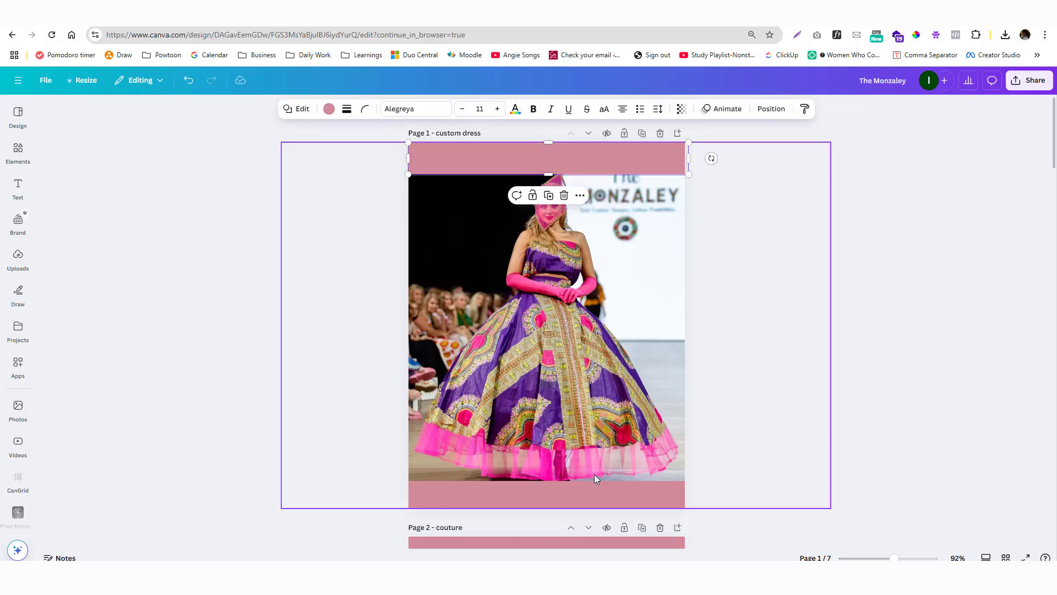
click(566, 500)
drag(537, 490, 539, 485)
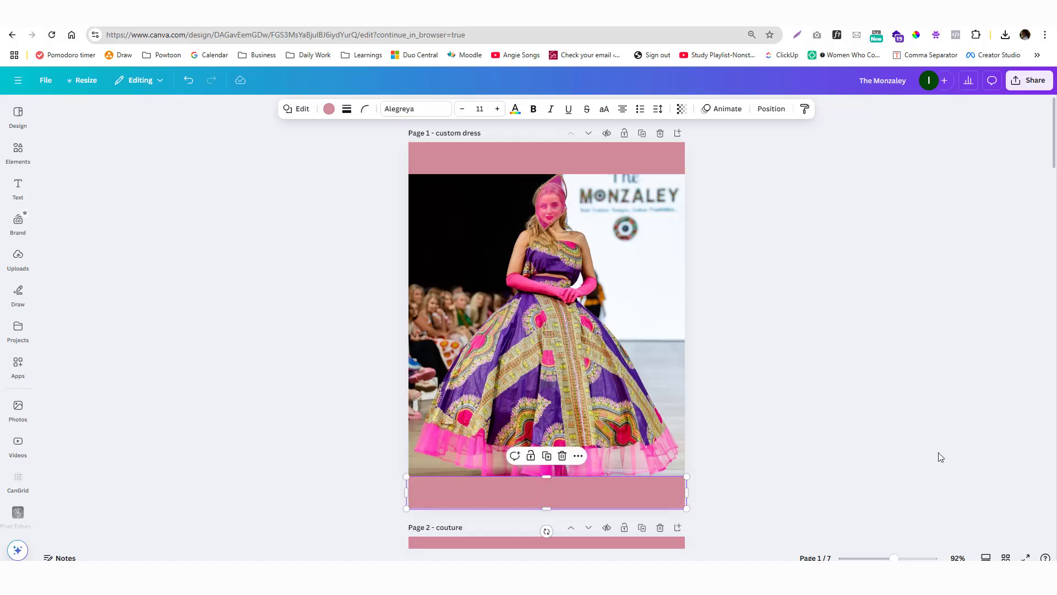
Duplicate page 1 and delete the pink gown photo from the first copy, keeping the two pink bars
click(642, 133)
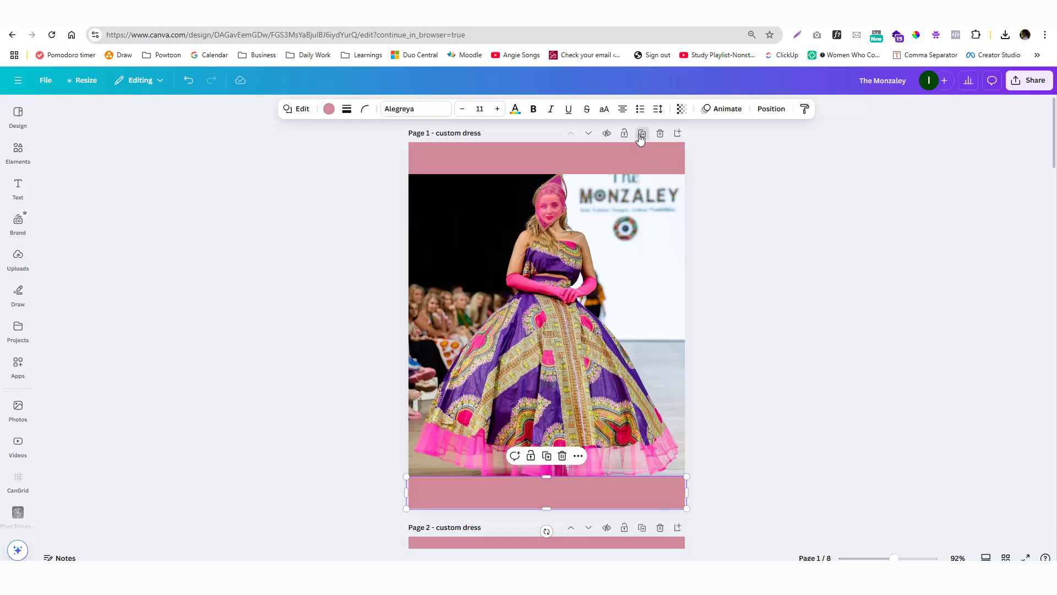
scroll(494, 278, up, 7)
click(493, 278)
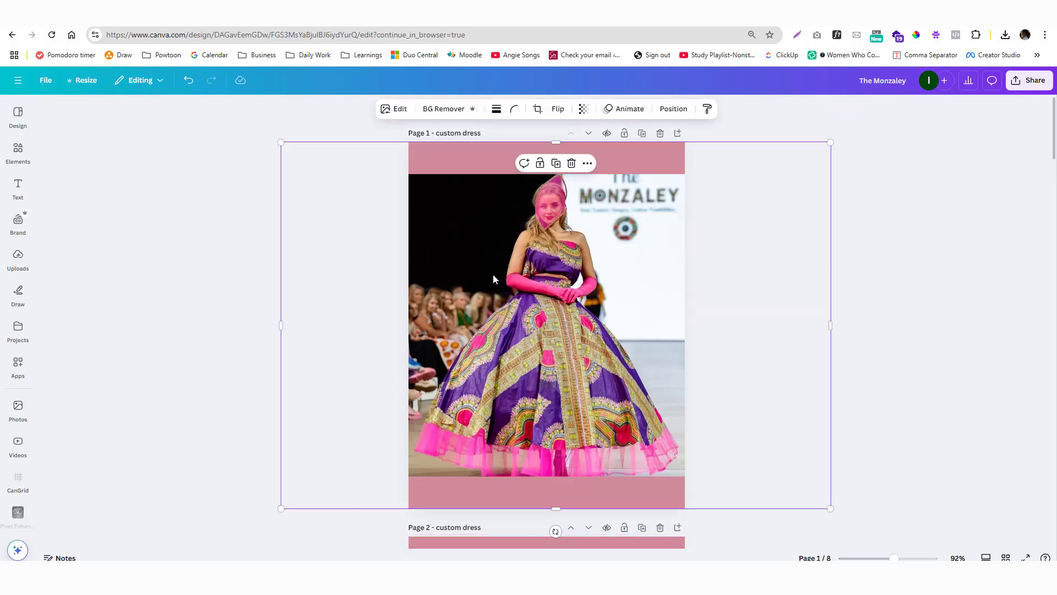
key(Delete)
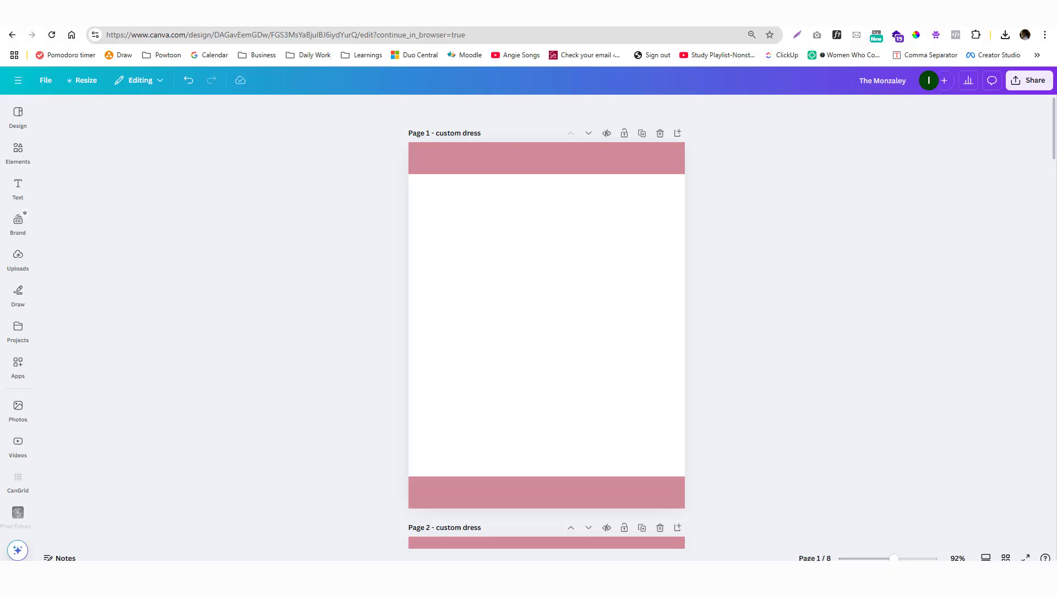
Switch to the Downloads folder and bring the runway photo of the model walking in the blue blazer onto page 1 in Canva
key(alt+Tab)
drag(187, 361, 0, 208)
drag(0, 422, 578, 313)
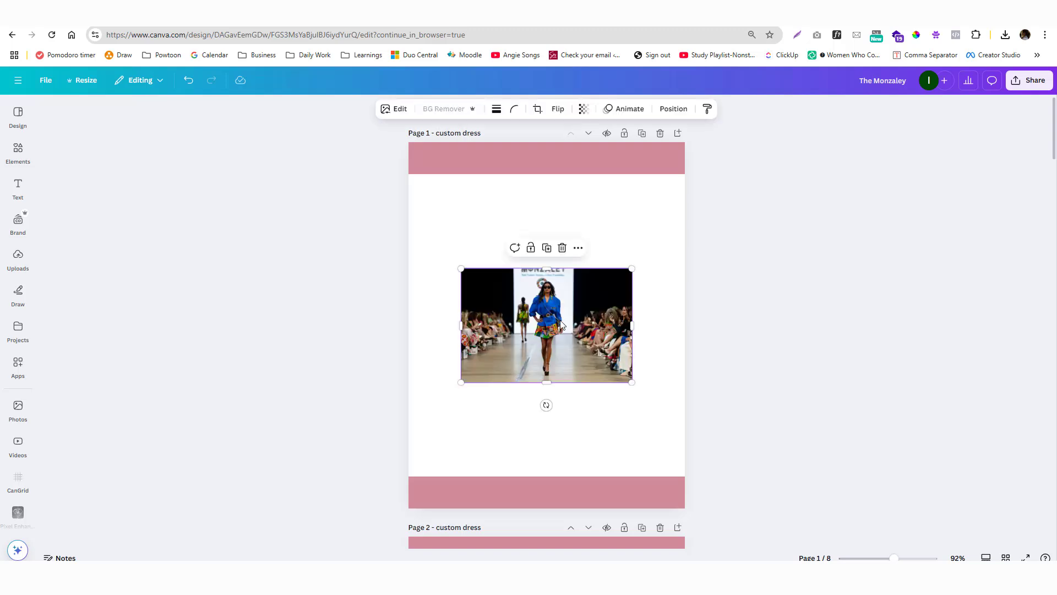
Enlarge the blazer photo to about 1207 × 804 px so it covers page 1, with the model centred on the page
drag(461, 269, 170, 163)
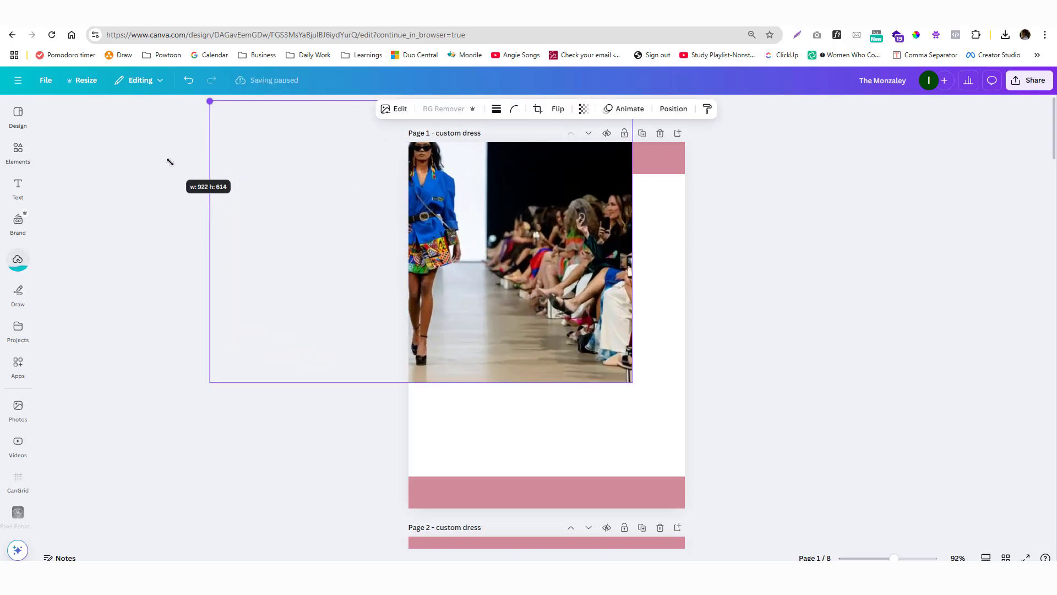
drag(590, 311, 667, 351)
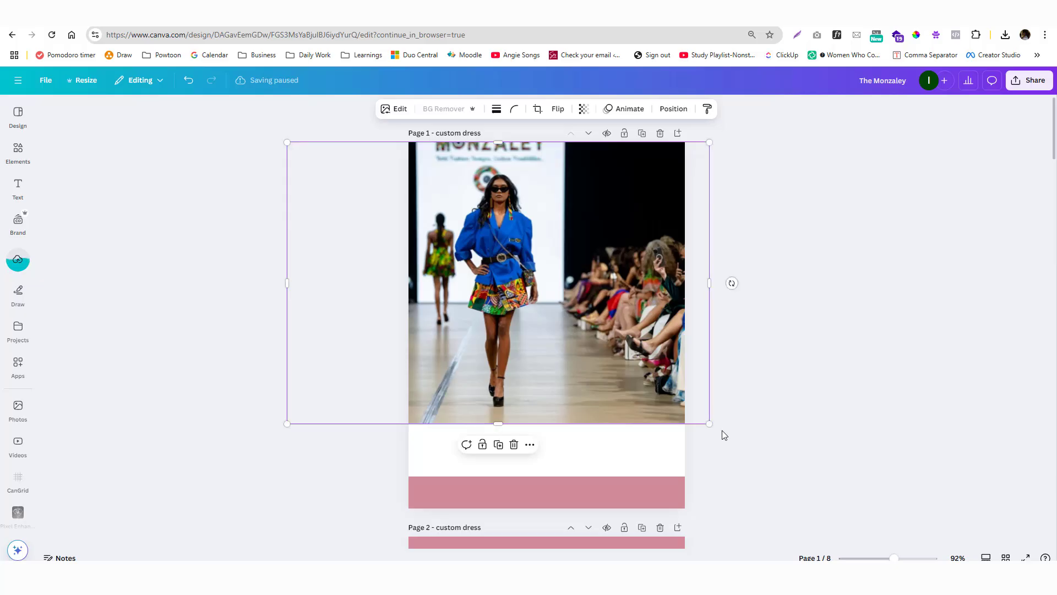
drag(710, 422, 837, 507)
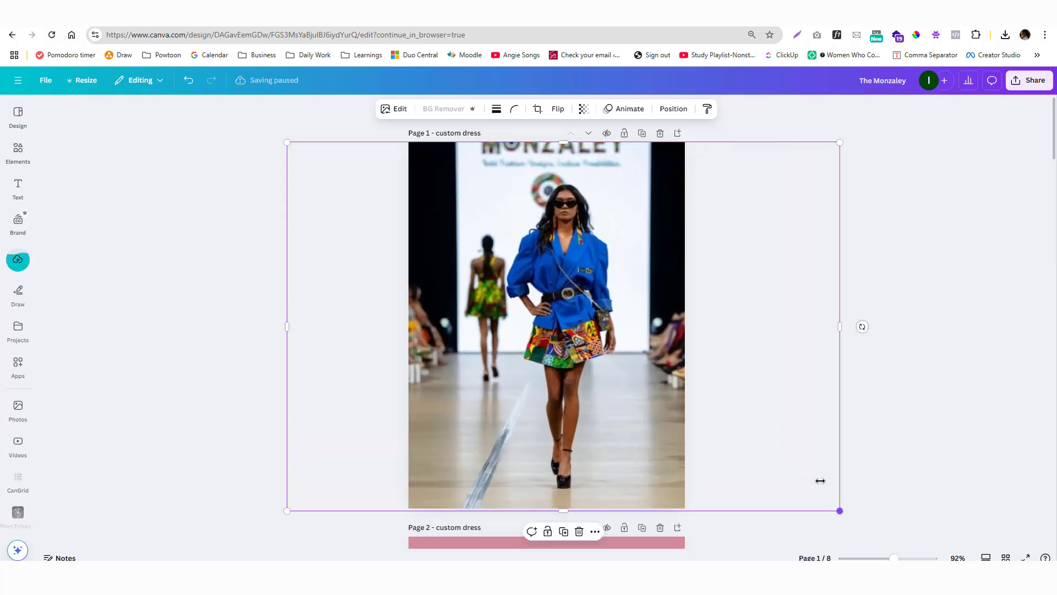
drag(648, 404, 628, 404)
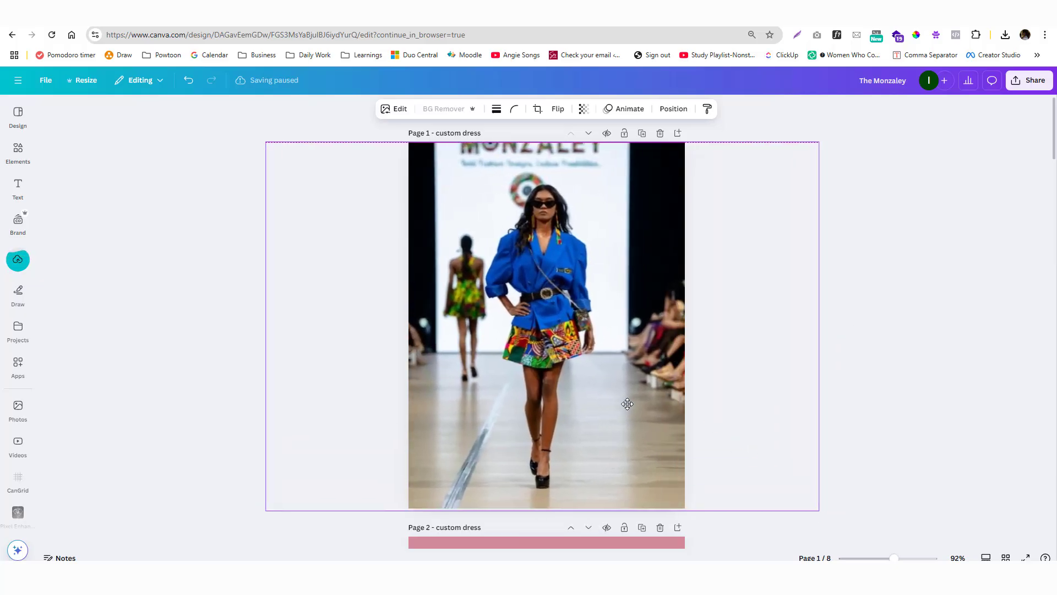
Send the blazer photo behind the pink bars and shift it to about X -321, Y -21.7 px
click(673, 109)
click(158, 189)
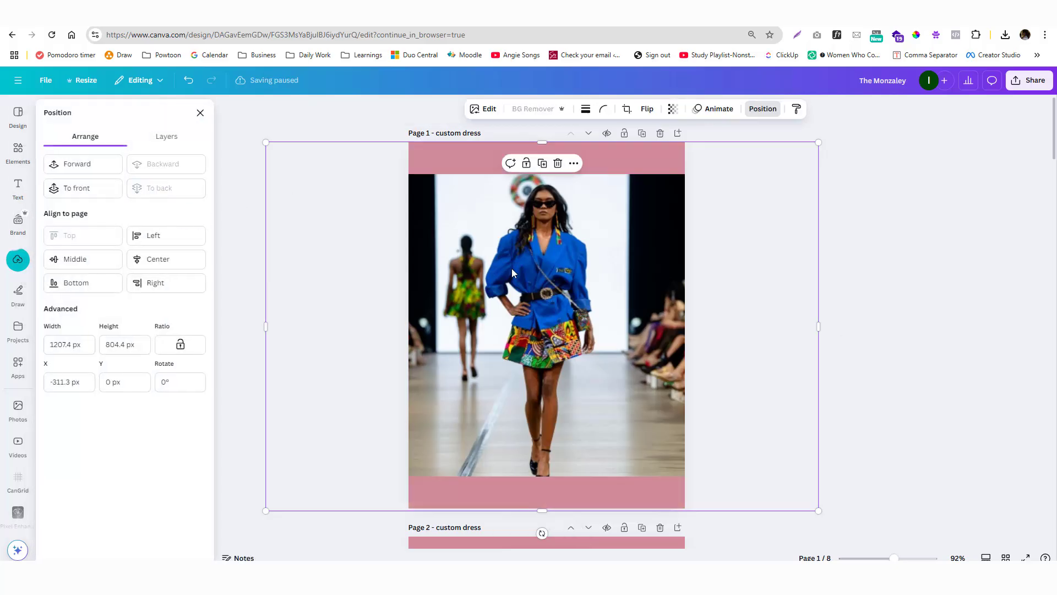
drag(557, 304, 538, 235)
click(452, 160)
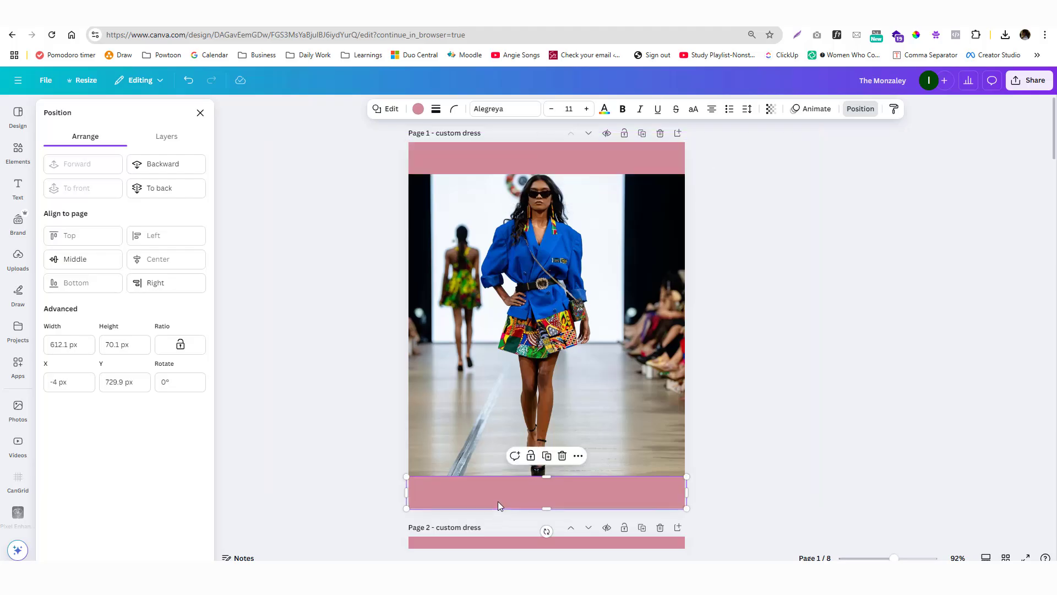
Enlarge the blazer photo on page 1 to about 1233 × 822 px and recentre the model at about X -335 px
click(498, 257)
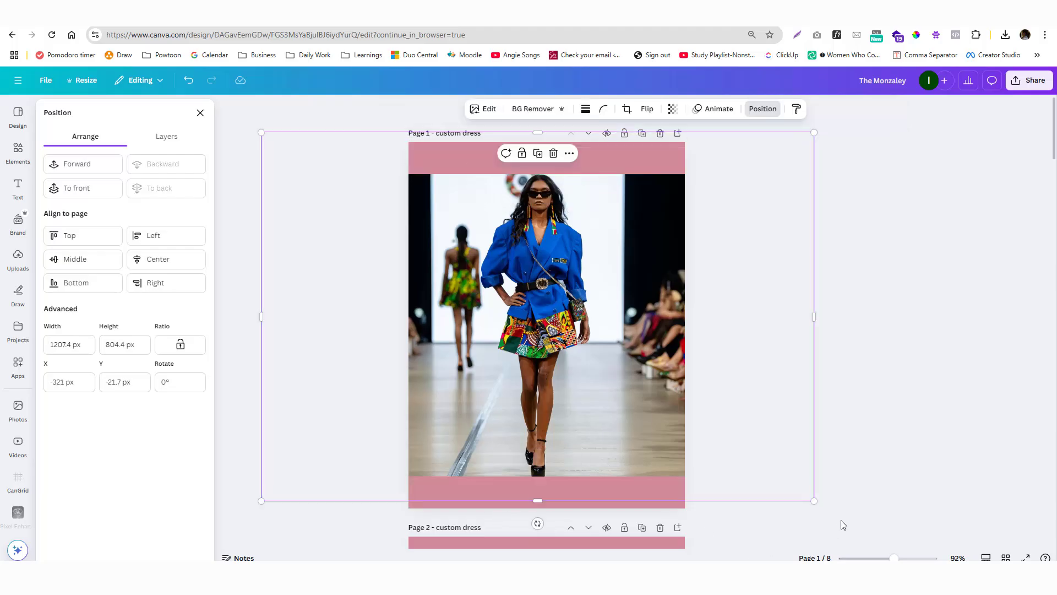
drag(814, 500, 824, 506)
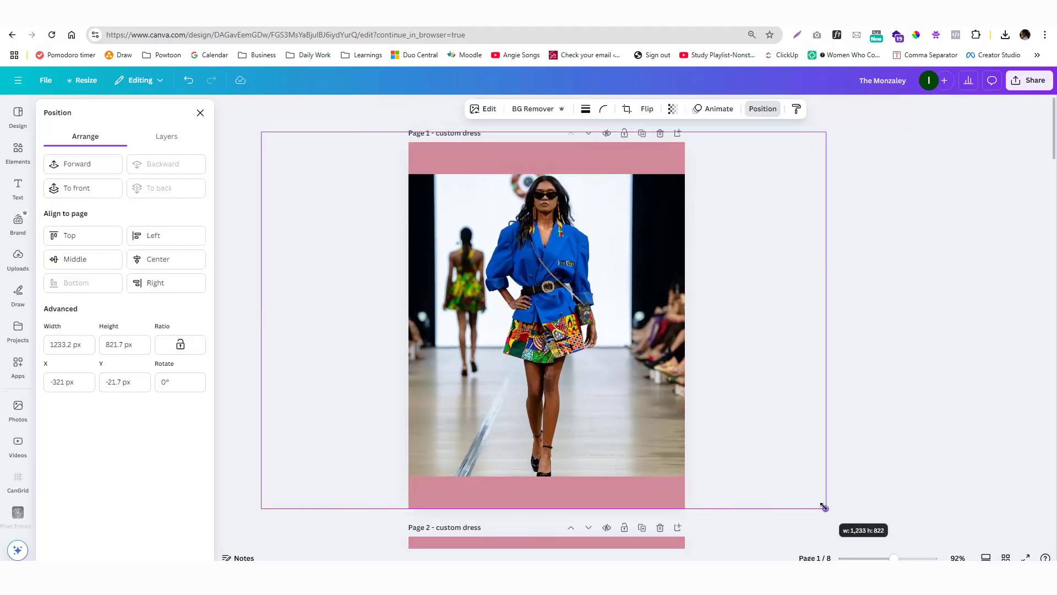
drag(529, 375, 521, 373)
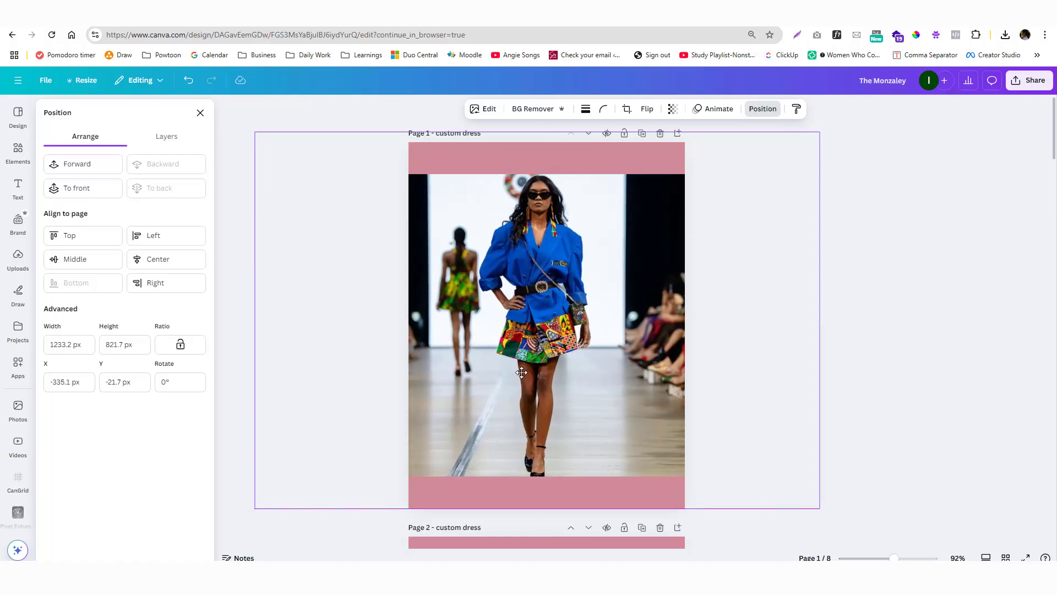
click(900, 335)
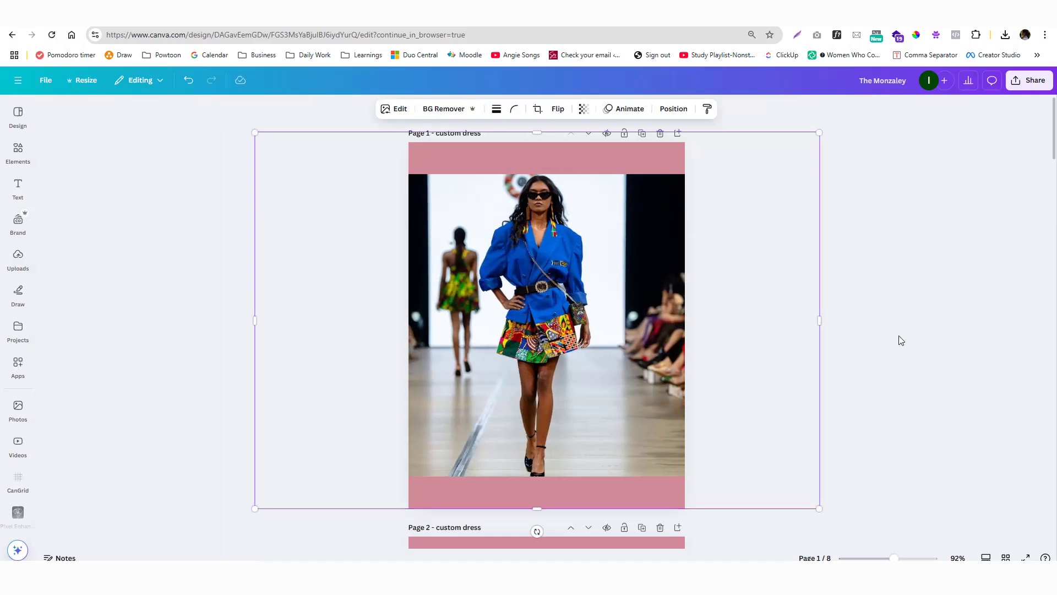
Duplicate page 1 and replace the photo on page 2 with an upload of the runway photo showing the model posing in the blue blazer
click(642, 133)
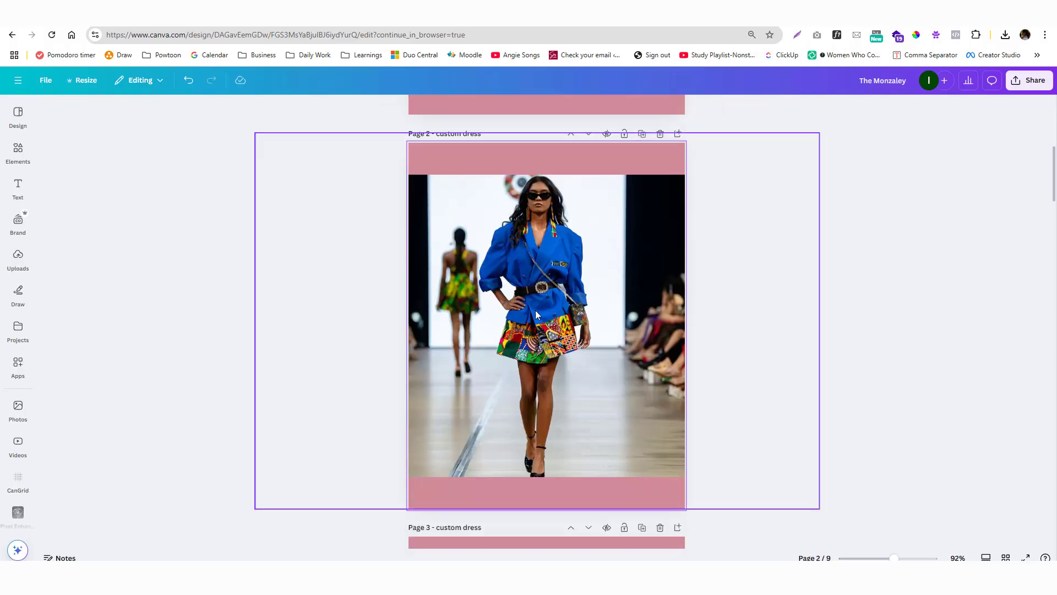
click(490, 311)
drag(0, 418, 562, 339)
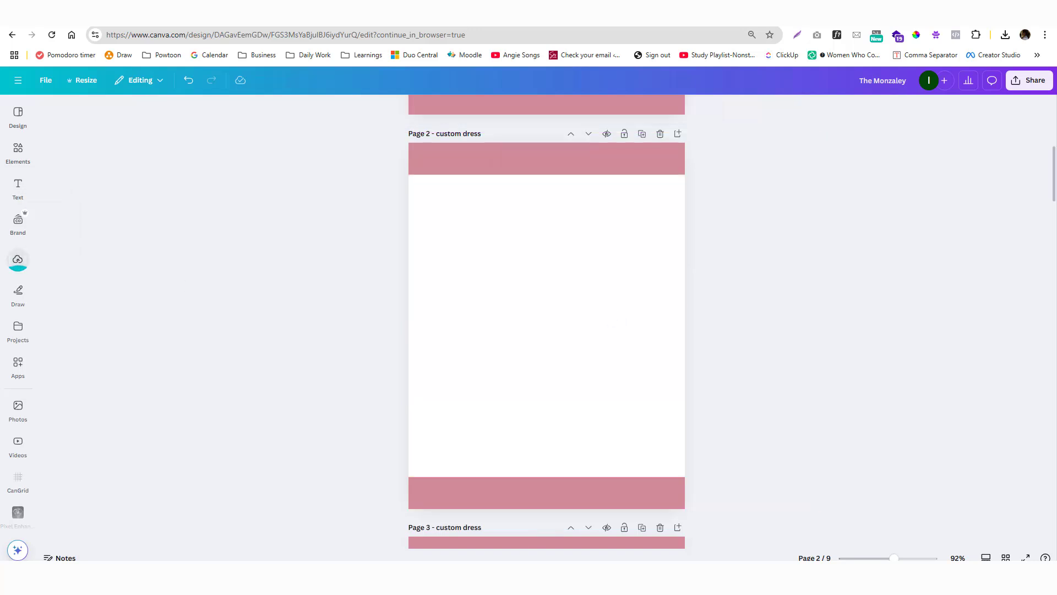
click(28, 268)
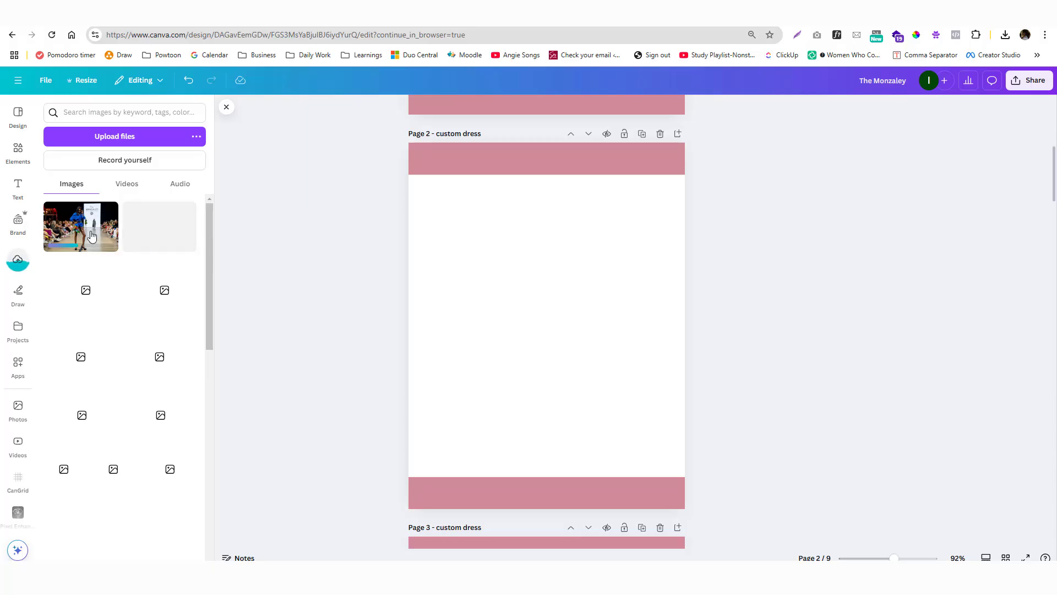
drag(81, 226, 537, 276)
Enlarge the posing photo to about 1201 × 800 px so it covers page 2, with the model centred
drag(496, 243, 283, 103)
drag(447, 242, 486, 286)
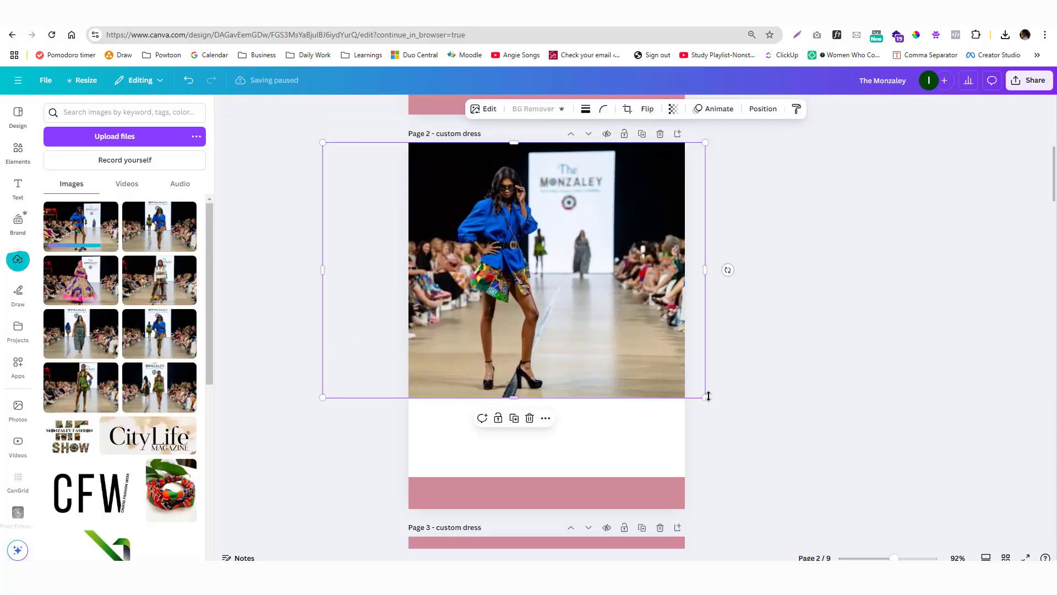
drag(708, 395, 892, 485)
drag(544, 393, 496, 393)
Send the posing photo behind the pink bars on page 2, nudge it to about X -279, Y -7.6 px, and enlarge it slightly
click(763, 108)
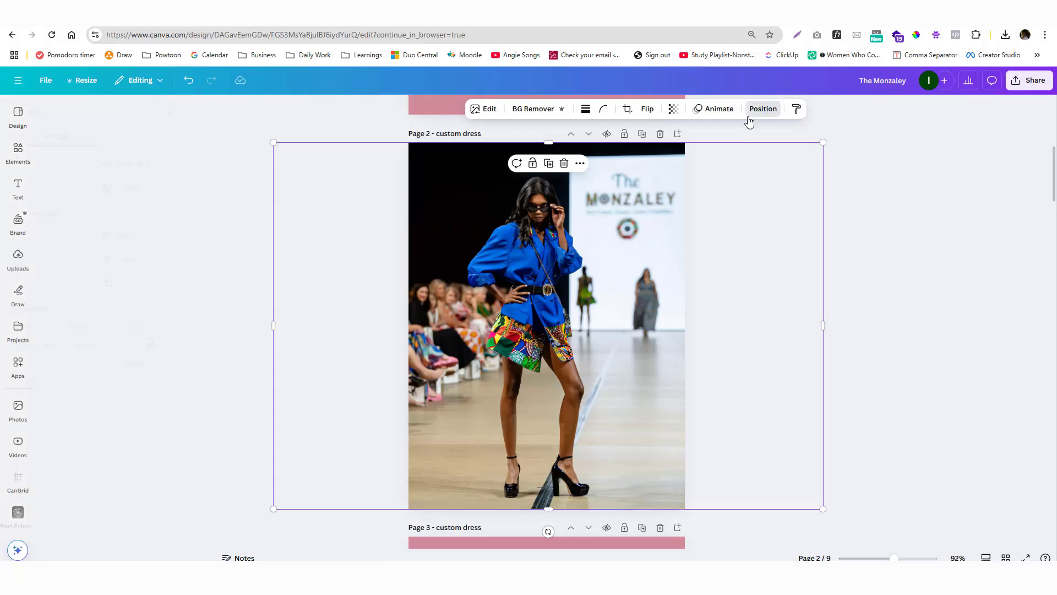
click(161, 199)
drag(612, 255, 620, 252)
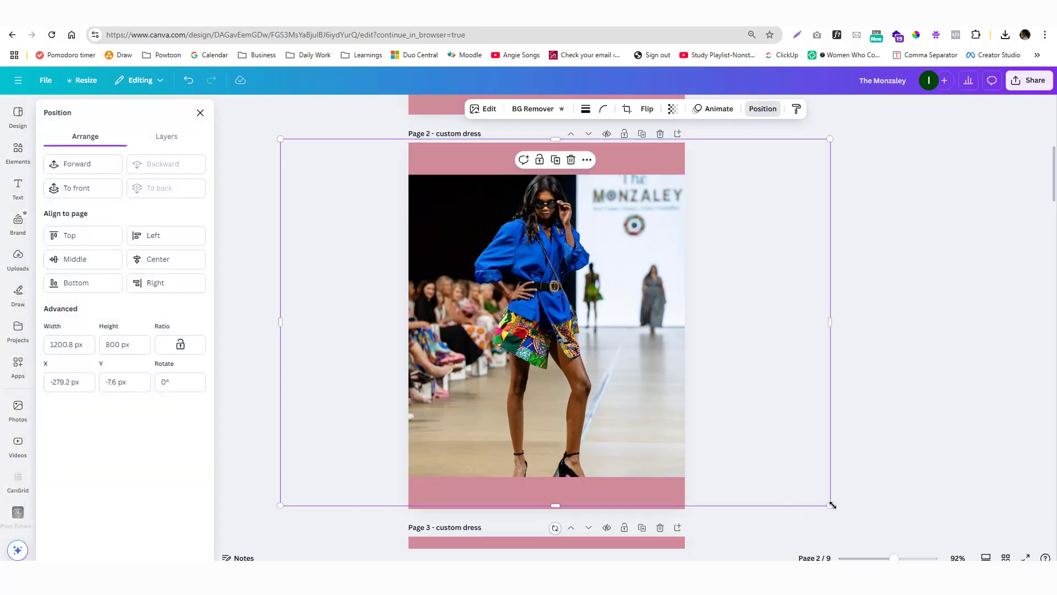
drag(833, 504, 837, 511)
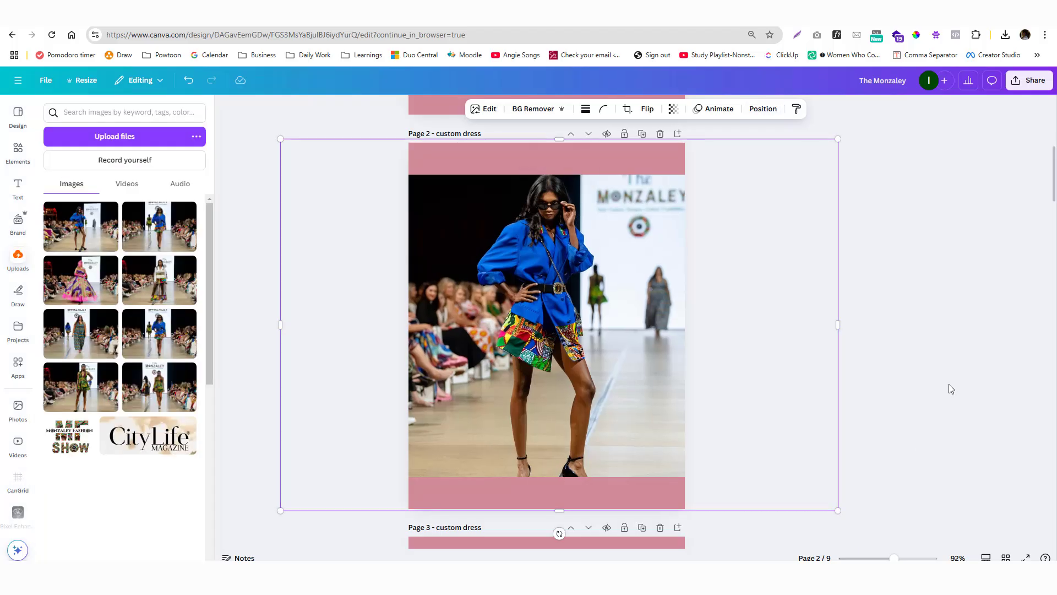
Set the transparency of both pink bars on page 1 to 0 so the full blazer photo shows
scroll(949, 385, up, 5)
click(496, 159)
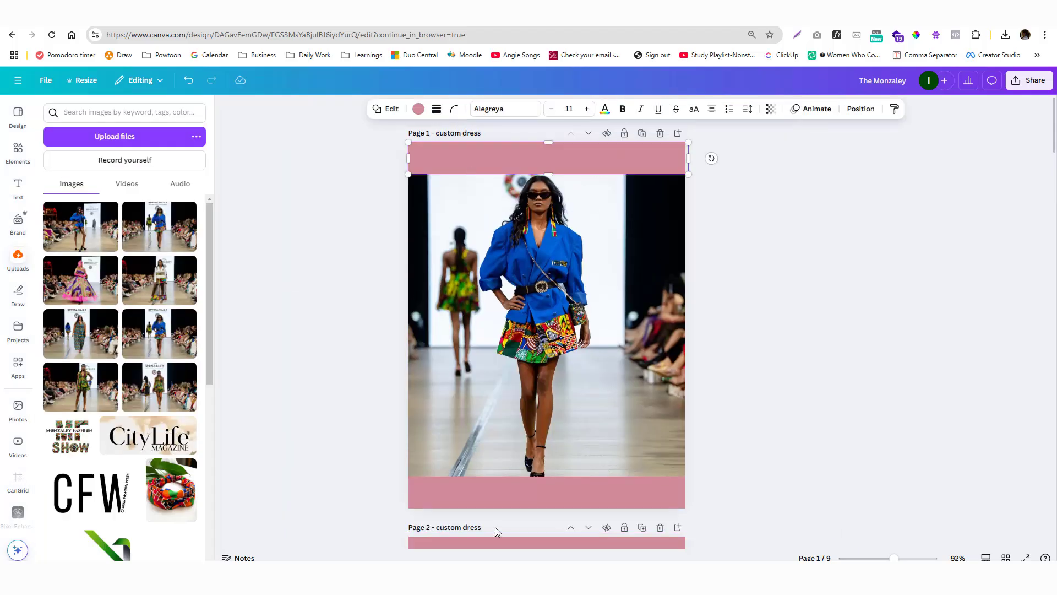
shift+click(504, 487)
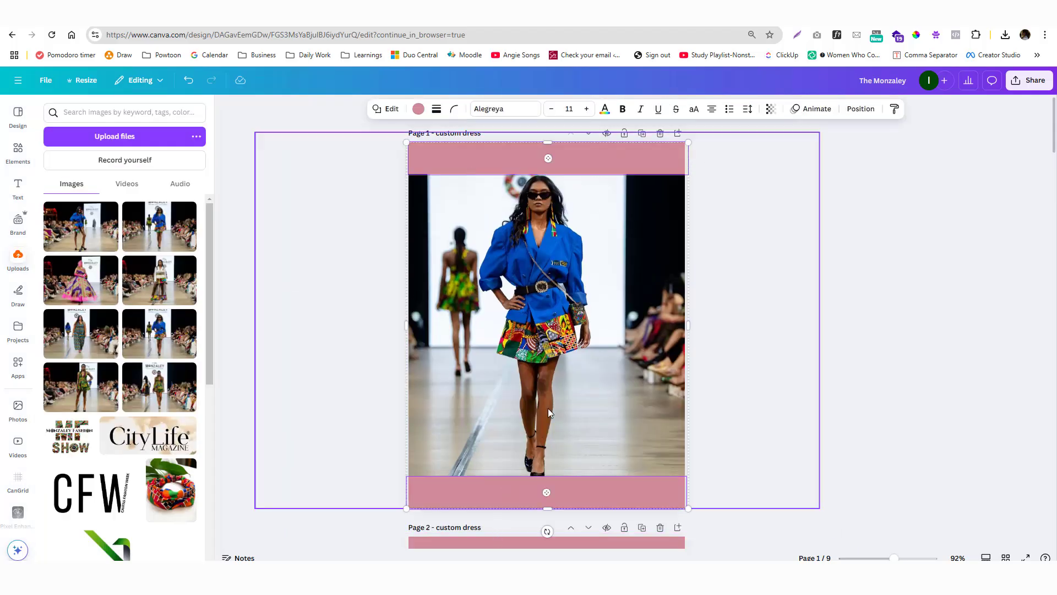
click(771, 110)
drag(793, 150, 689, 152)
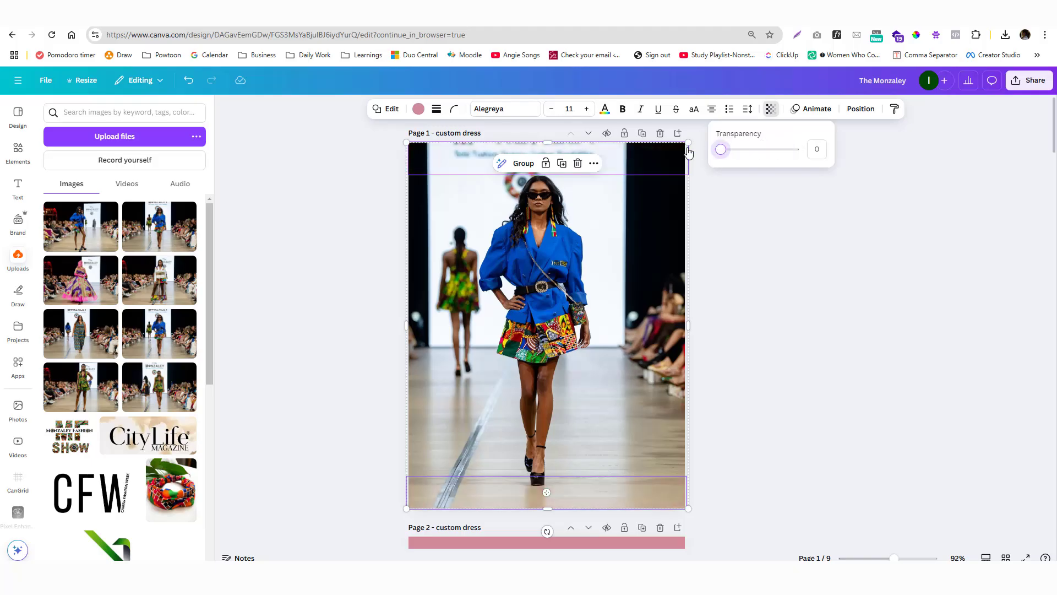
click(783, 244)
click(936, 213)
Set the transparency of both pink bars on page 2 to 0 so the full posing photo shows
scroll(835, 279, down, 2)
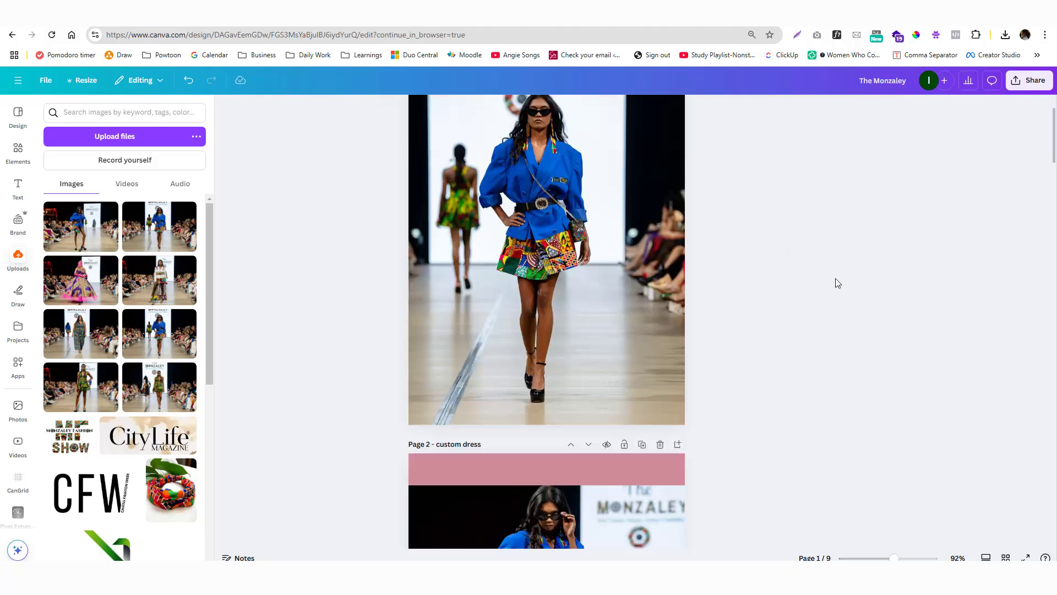
scroll(837, 282, down, 3)
click(646, 267)
scroll(759, 282, down, 4)
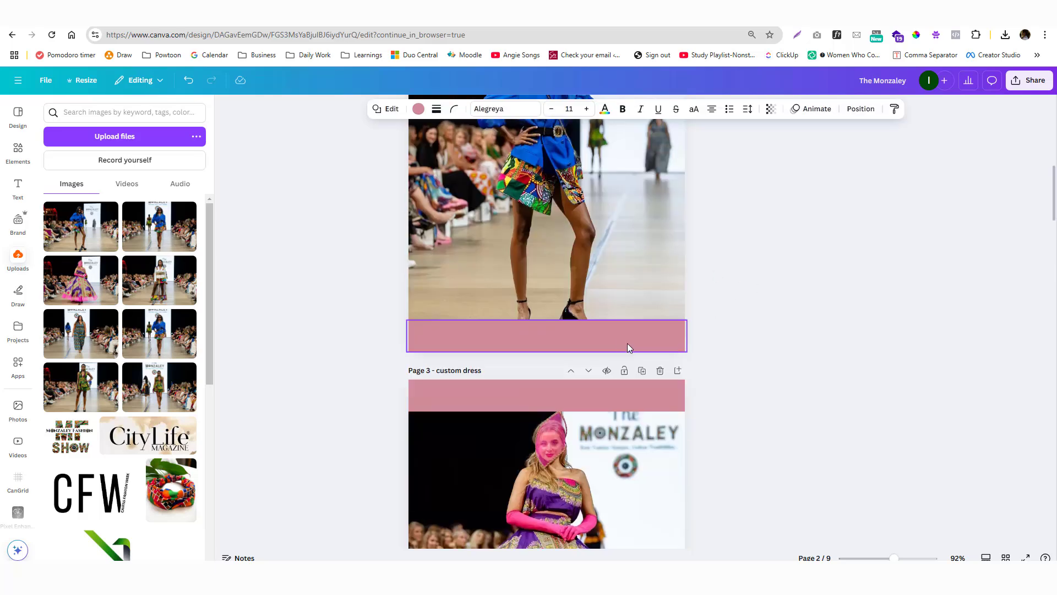
click(632, 337)
click(770, 110)
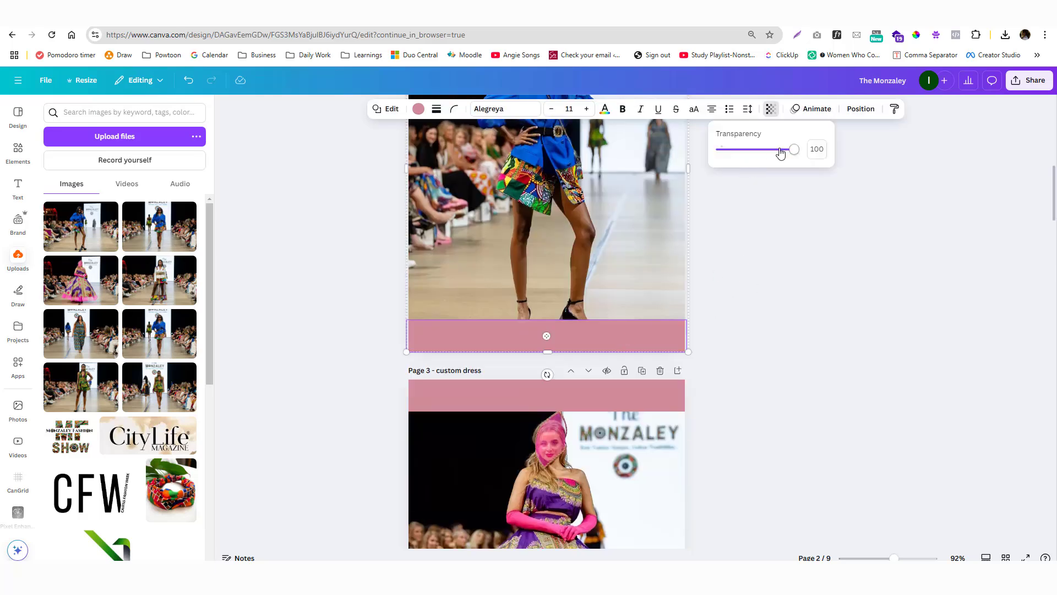
drag(781, 153, 716, 149)
click(783, 283)
click(783, 283)
scroll(783, 283, up, 10)
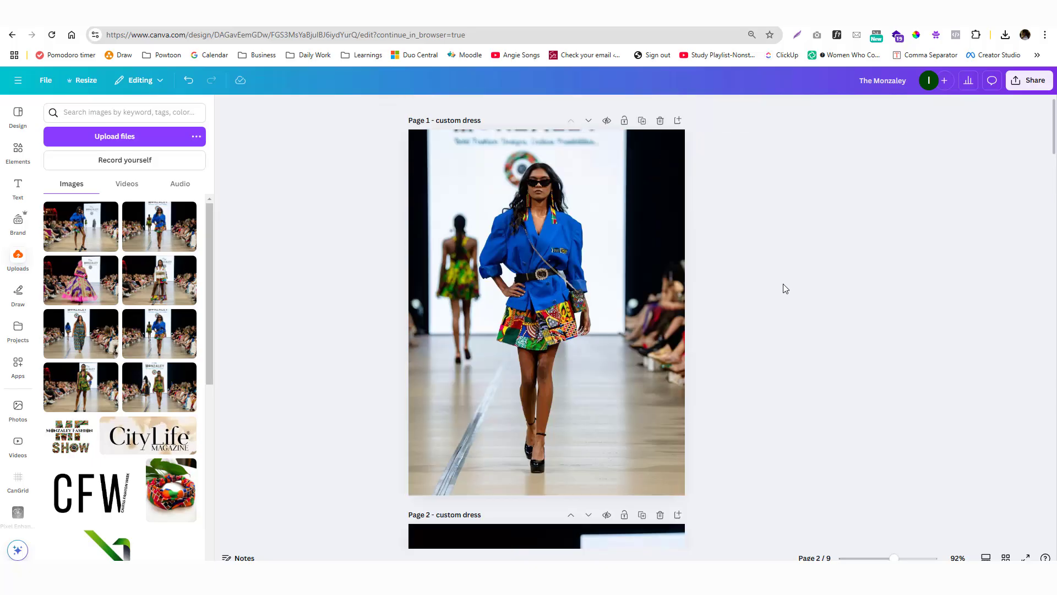
Download only page 1, the blazer runway photo, as a PNG at size 1
scroll(783, 283, up, 1)
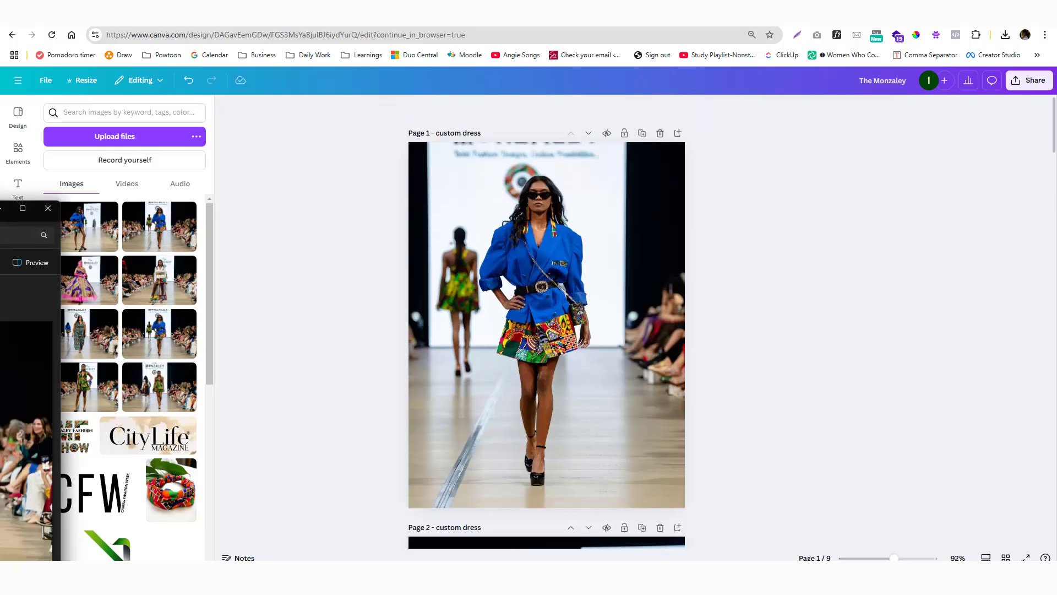
click(644, 307)
click(897, 272)
click(1035, 80)
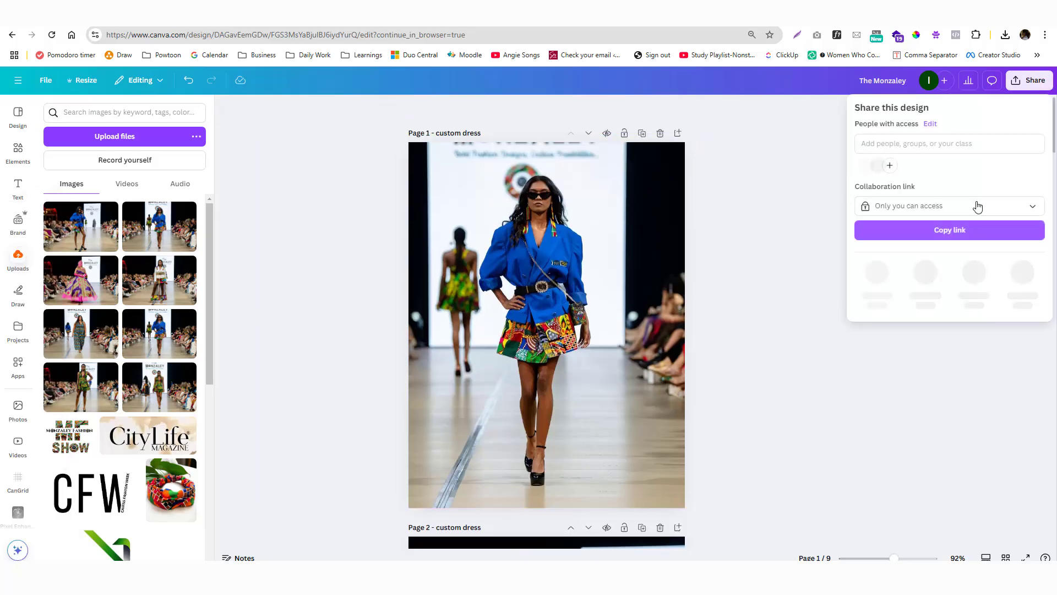
click(878, 272)
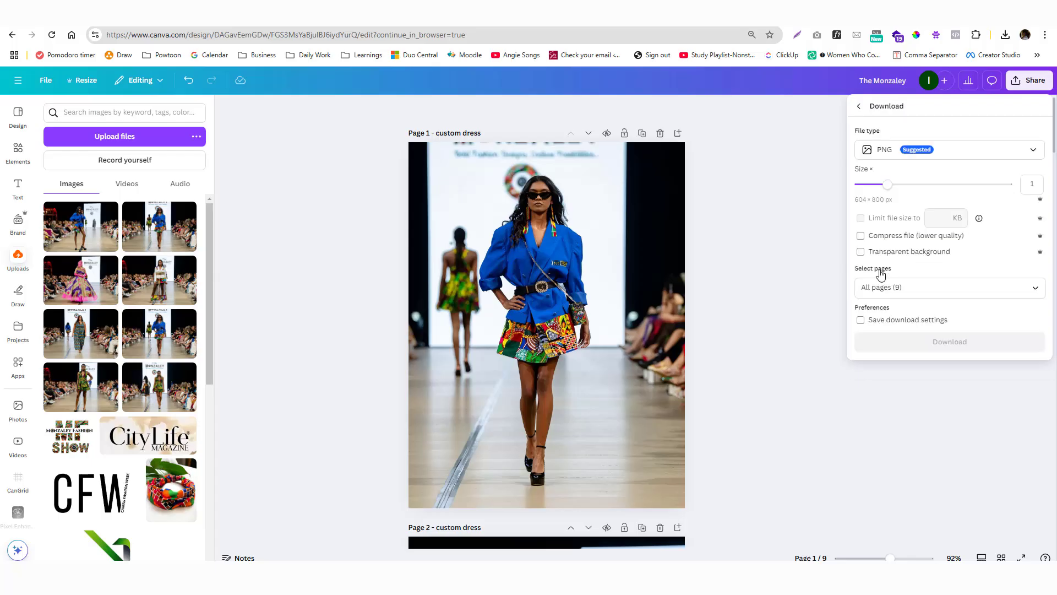
click(1033, 290)
click(1003, 318)
click(979, 366)
click(958, 443)
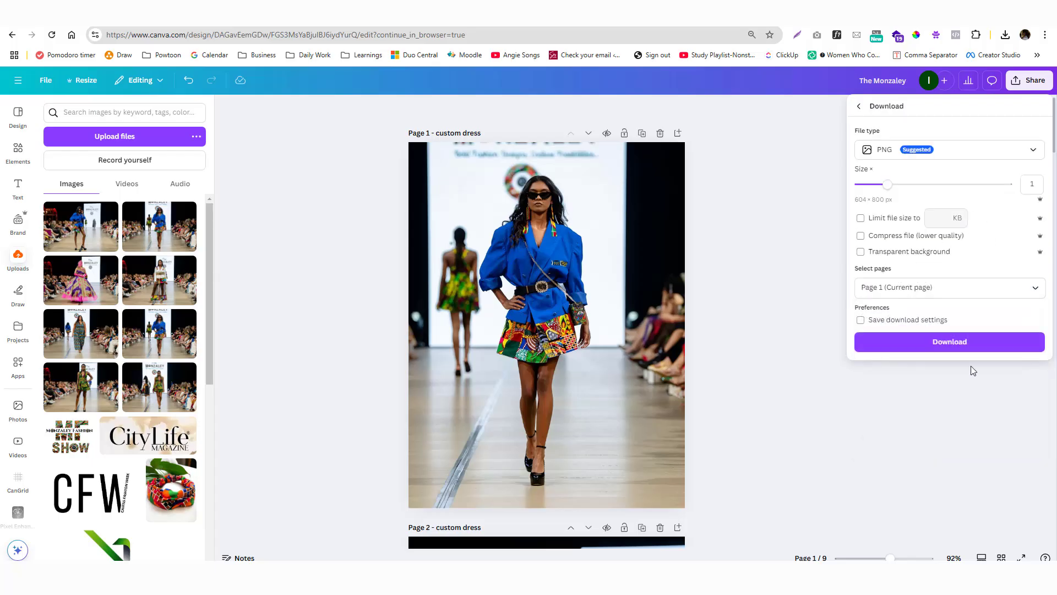
click(969, 344)
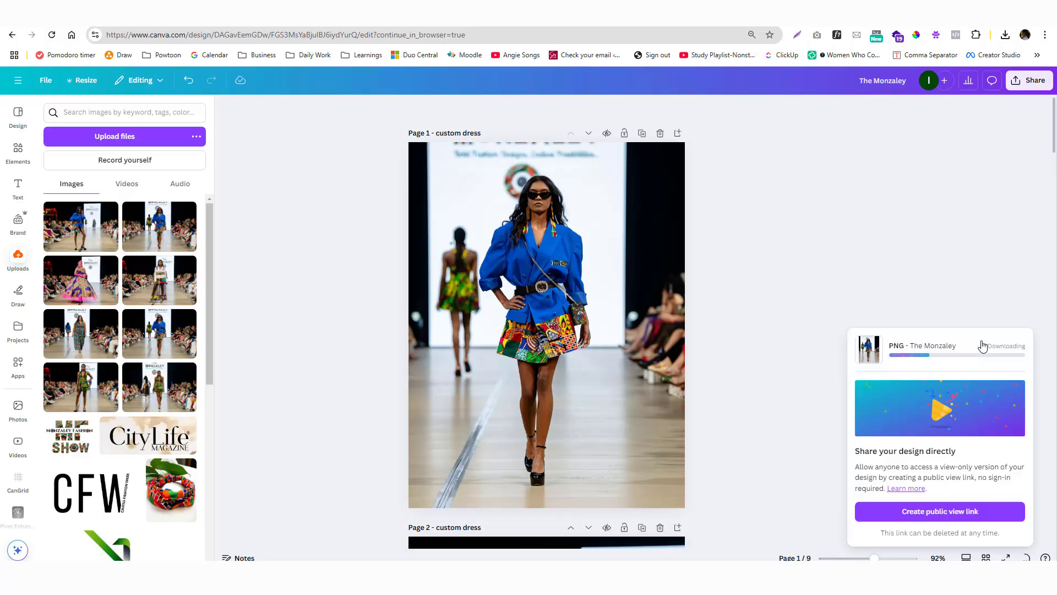
Download only page 2, the posing photo, as a PNG at size 1
click(1027, 81)
click(868, 285)
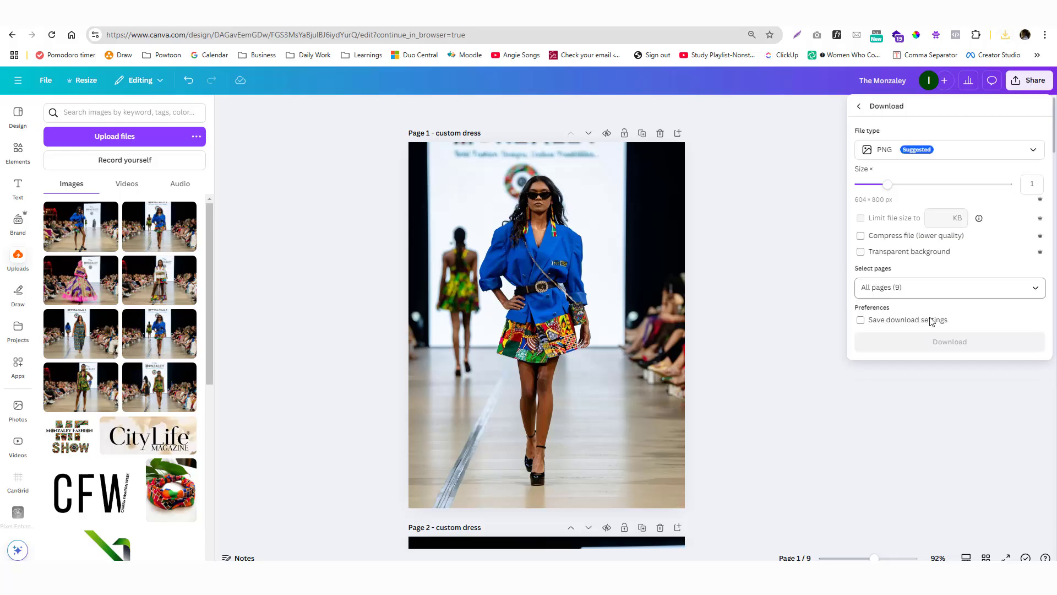
click(945, 288)
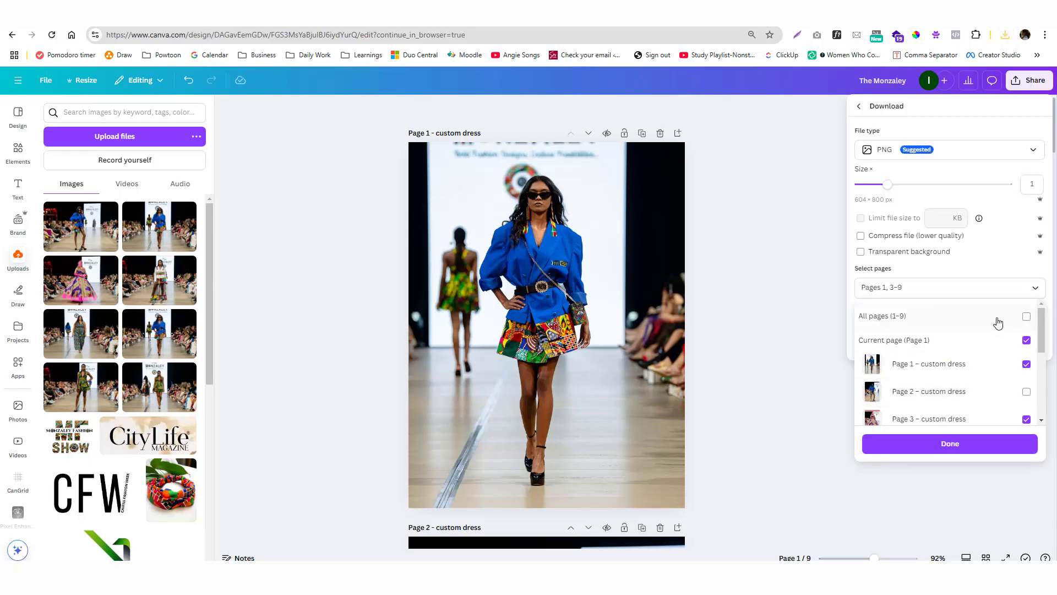
click(998, 317)
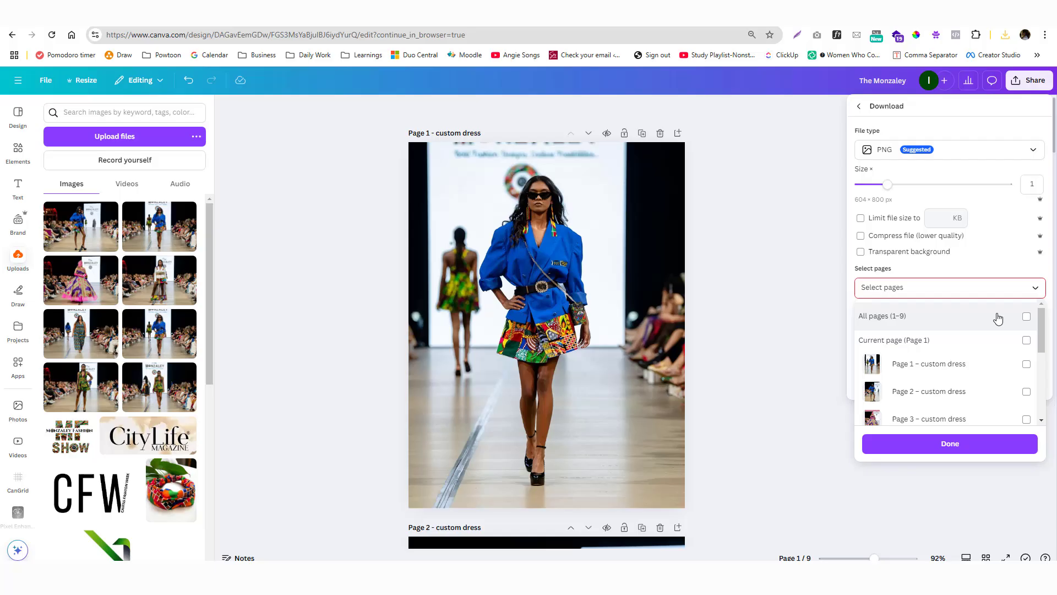
click(979, 411)
click(979, 410)
click(976, 400)
click(972, 448)
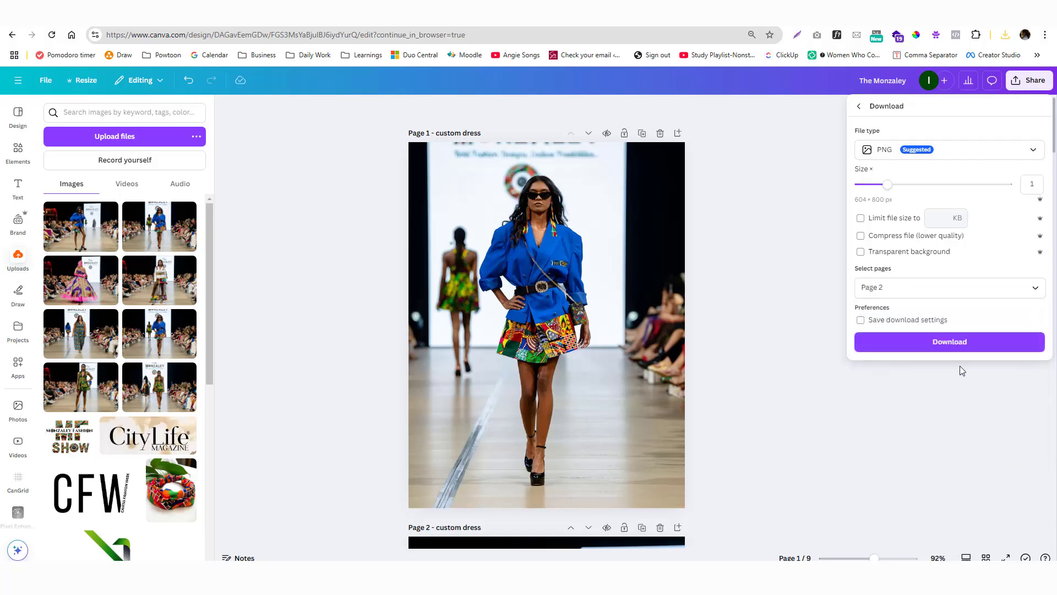
click(958, 342)
Switch to the Shopify store preview, open its home page and examine the Featured Custom Design Archive products
click(415, 35)
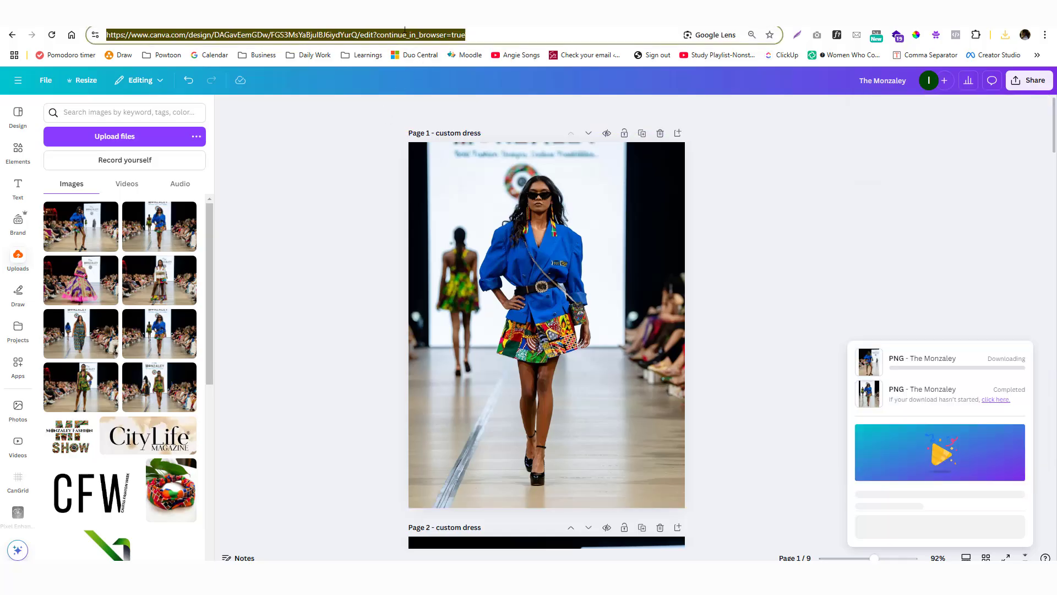
click(408, 24)
click(433, 18)
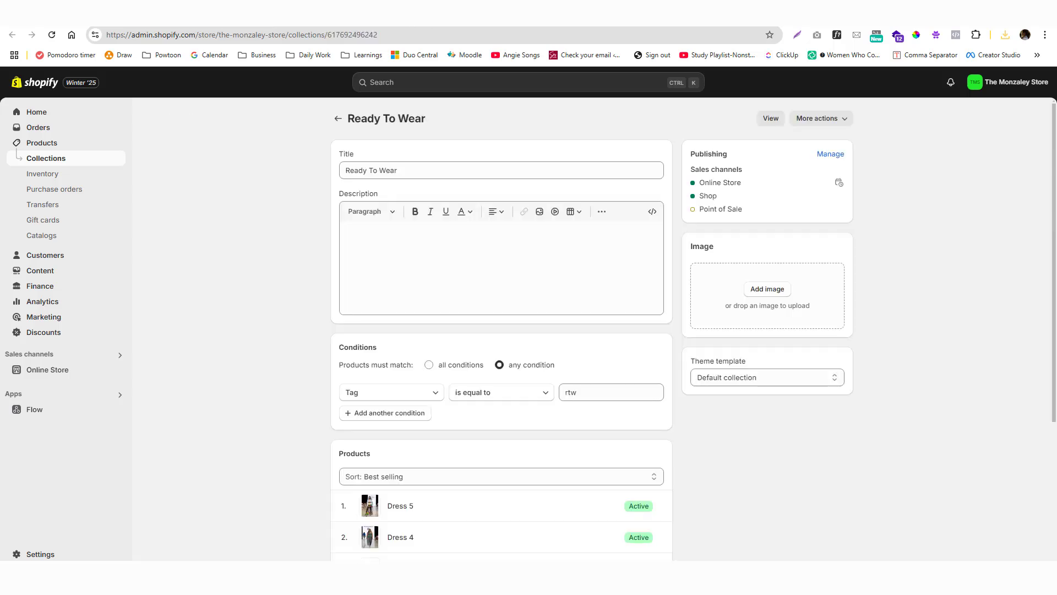
key(ctrl+Tab)
key(ctrl+Tab)
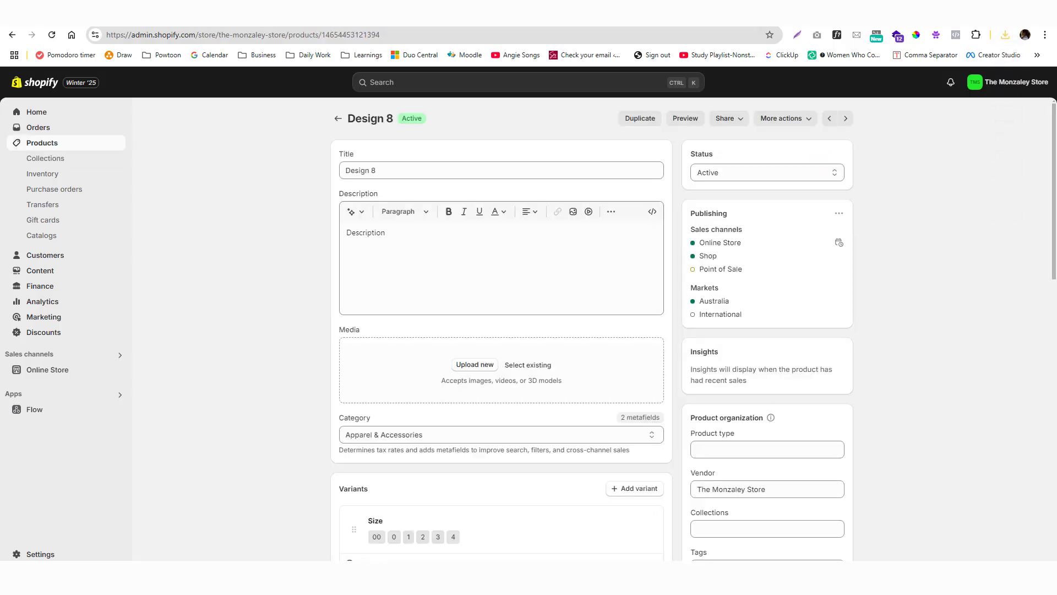
click(277, 139)
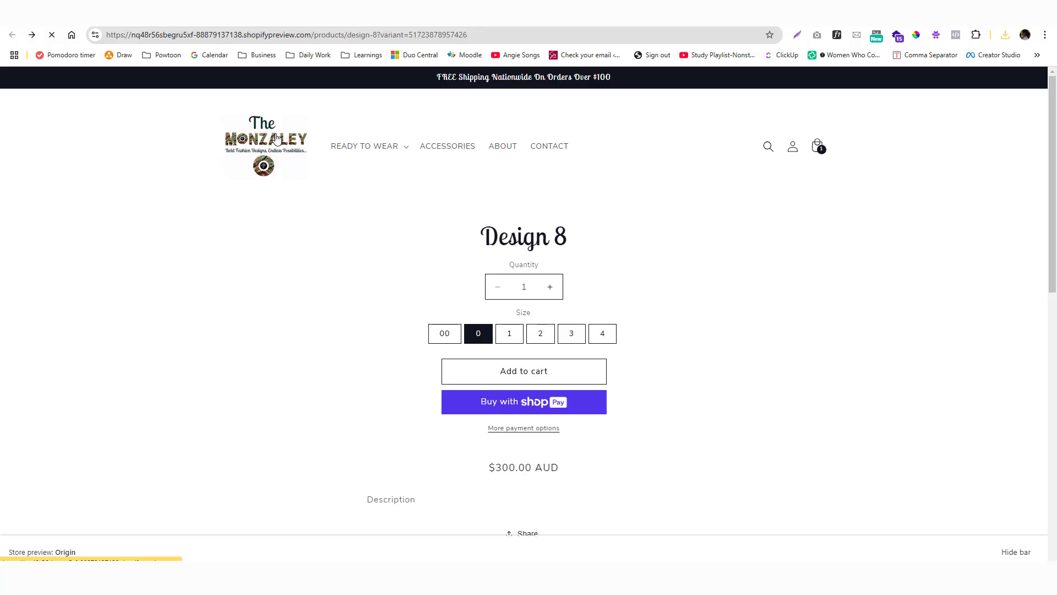
scroll(292, 320, down, 10)
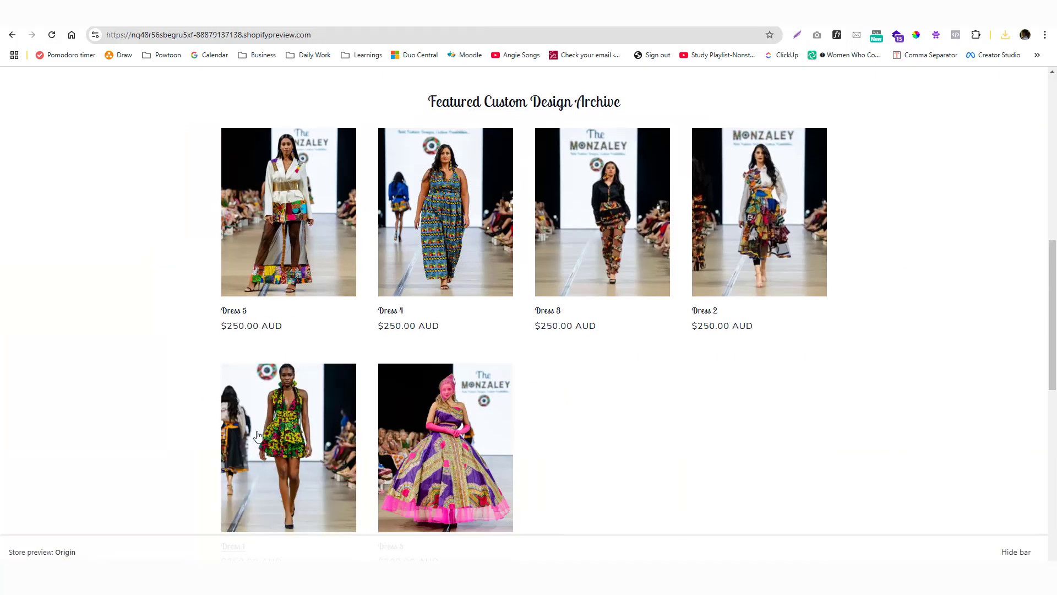
scroll(160, 400, down, 5)
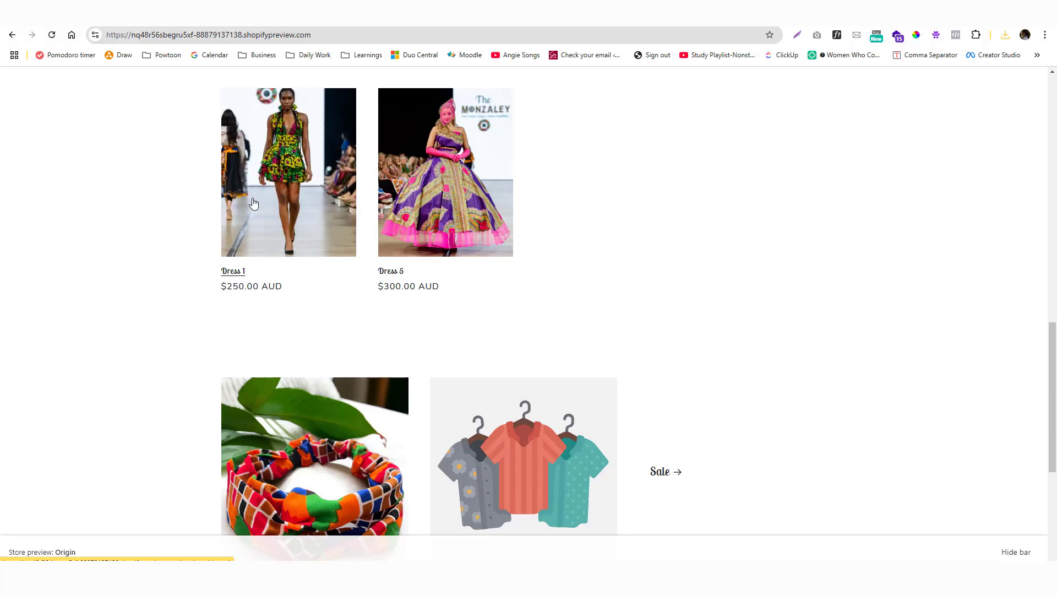
scroll(378, 276, up, 5)
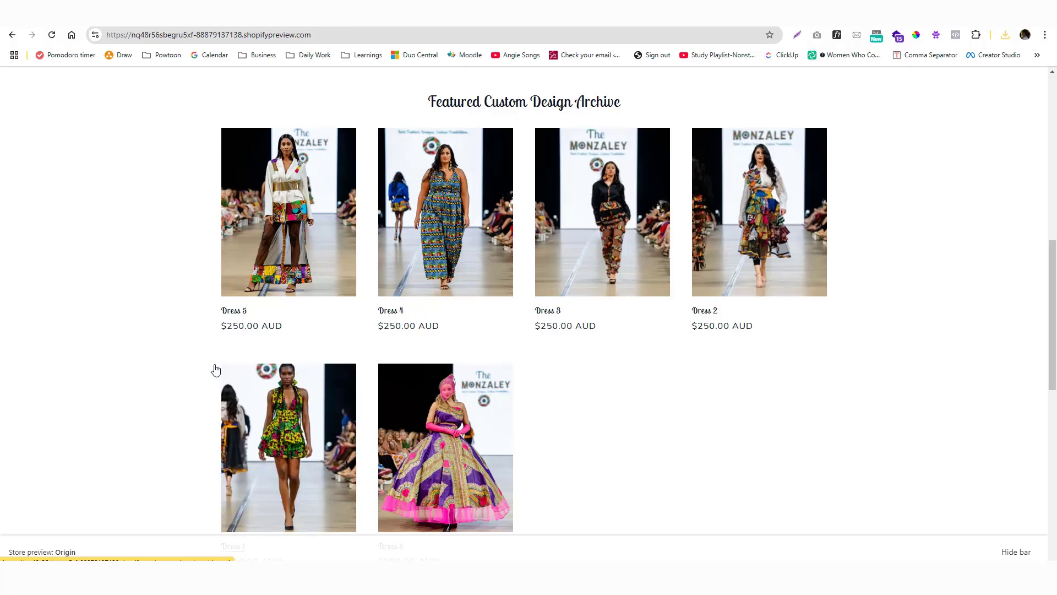
scroll(220, 397, down, 5)
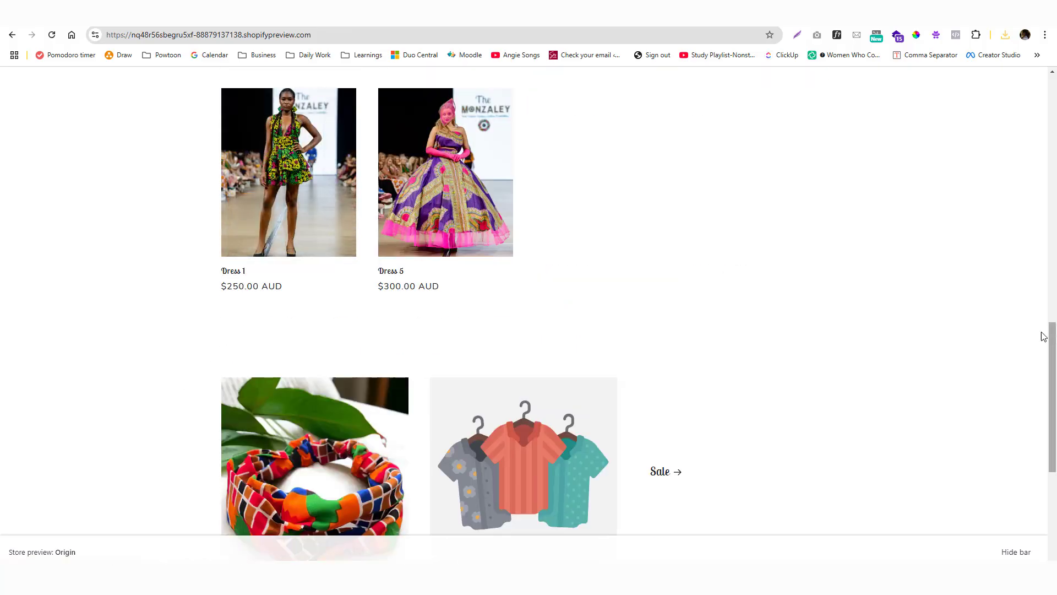
scroll(1046, 336, up, 3)
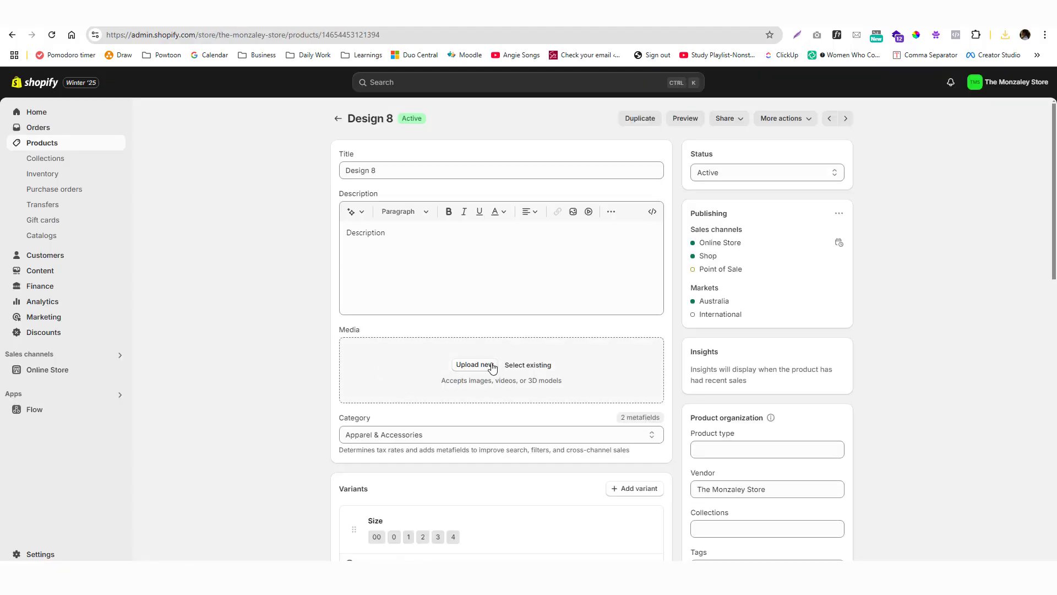
Upload the images custom dress (1) and custom dress (2) from Downloads to the media of product Design 8
click(492, 368)
click(308, 114)
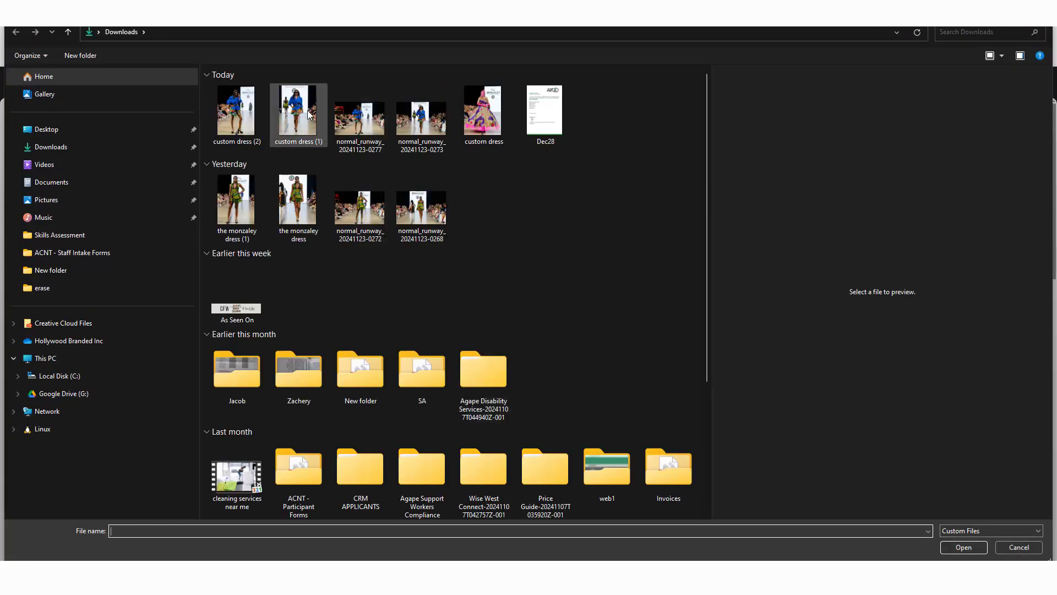
ctrl+click(258, 124)
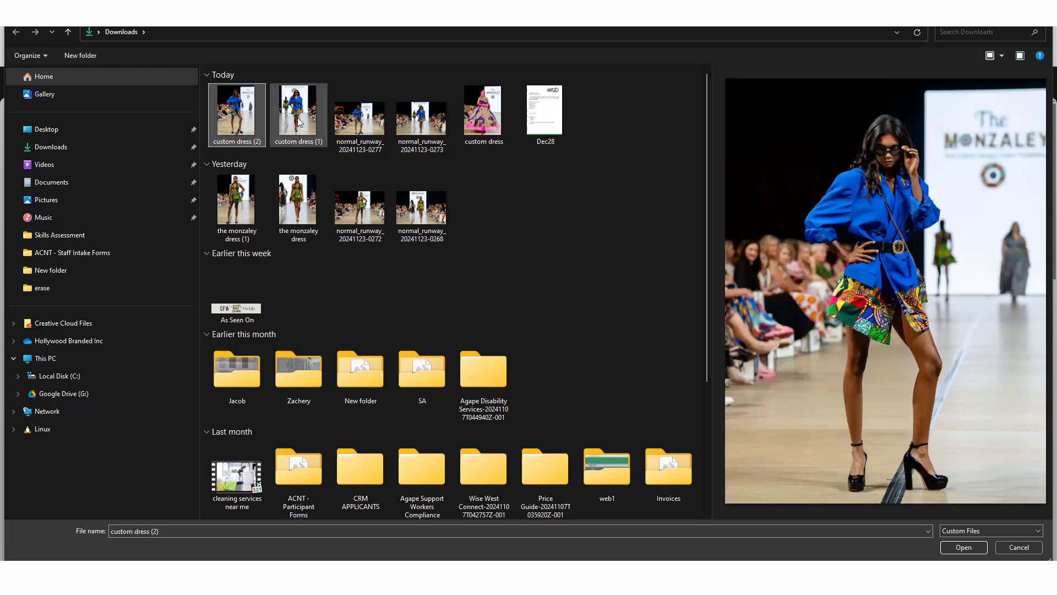
click(962, 547)
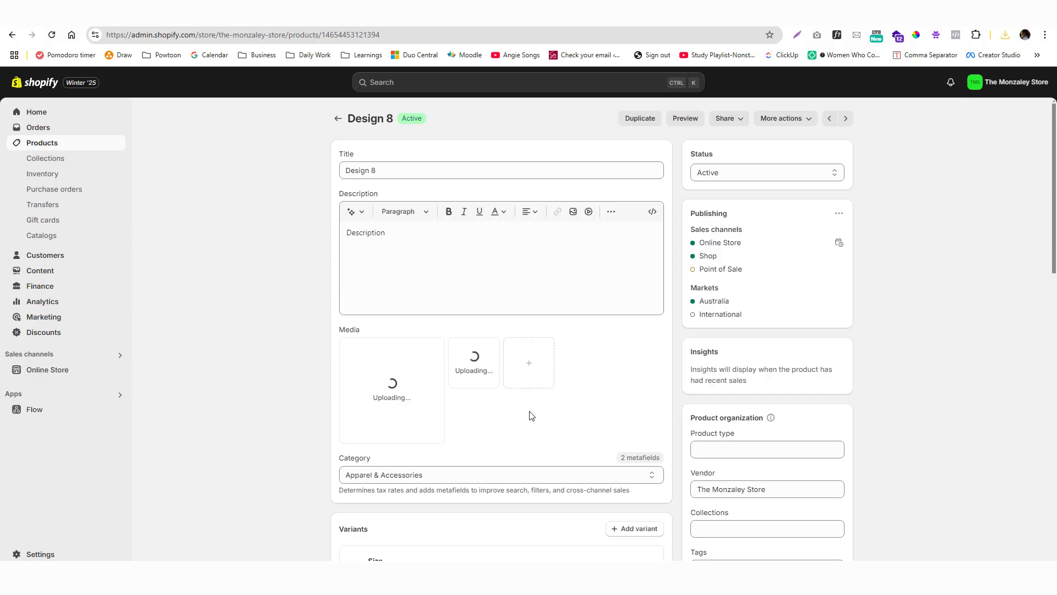
Check the storefront's Featured Custom Design Archive for which products it lists after the image upload
scroll(531, 415, down, 5)
scroll(530, 411, up, 5)
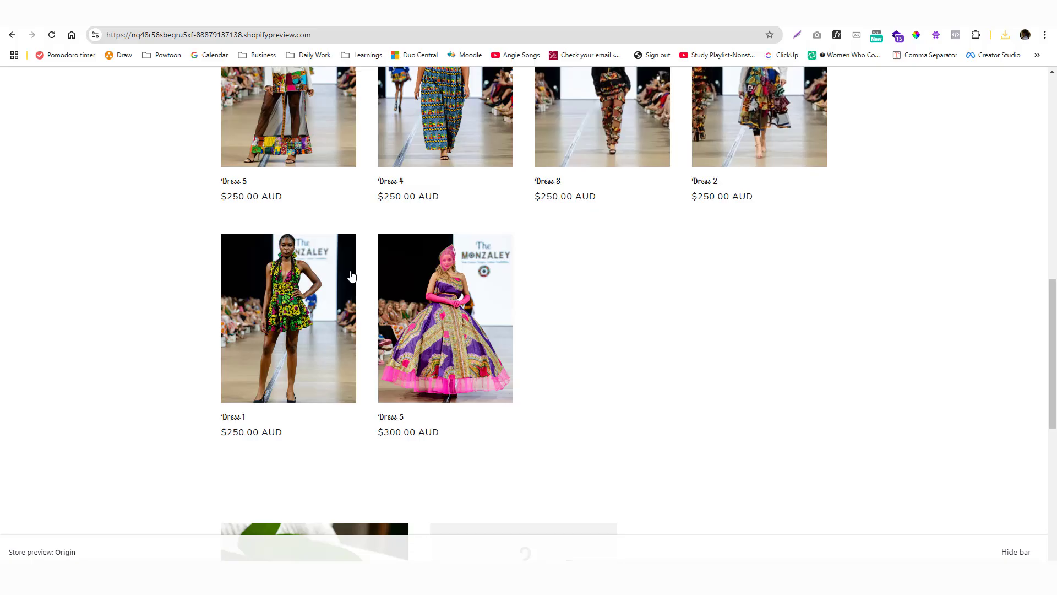
scroll(396, 281, up, 5)
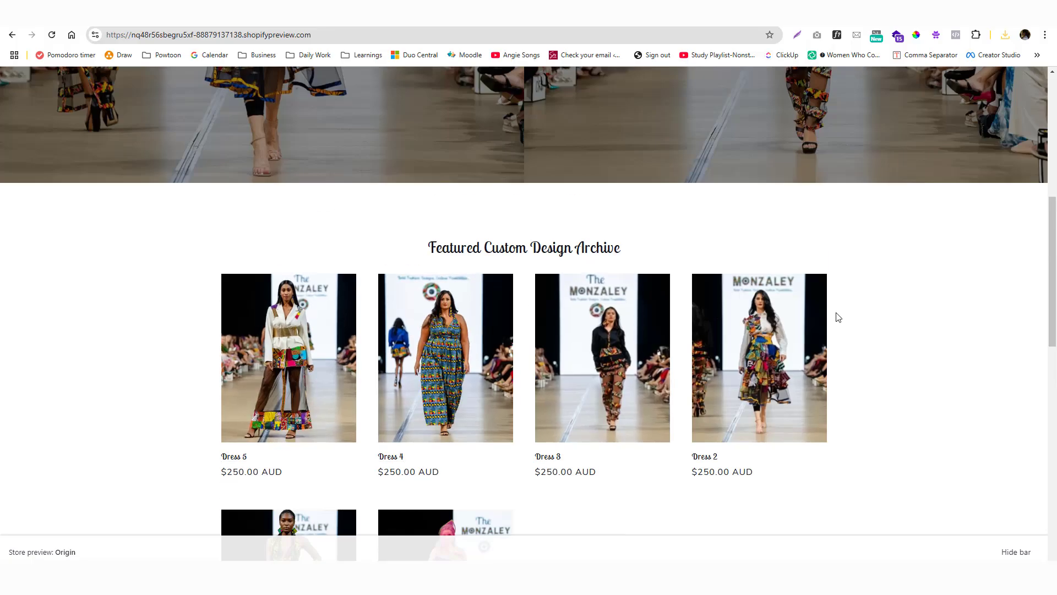
scroll(578, 389, down, 5)
scroll(650, 385, up, 5)
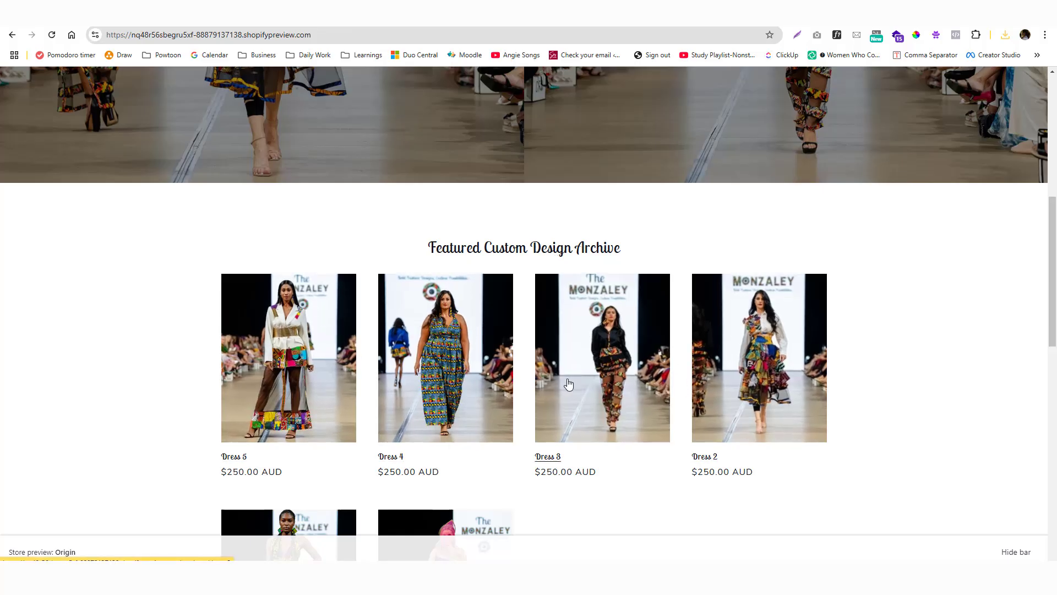
scroll(569, 384, down, 5)
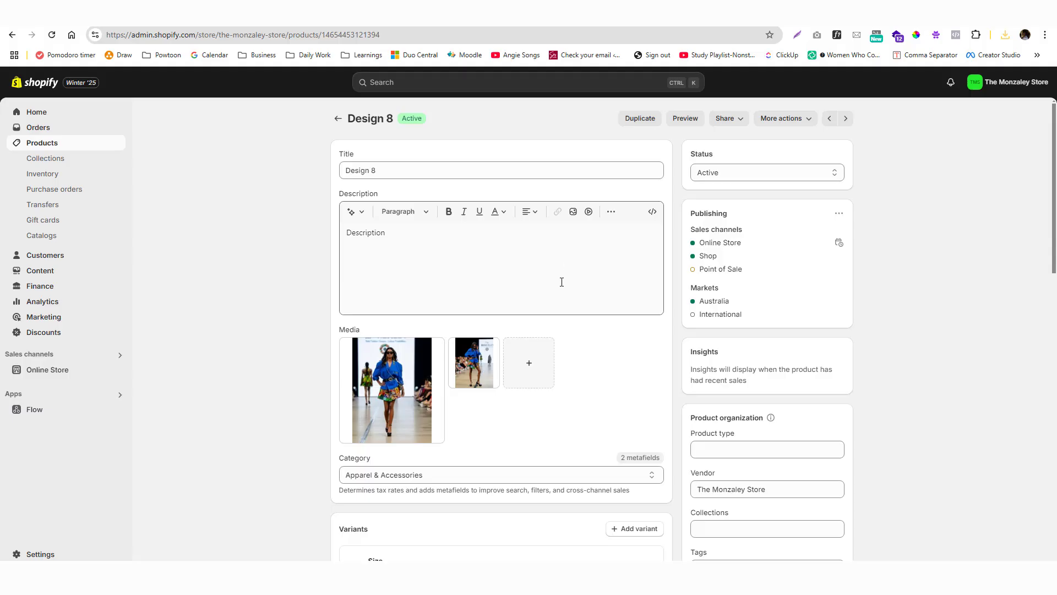
Open the Custom Design collection in a separate browser tab and review its tag condition and product list
right_click(60, 159)
click(86, 173)
click(325, 15)
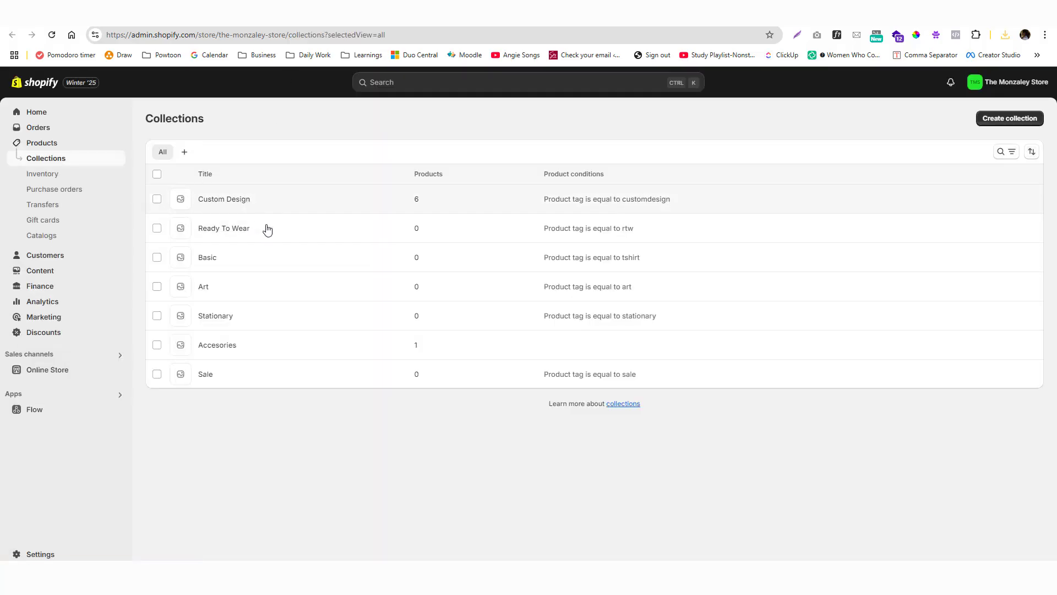
click(215, 203)
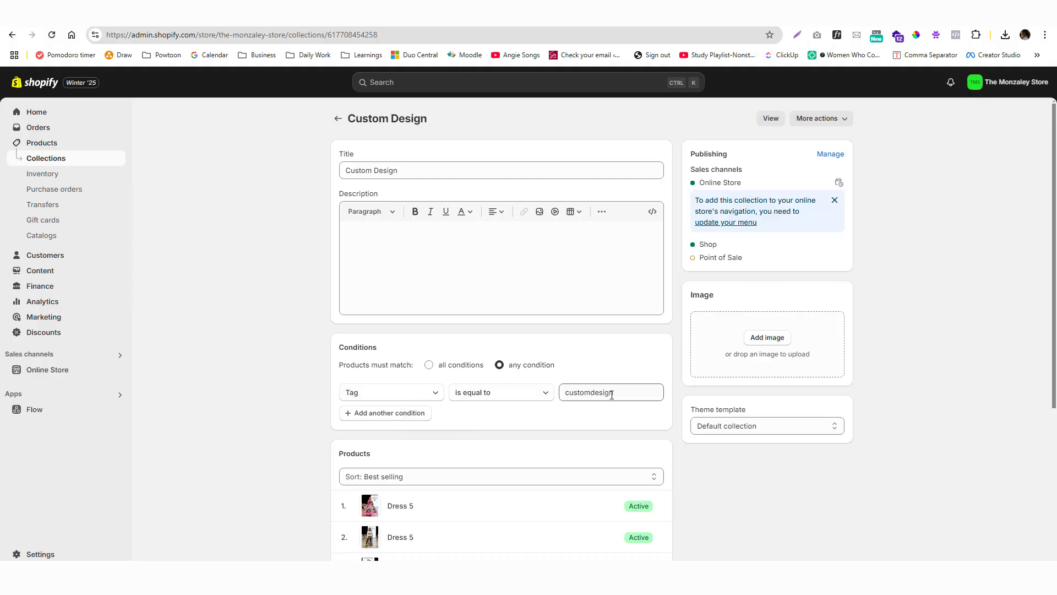
scroll(349, 299, down, 4)
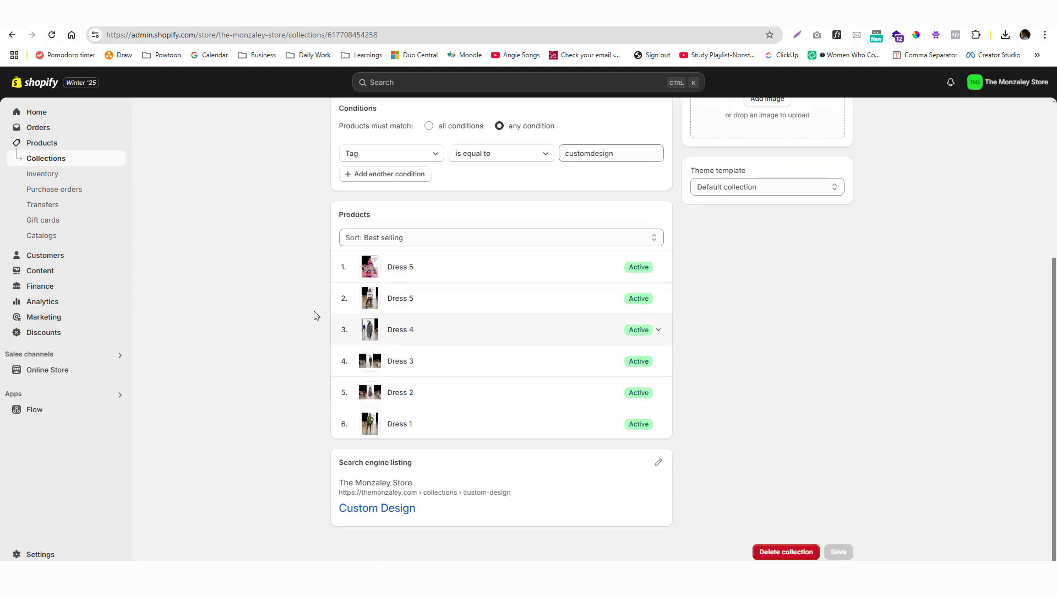
scroll(401, 332, up, 4)
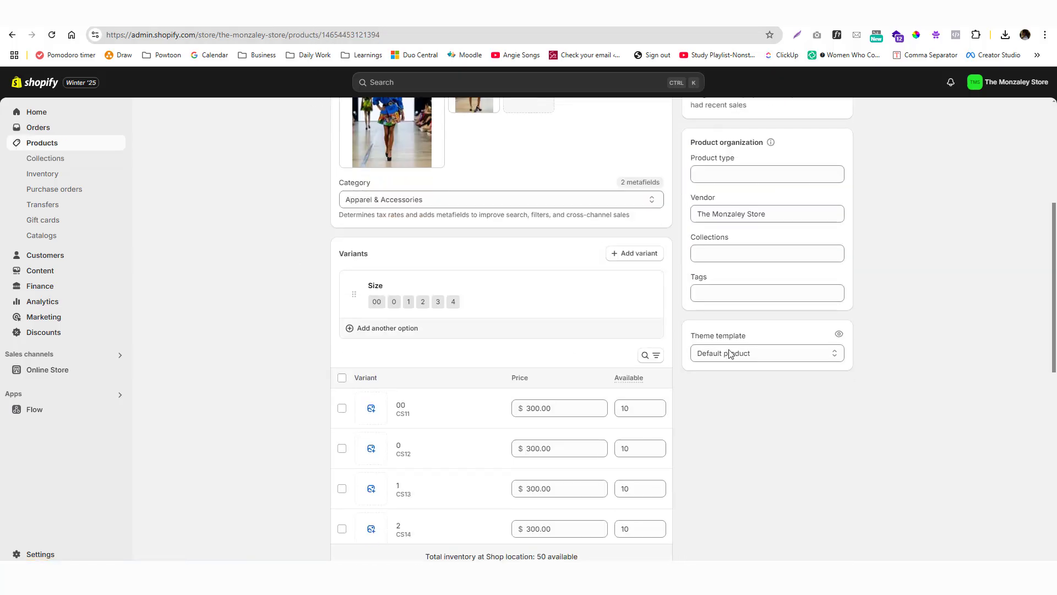
Add the existing tag customdesign to product Design 8 and save the product
click(737, 292)
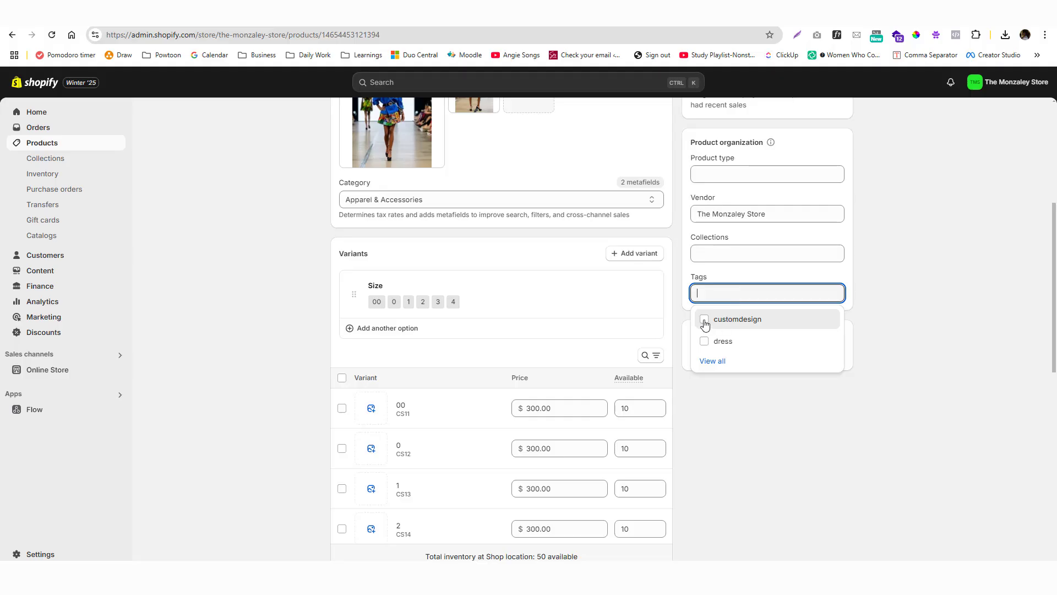
click(738, 320)
click(922, 369)
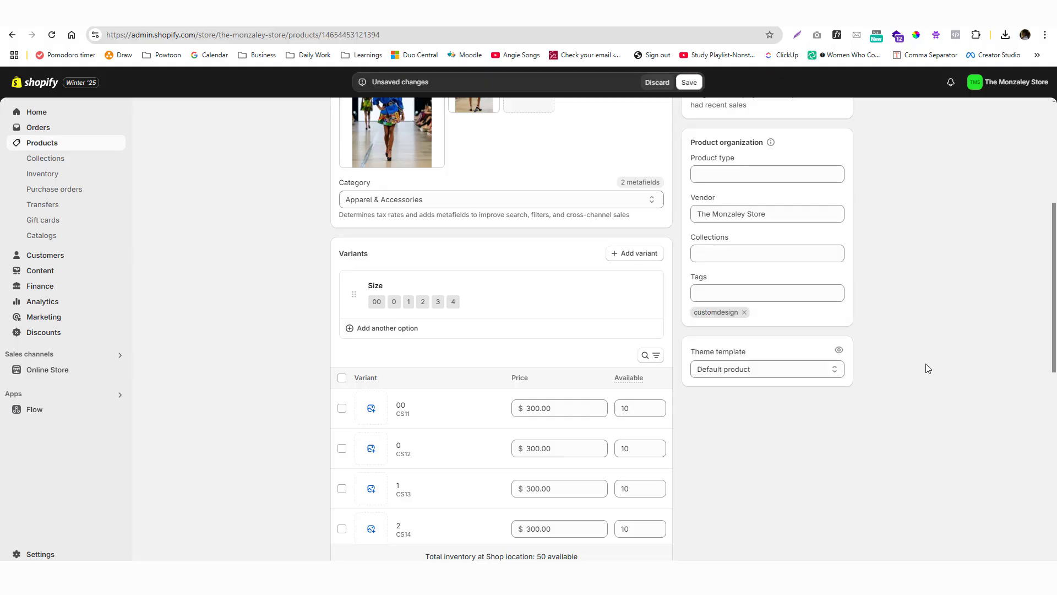
click(686, 82)
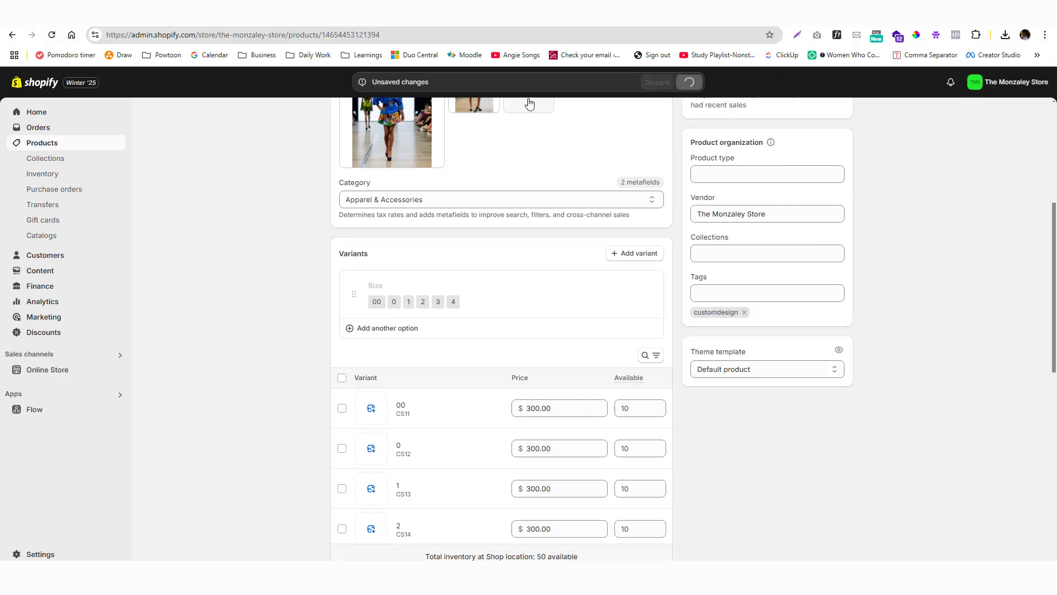
Reload the product page of Design 8 and check which collections it is assigned to
click(406, 34)
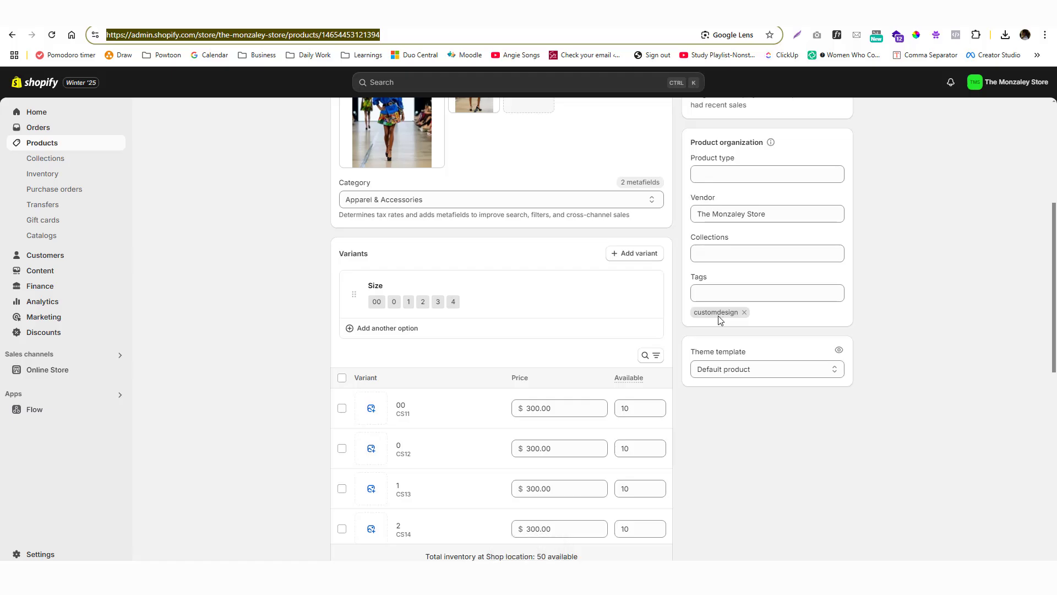
click(395, 58)
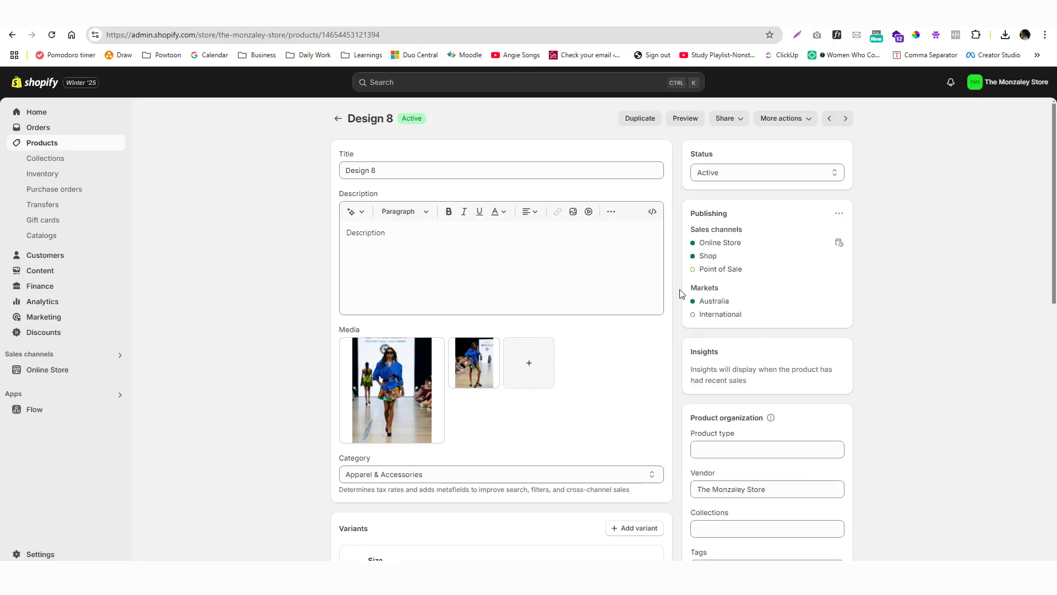
scroll(683, 297, down, 5)
click(727, 252)
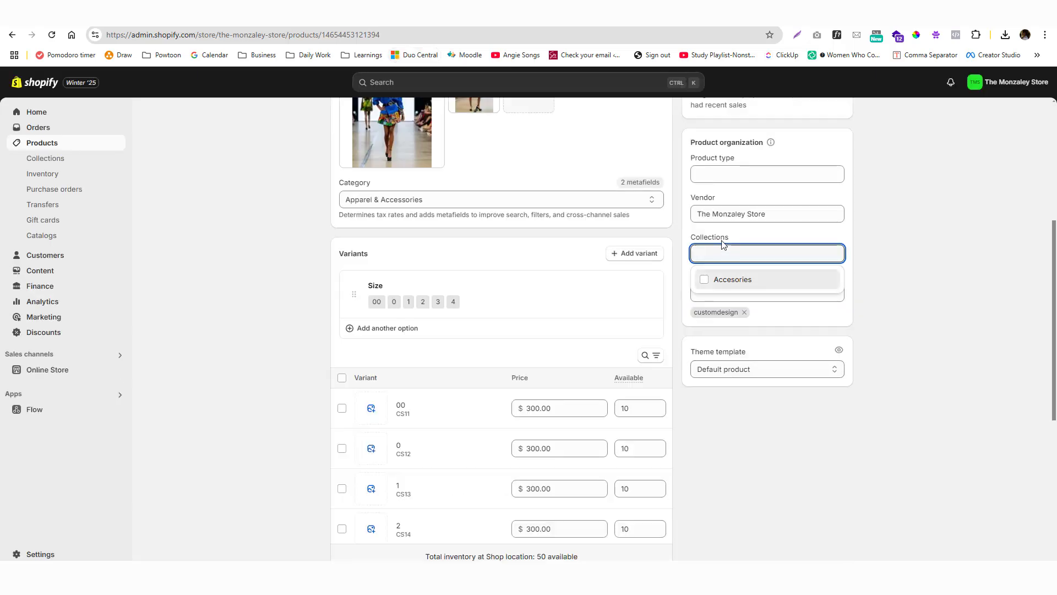
scroll(406, 231, up, 5)
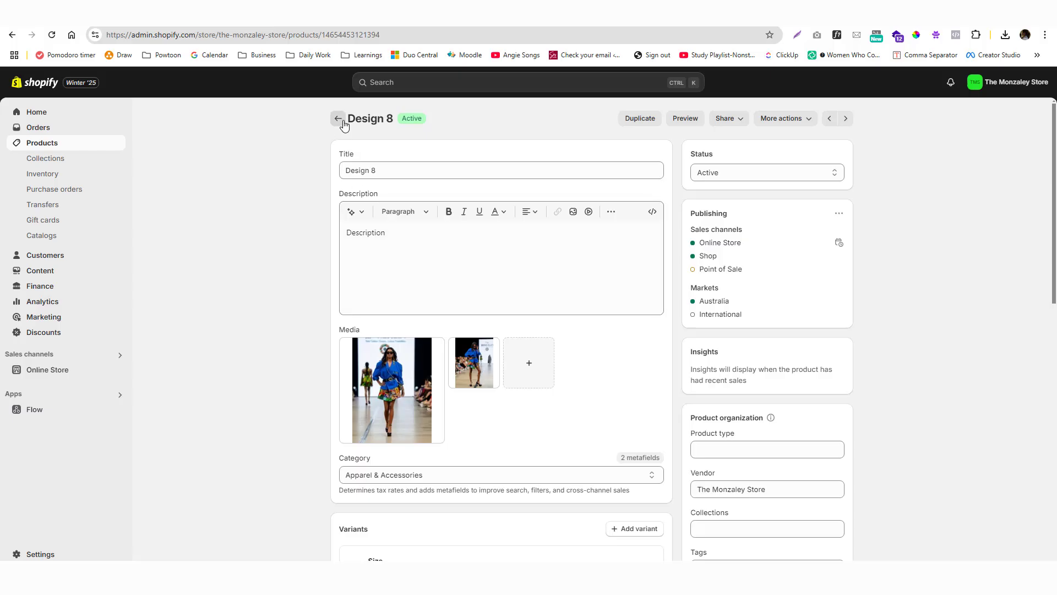
click(344, 126)
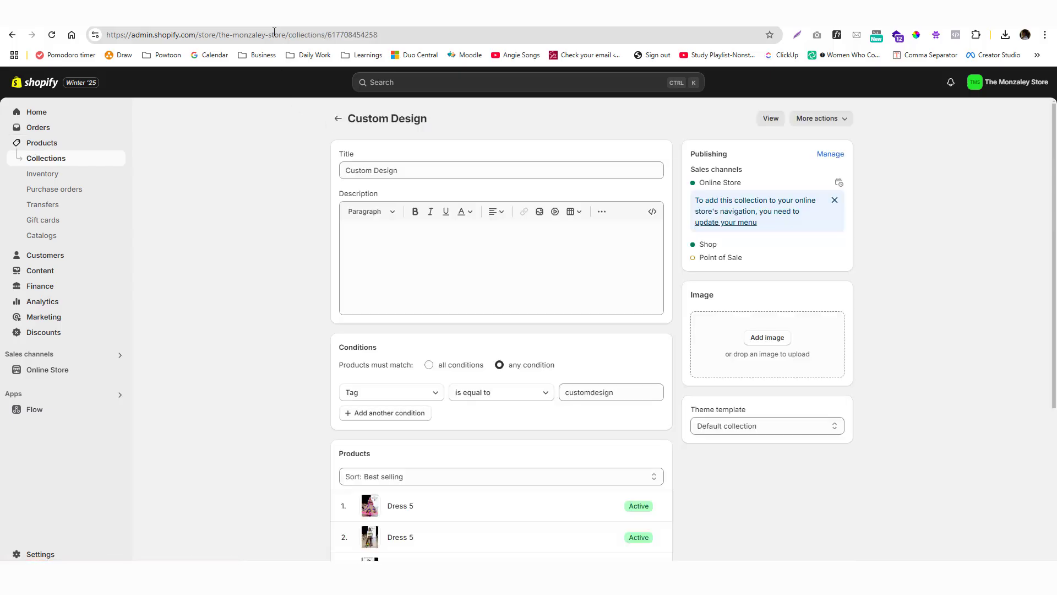
Reload the Custom Design collection page and check its product list for Design 8
click(273, 35)
key(Return)
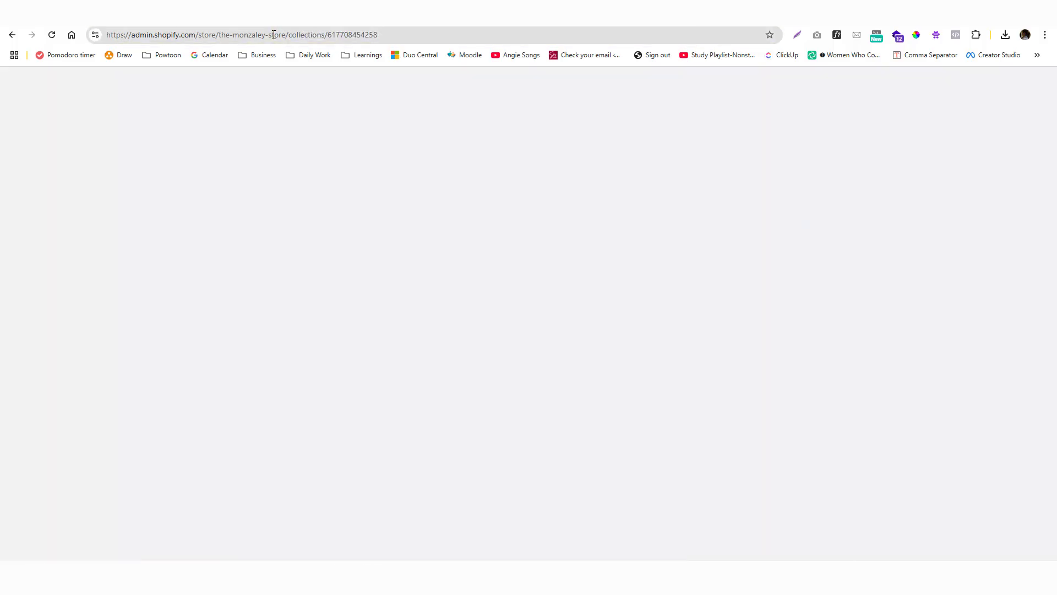
scroll(278, 203, down, 4)
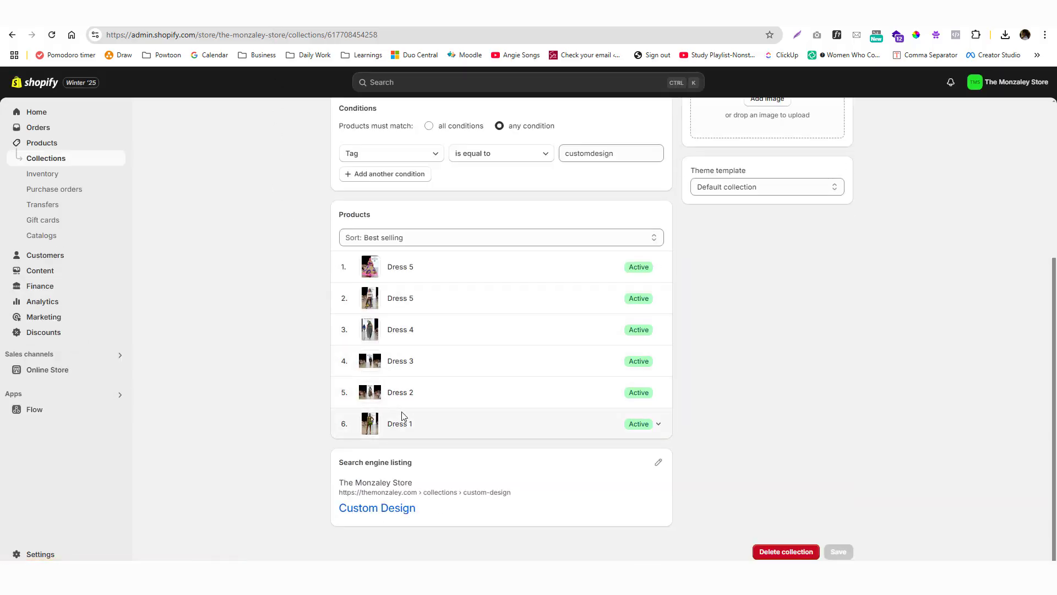
scroll(330, 286, up, 5)
Reopen Design 8 from the product list and check its collection assignment under Product organization
click(42, 143)
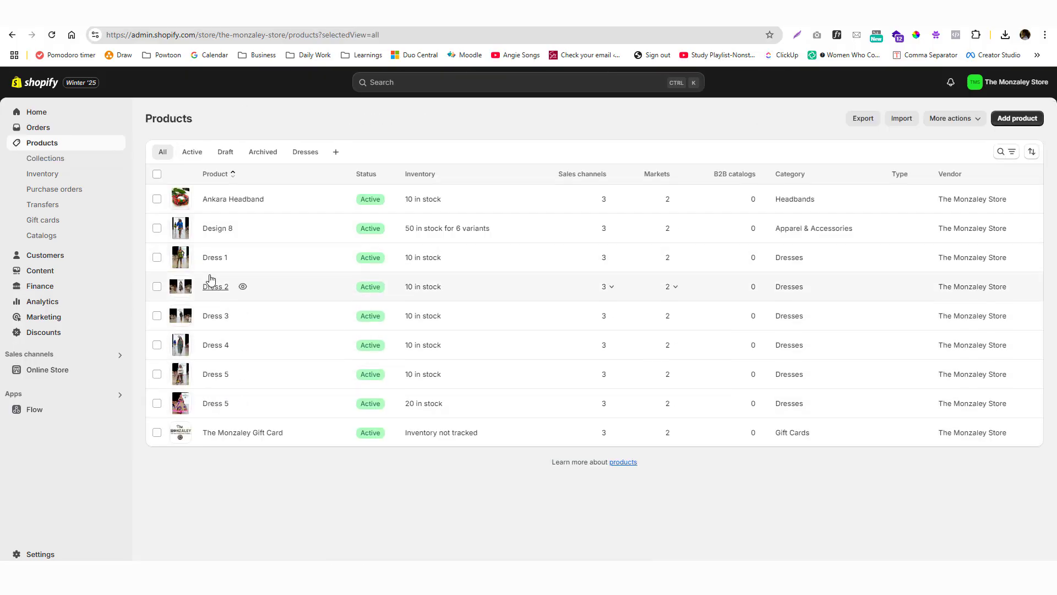
click(210, 229)
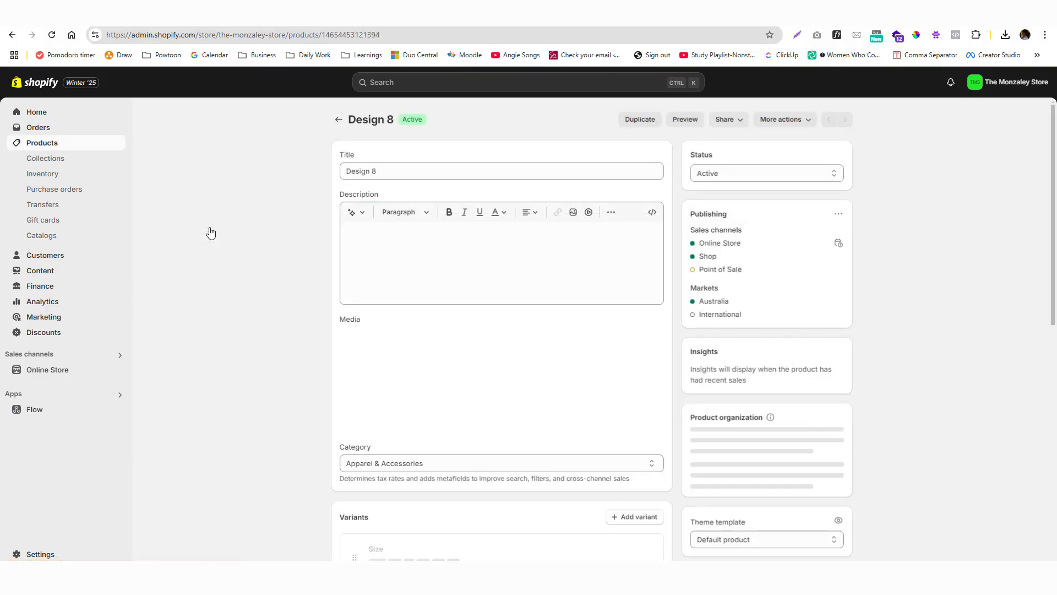
scroll(670, 361, down, 5)
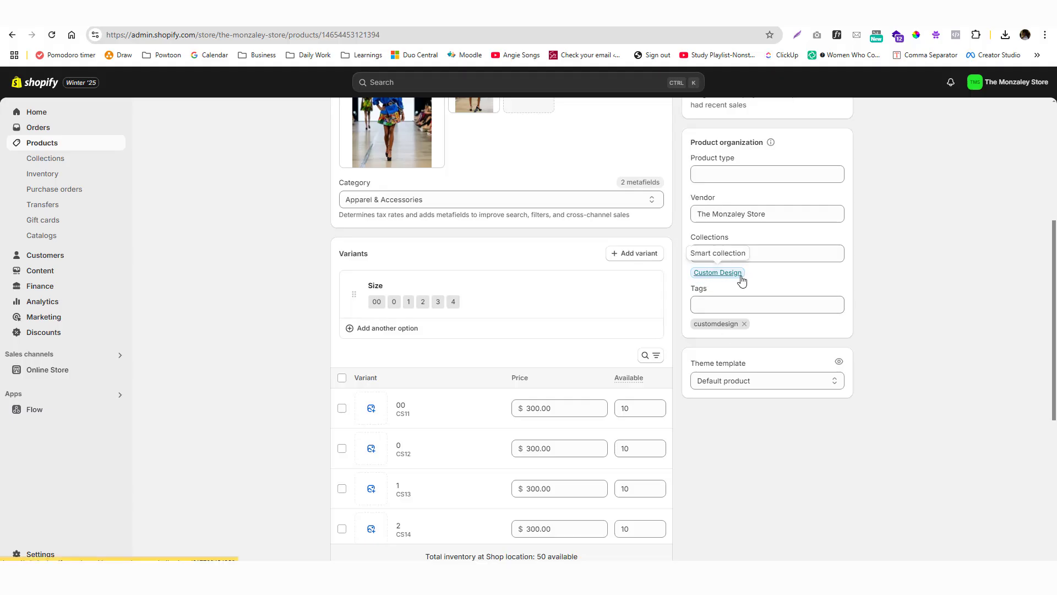
scroll(500, 281, up, 5)
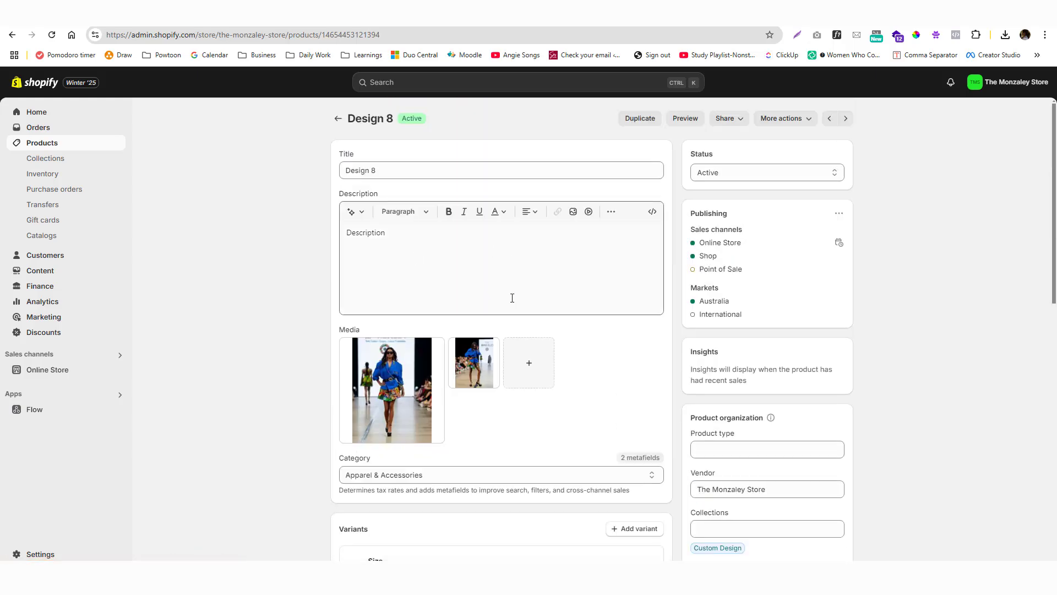
Reload the storefront preview and check the Featured Custom Design Archive for Design 8
click(342, 14)
click(333, 35)
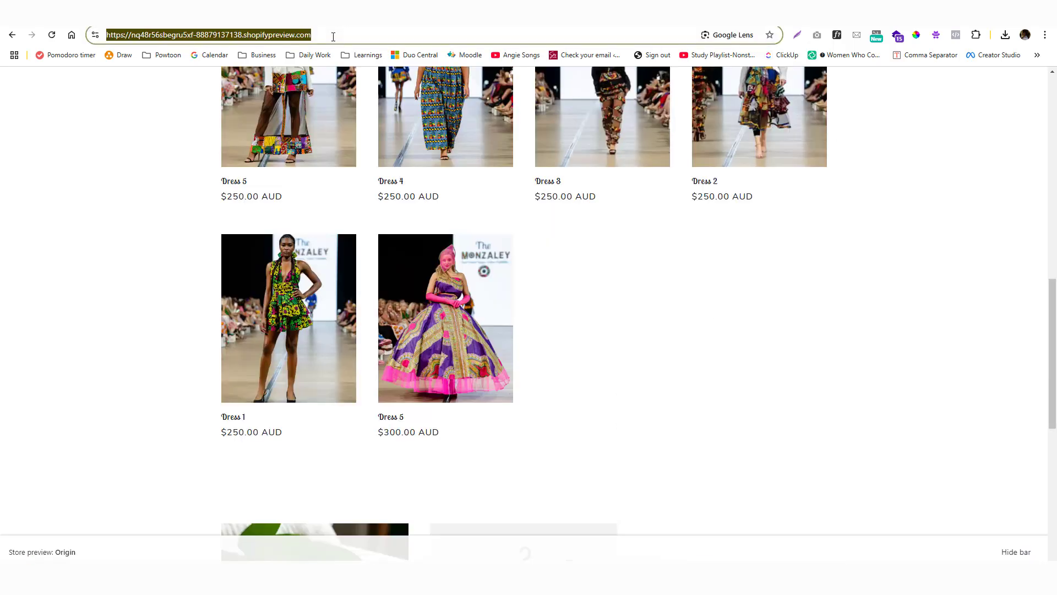
key(Return)
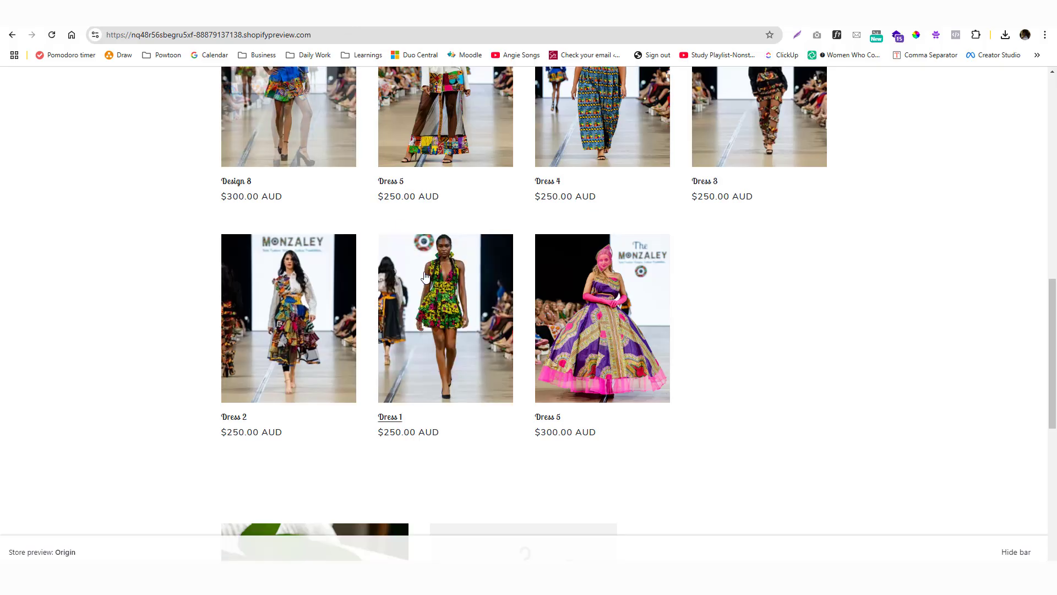
scroll(904, 324, up, 4)
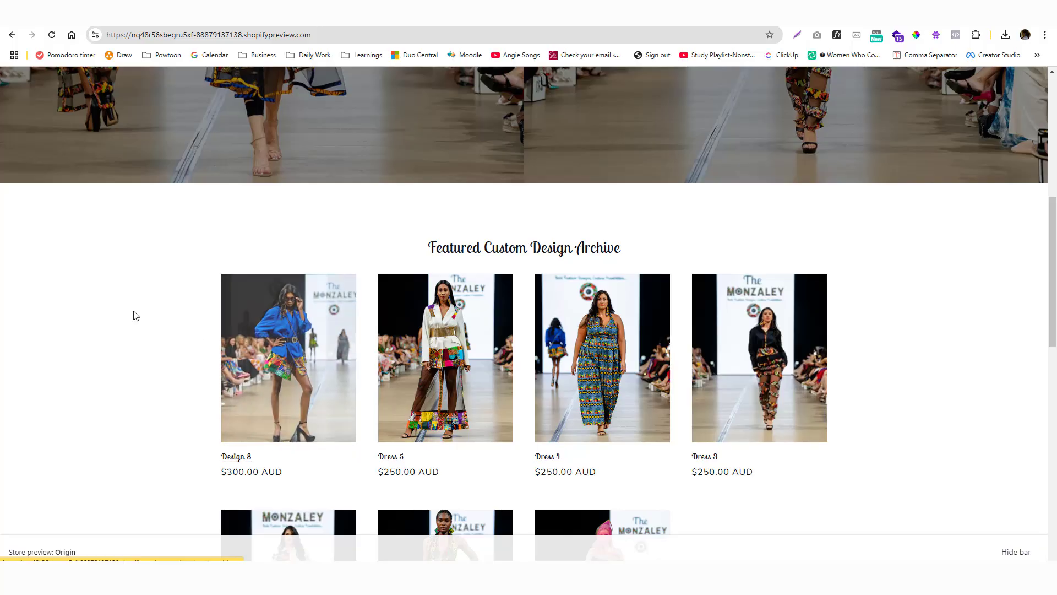
scroll(128, 267, down, 5)
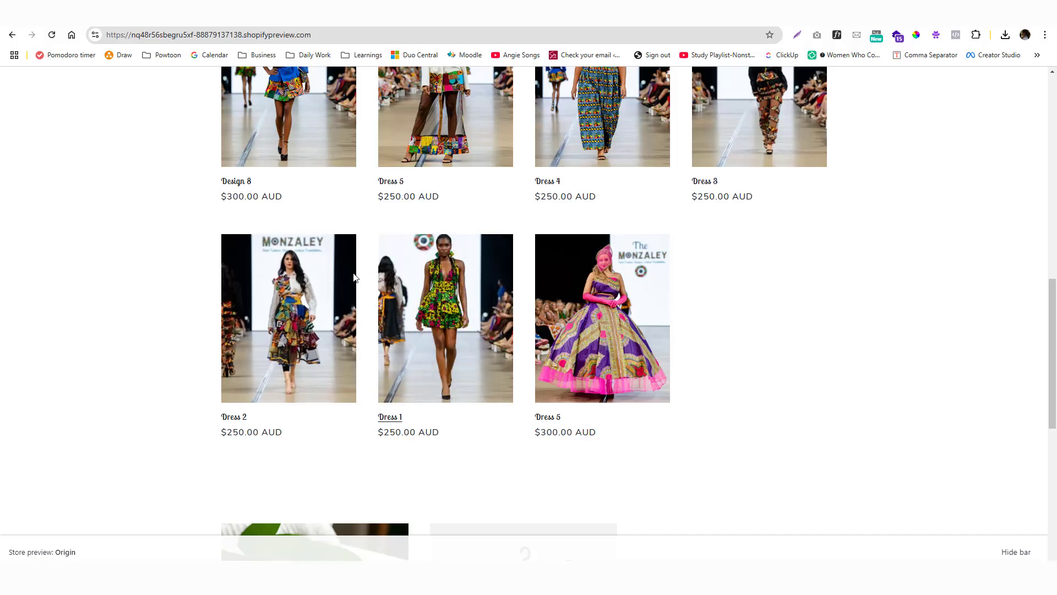
Open Design 8's storefront page and review its title, description and recommendations, trying sizes 0, 1, 3 and 4
scroll(354, 277, up, 5)
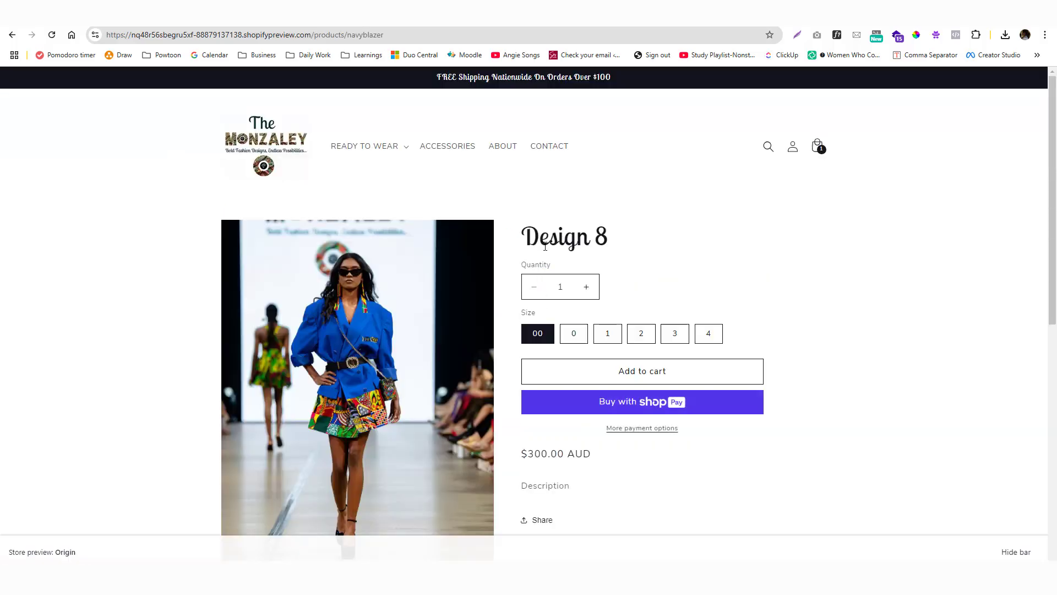
drag(529, 237, 656, 246)
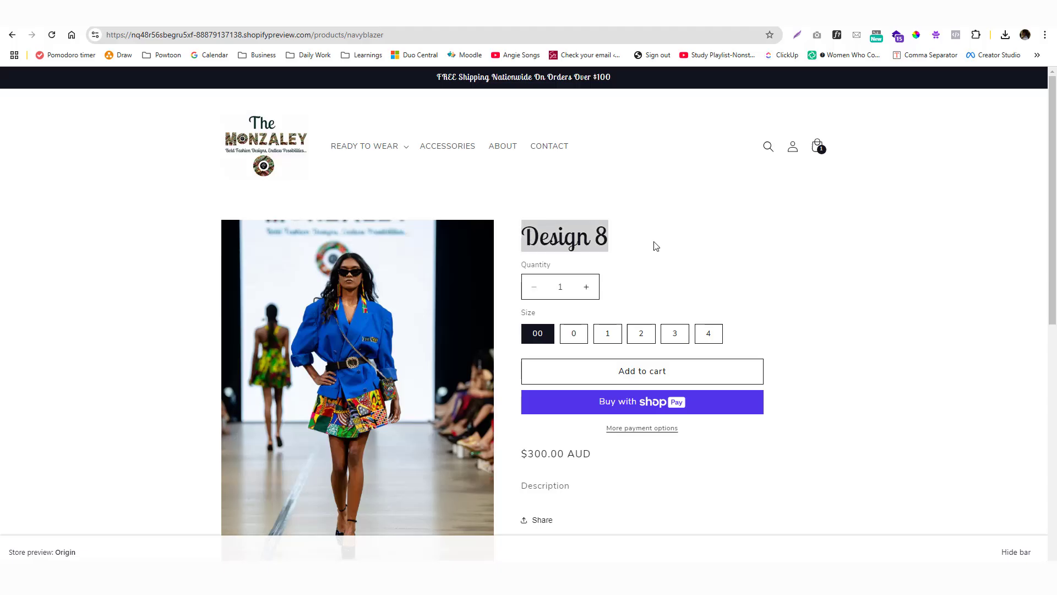
click(576, 338)
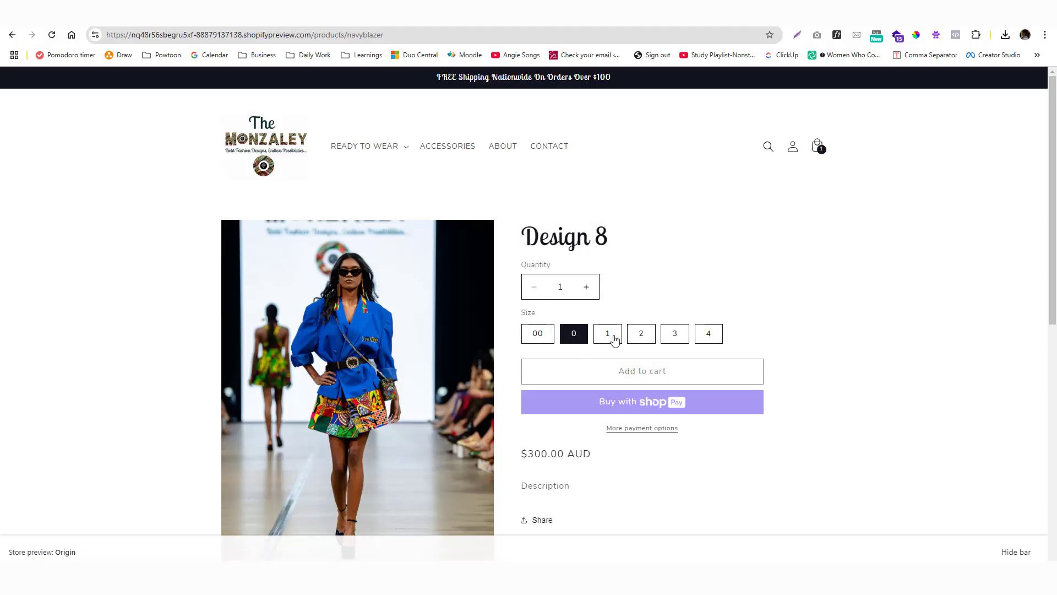
click(606, 341)
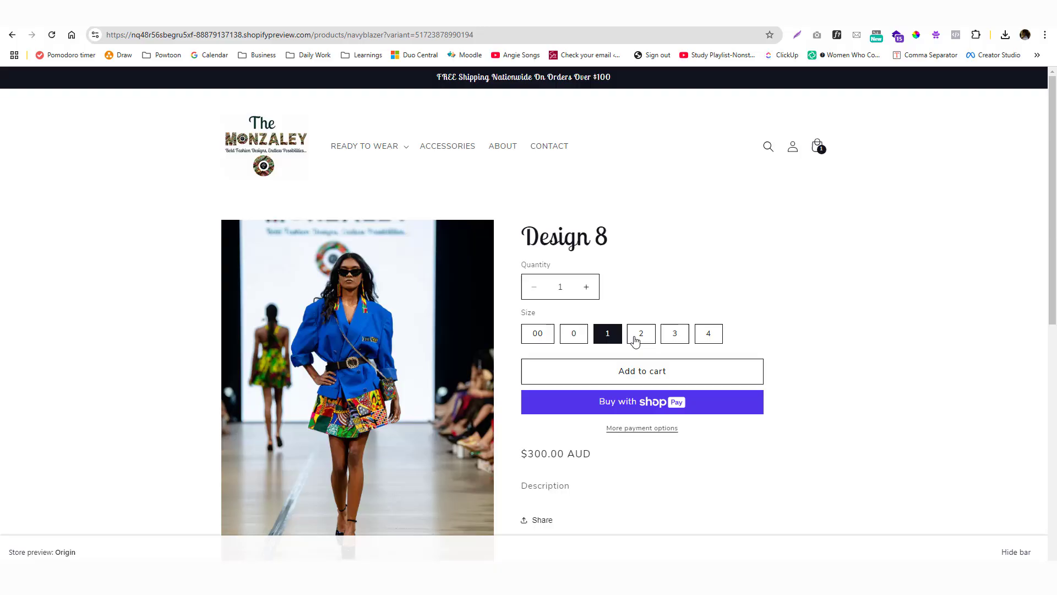
click(675, 337)
click(709, 337)
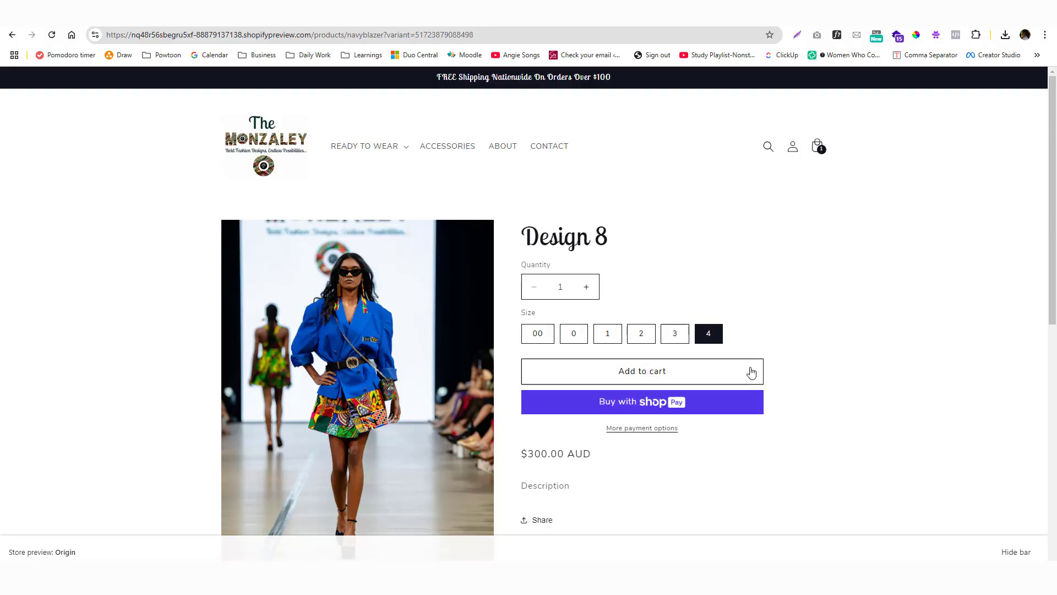
scroll(689, 361, down, 3)
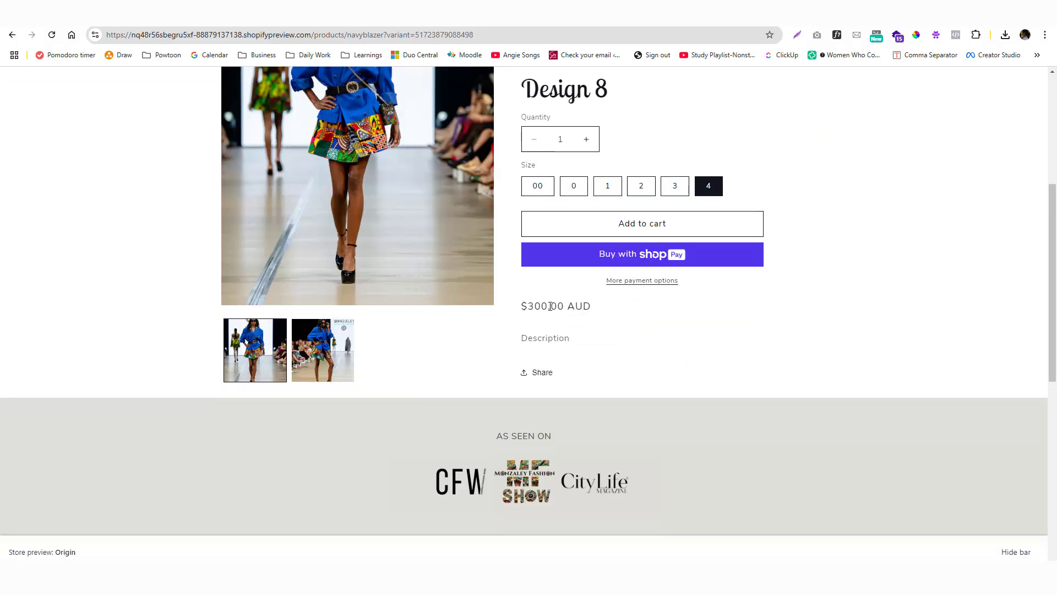
drag(525, 336, 612, 349)
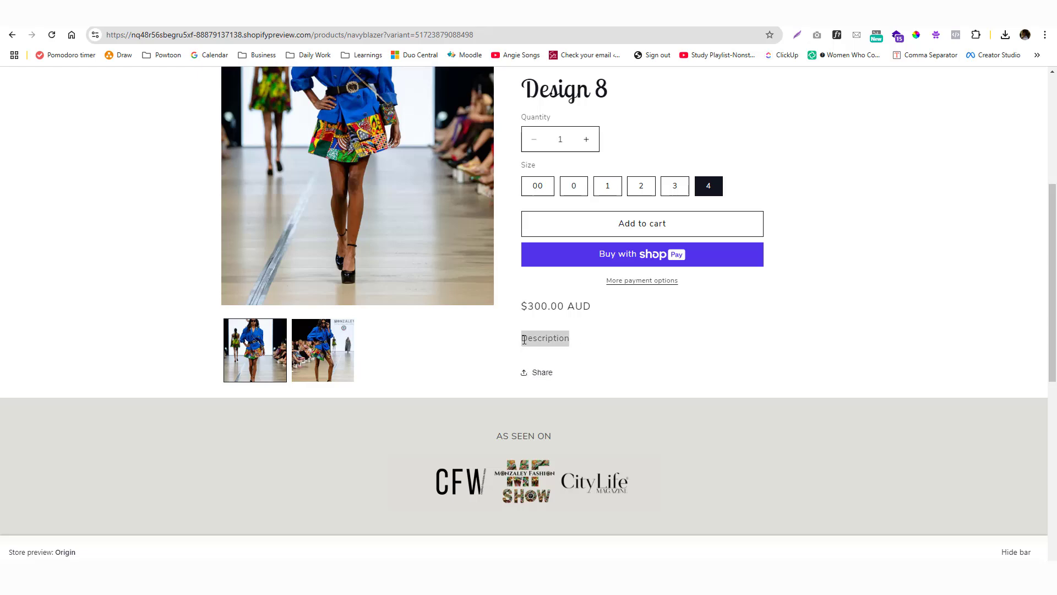
scroll(618, 332, down, 5)
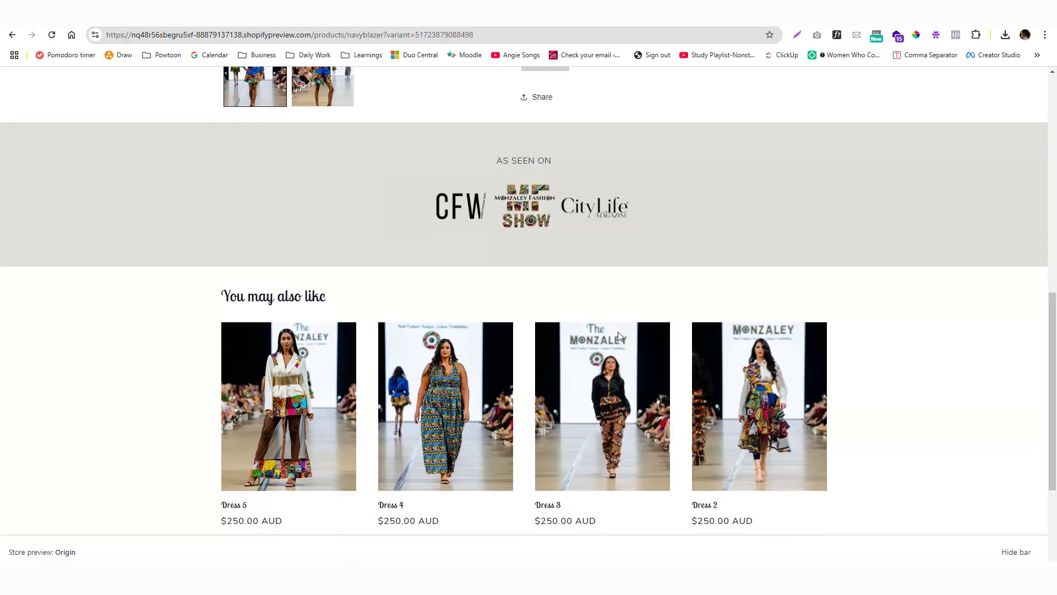
Switch between both photos of Design 8 on its storefront page, look over the rest, and close the preview
scroll(617, 333, up, 5)
click(318, 383)
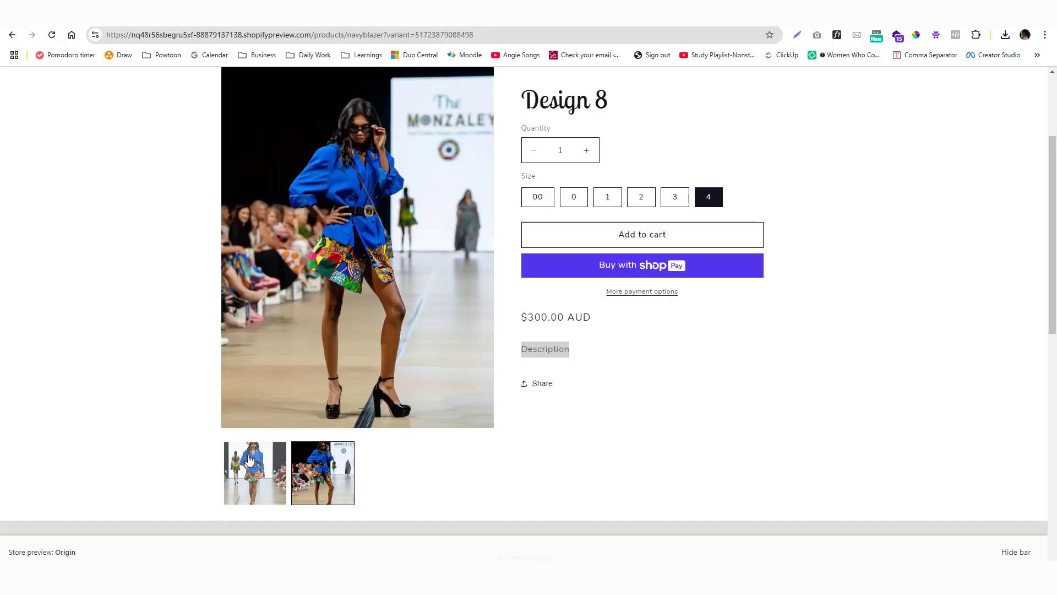
click(247, 467)
click(320, 470)
click(256, 468)
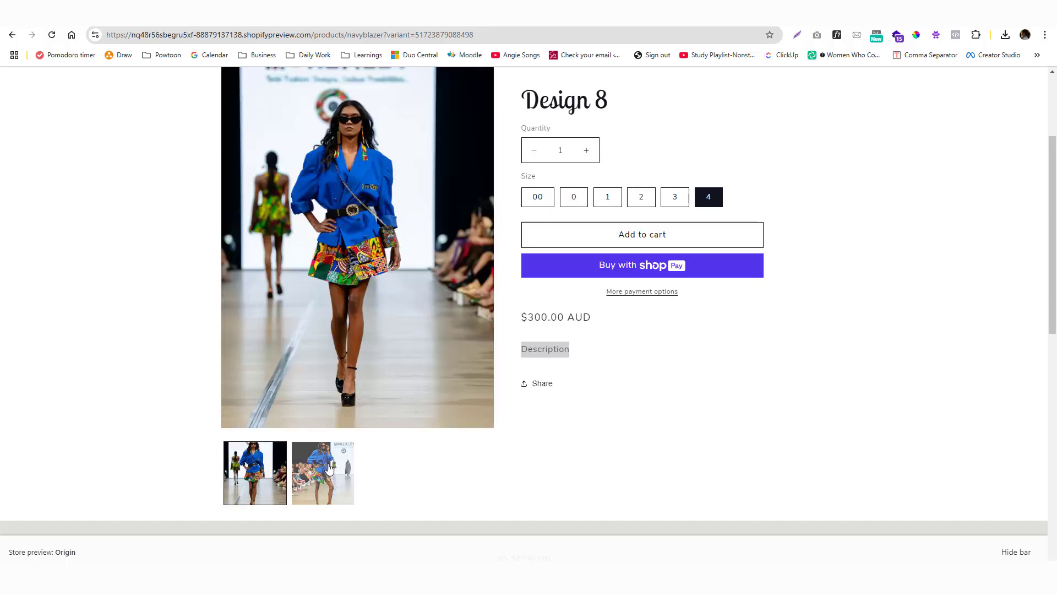
click(317, 469)
click(288, 467)
scroll(553, 441, down, 10)
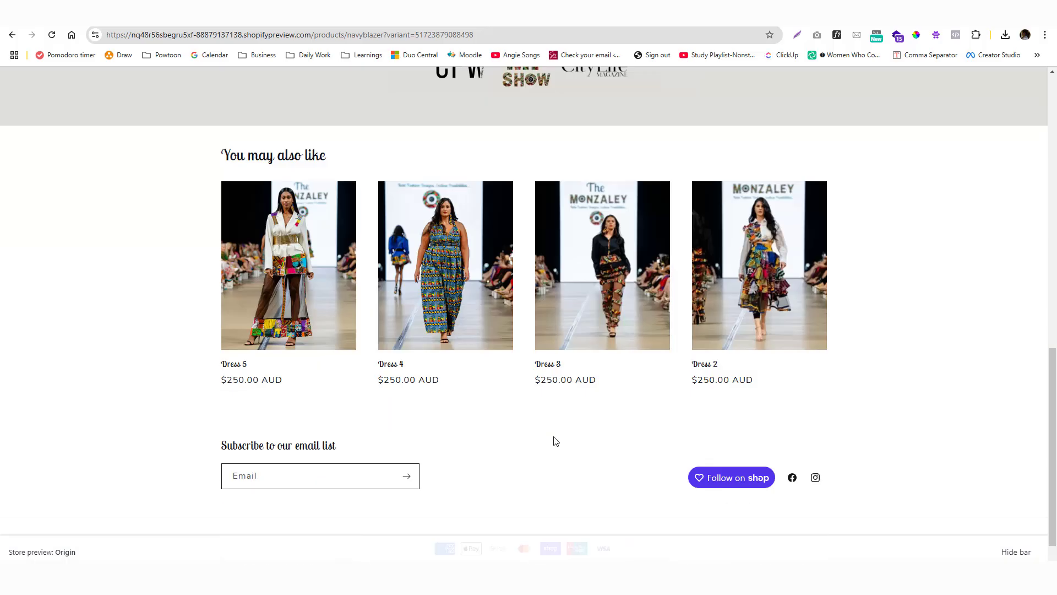
scroll(556, 441, up, 12)
key(ctrl+w)
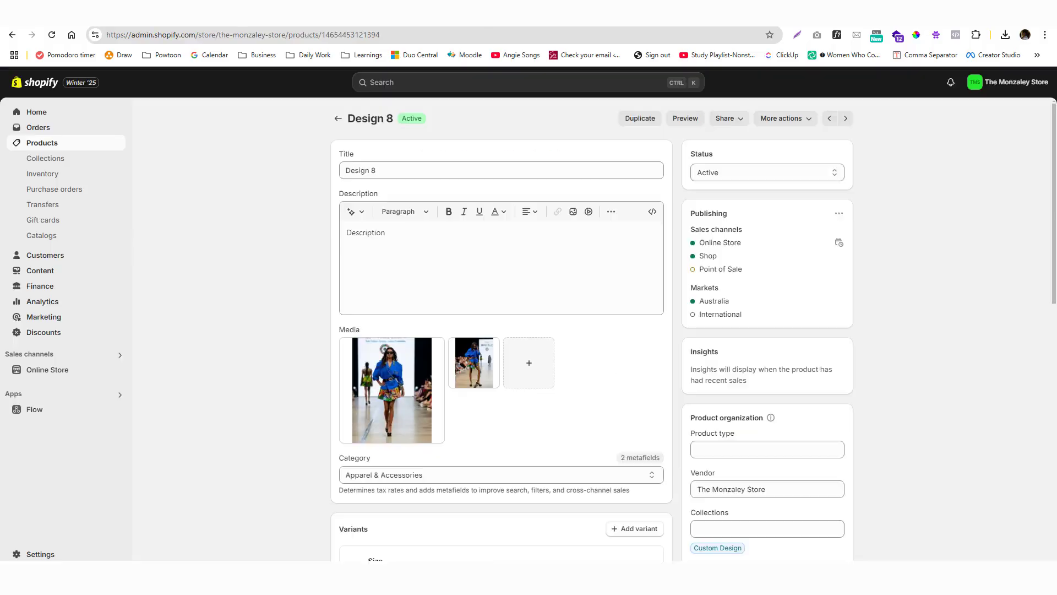
Delete the saved Dresses view from the product list
click(48, 145)
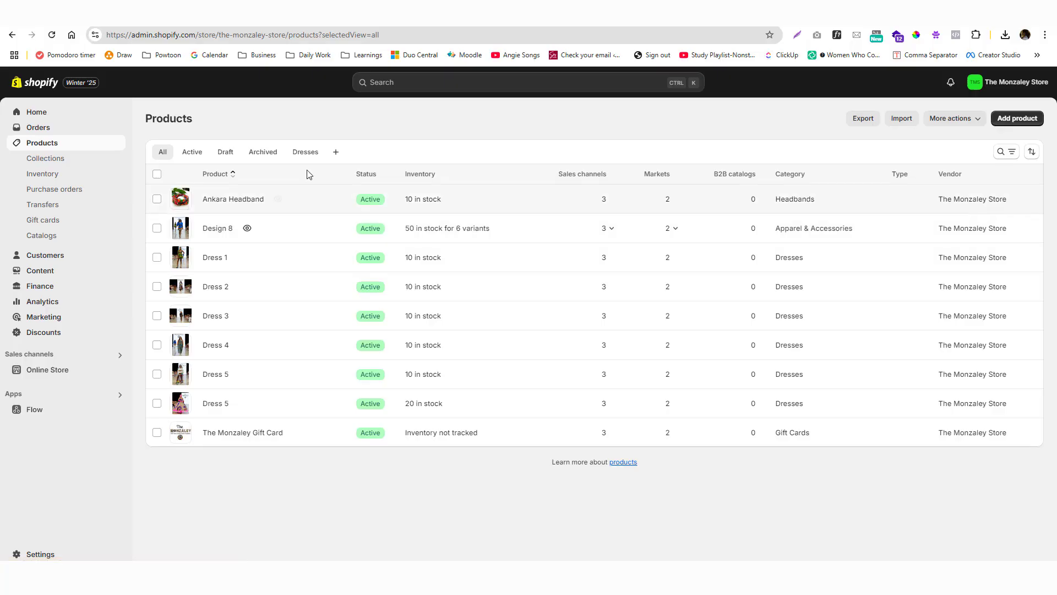
click(305, 154)
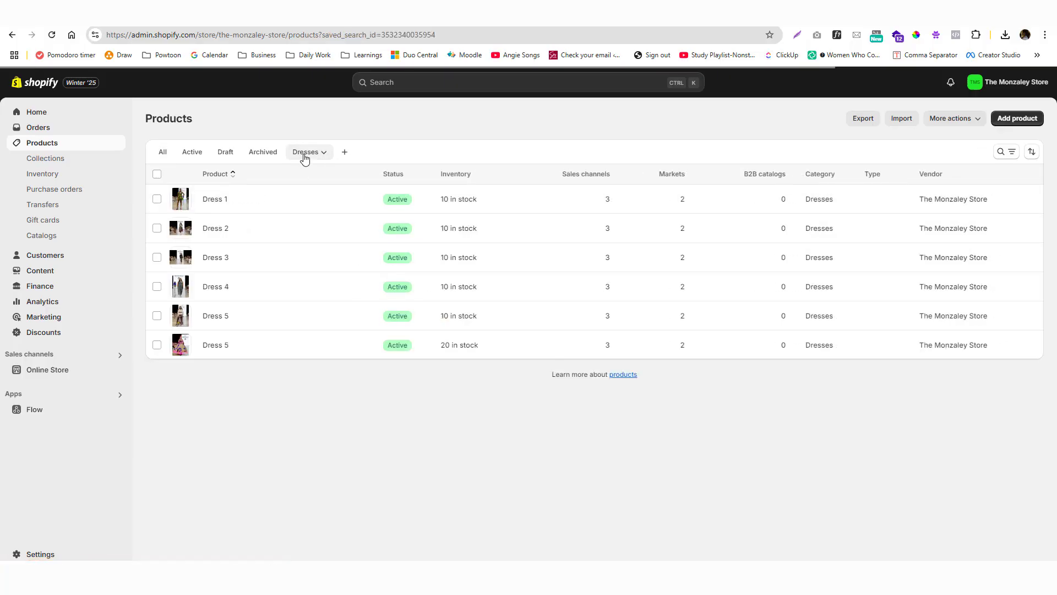
click(307, 157)
click(308, 157)
click(307, 156)
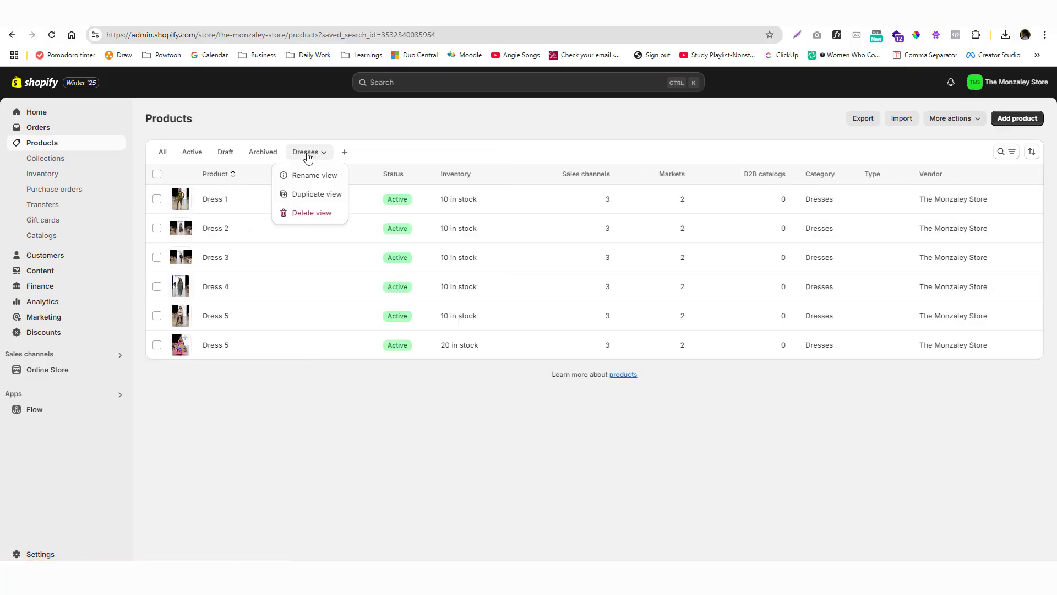
click(299, 213)
click(680, 348)
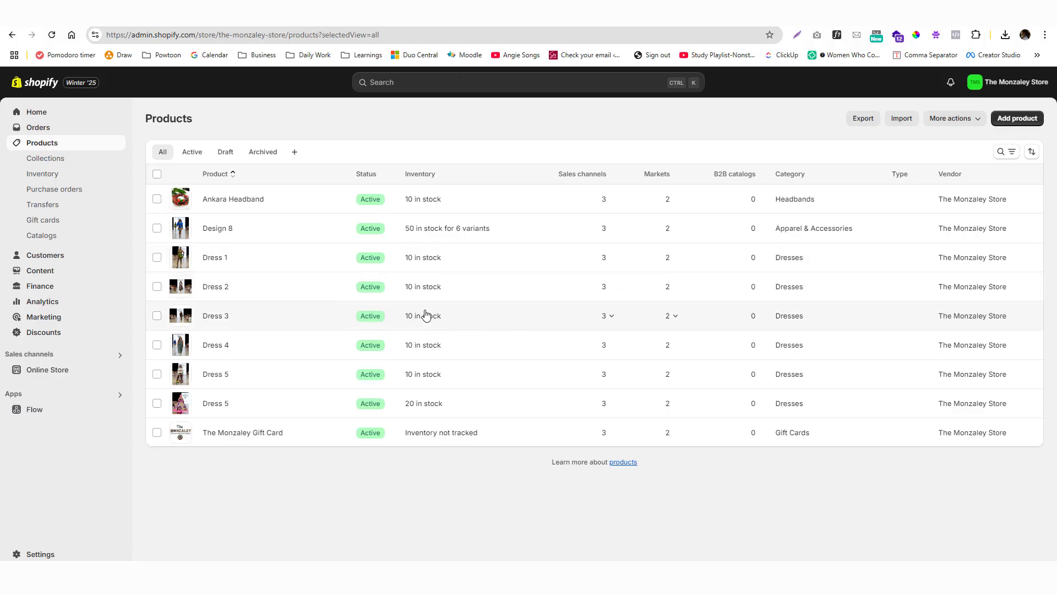
Create a new product list view named Dresses
click(297, 151)
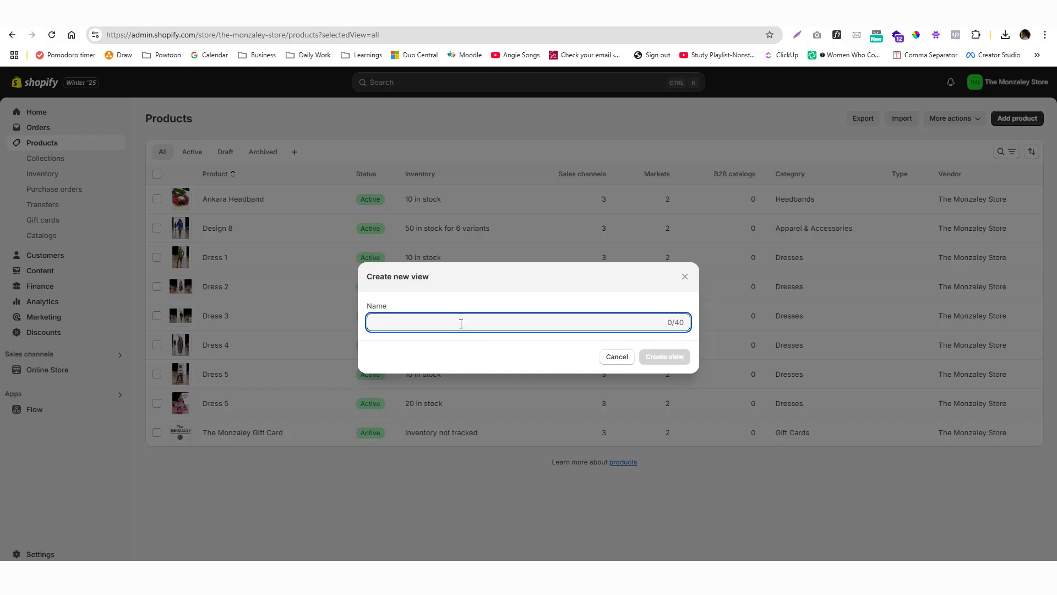
text(Dresses)
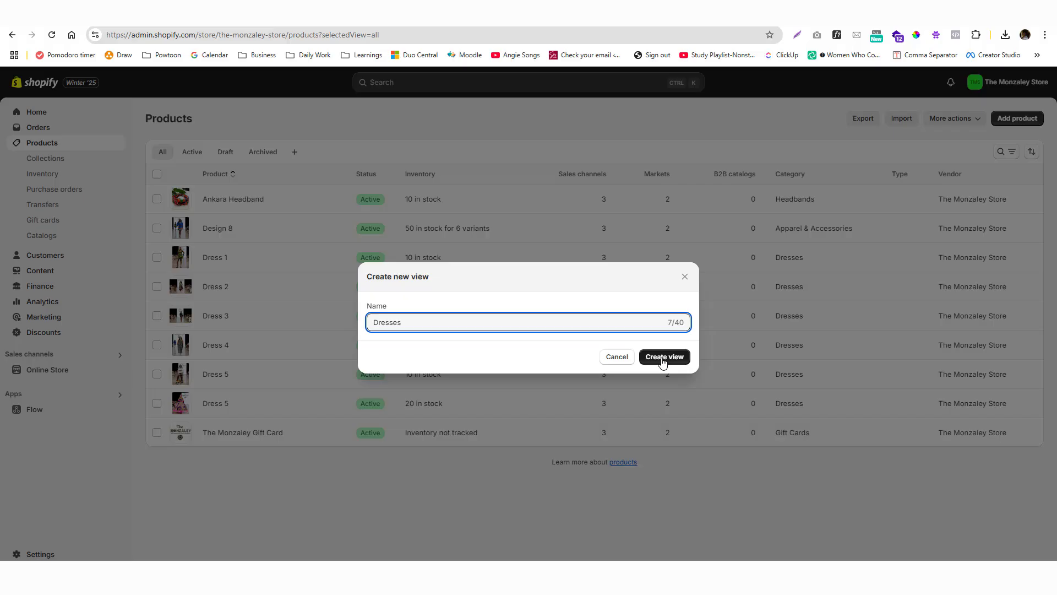
click(663, 356)
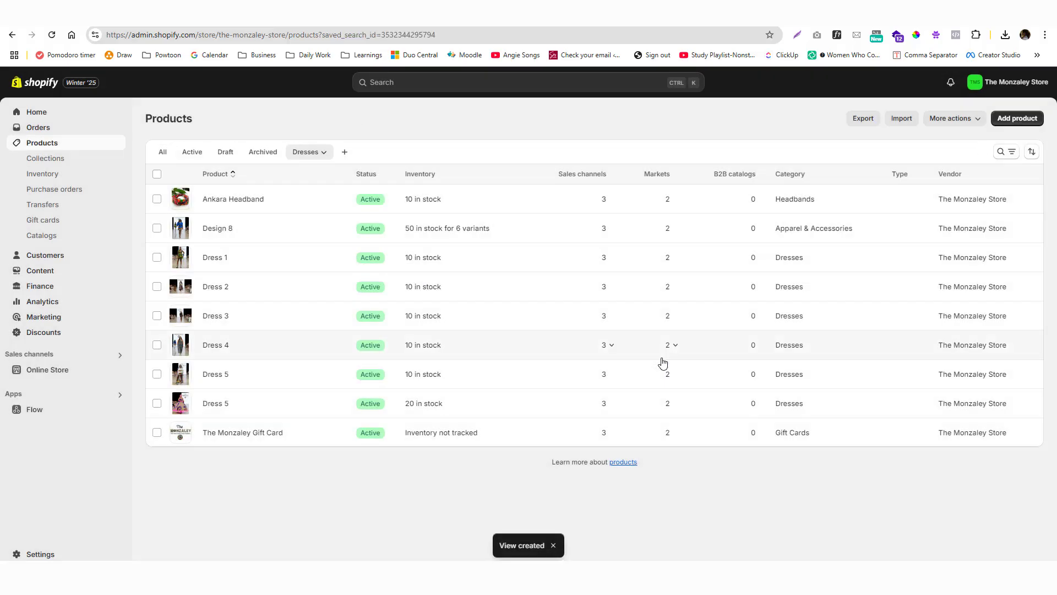
Filter the Dresses view to the category Dresses and save the filter to the view
click(1002, 153)
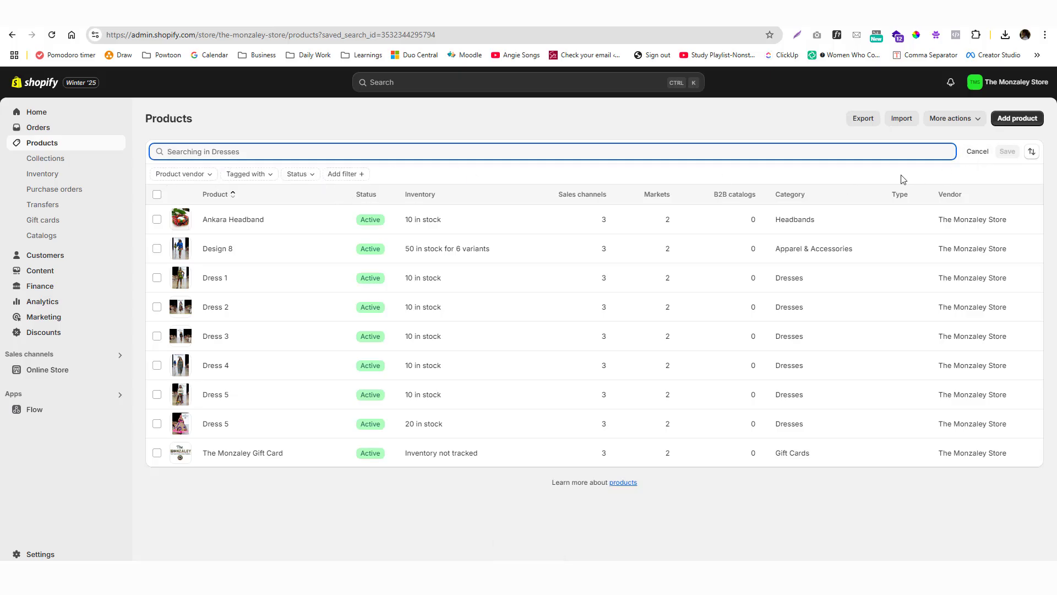
click(977, 151)
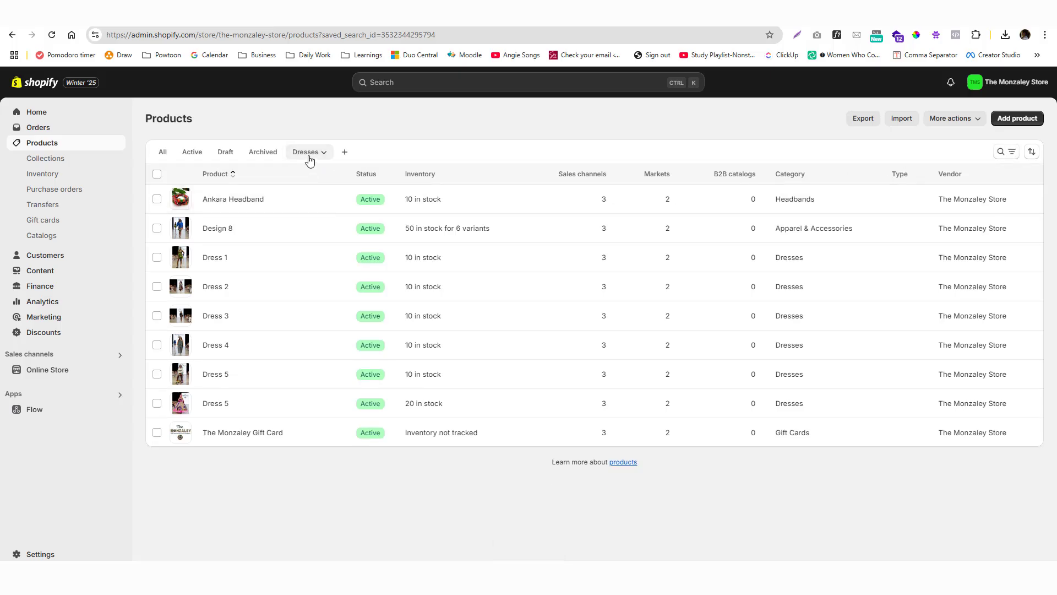
click(1001, 152)
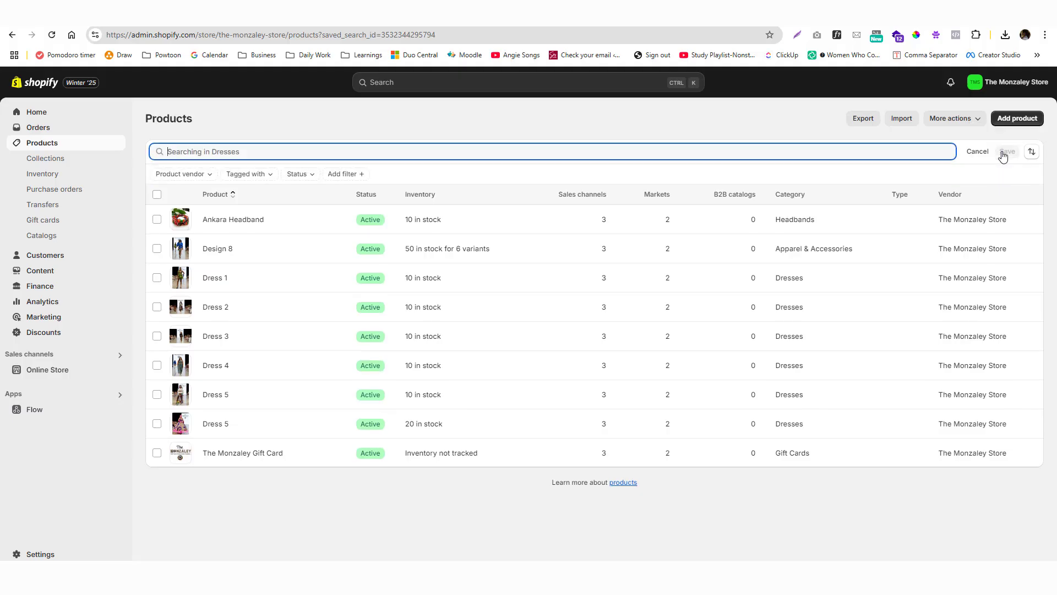
click(203, 176)
click(300, 175)
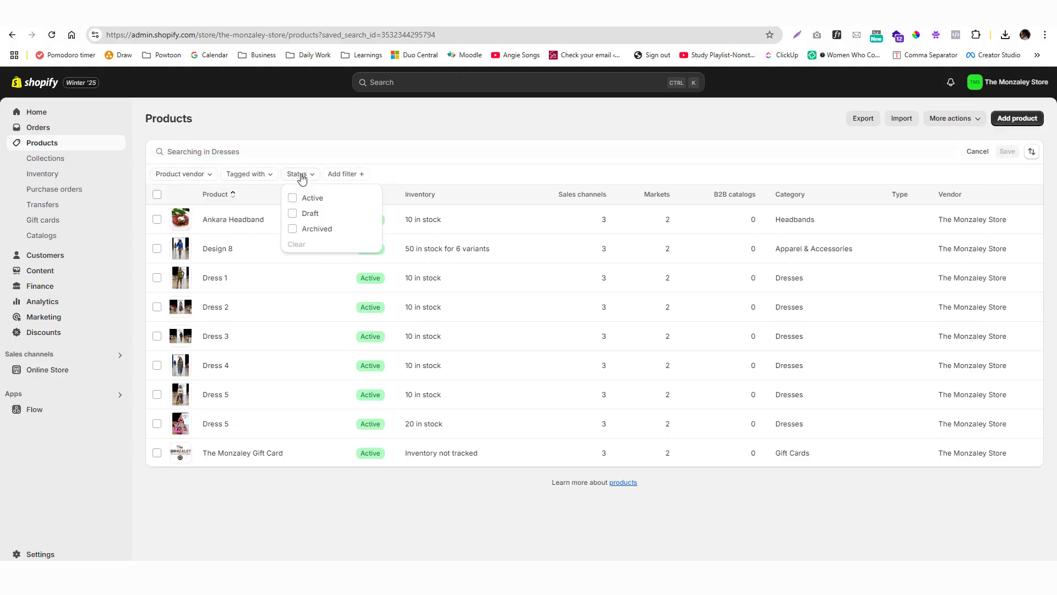
click(346, 175)
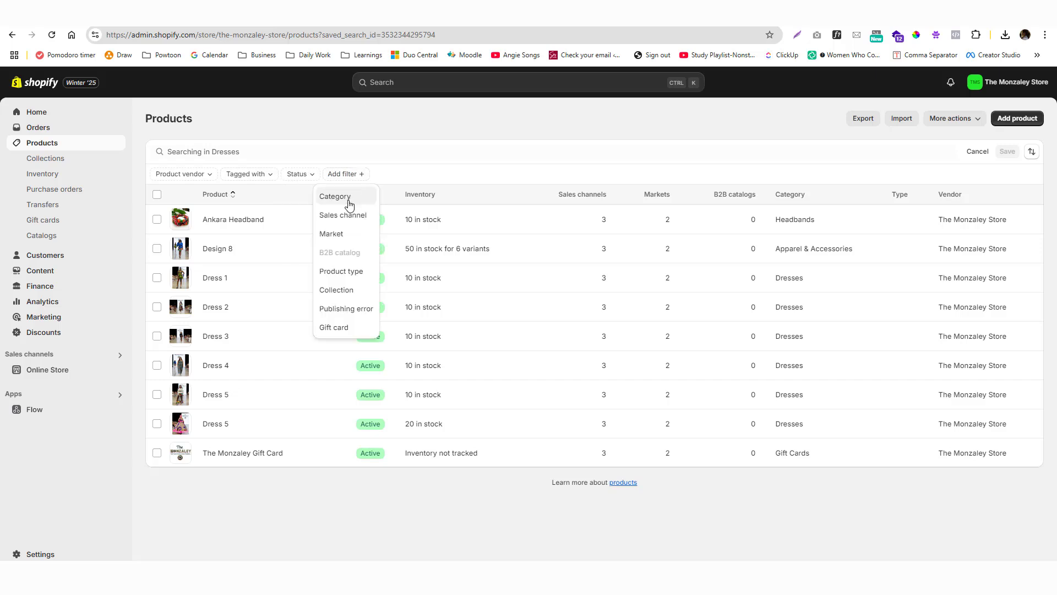
click(349, 204)
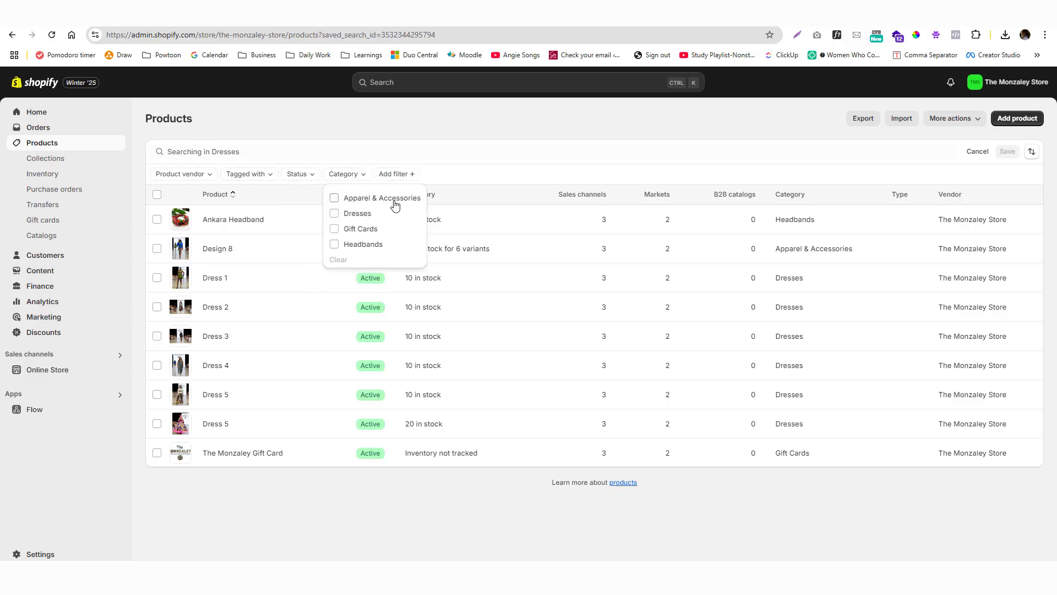
click(334, 214)
click(632, 147)
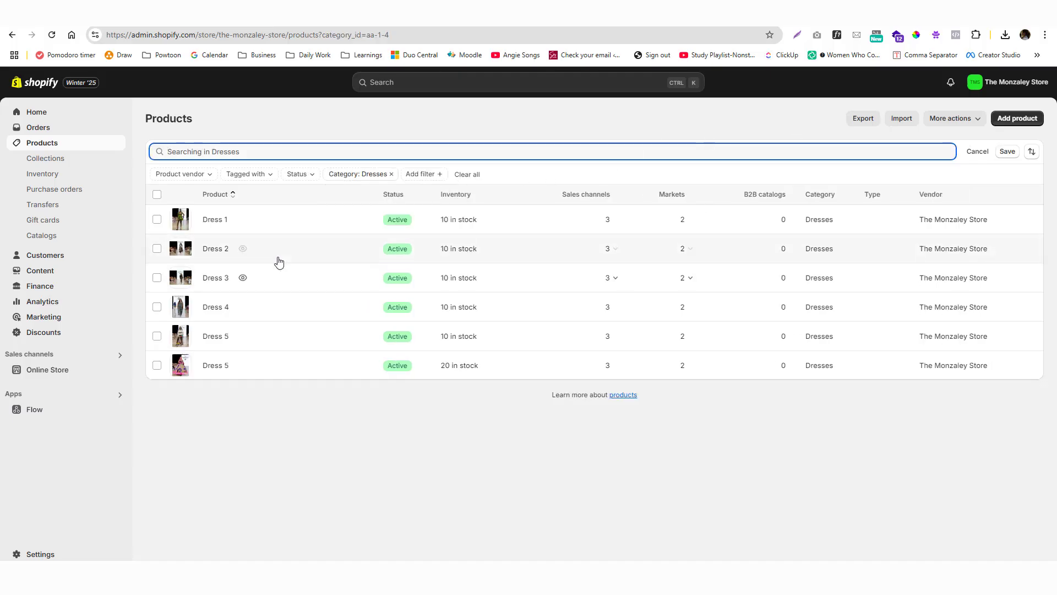
click(1007, 150)
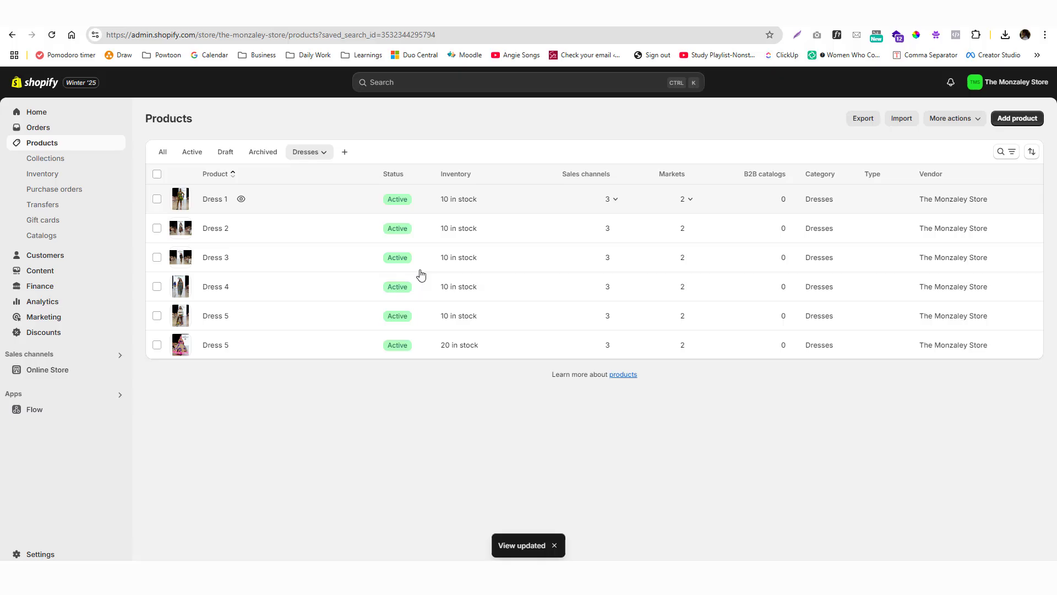
Create another product list view named Custom Designs
click(346, 151)
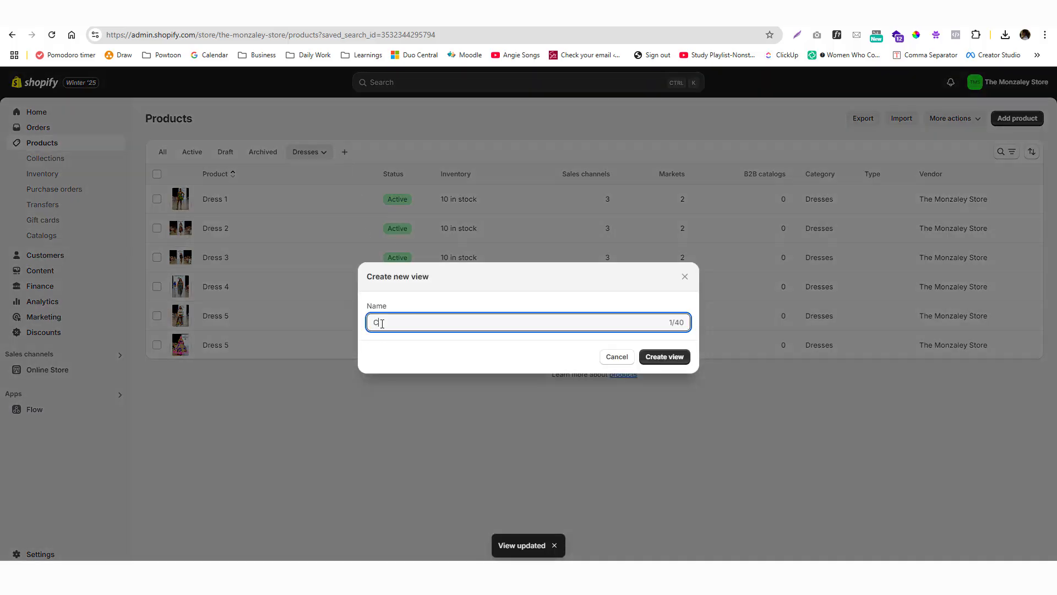
text(Custp,)
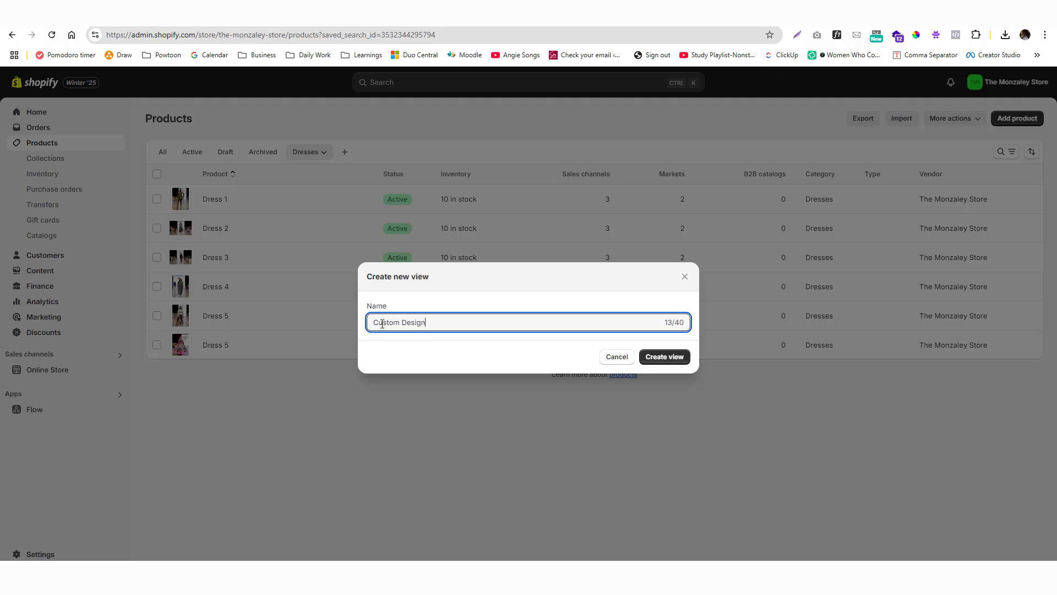
click(668, 356)
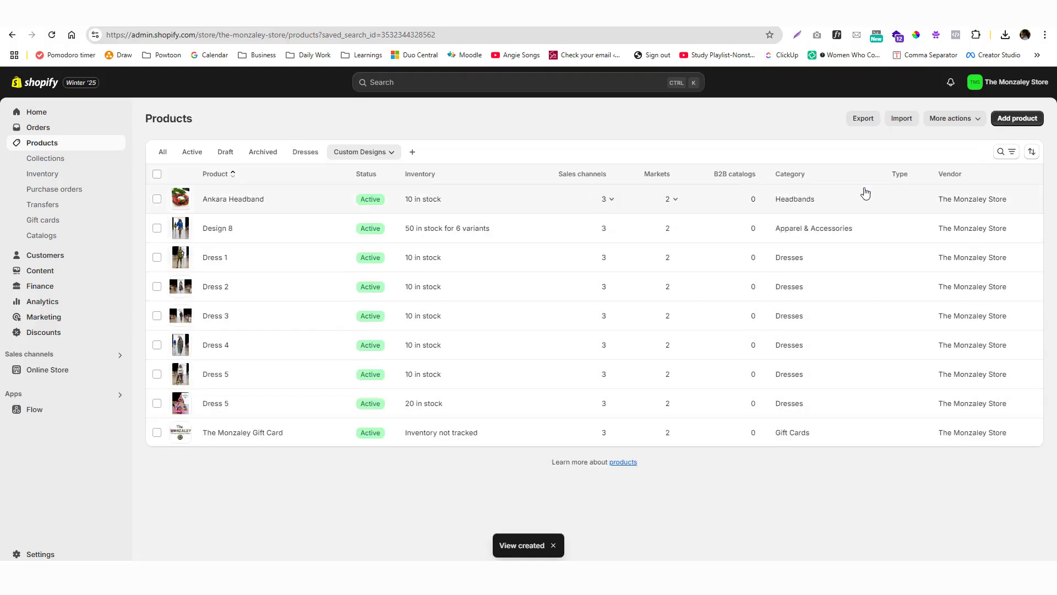
Save the Custom Designs view with a filter for the Custom Design collection, and switch back to the Dresses view
click(1006, 151)
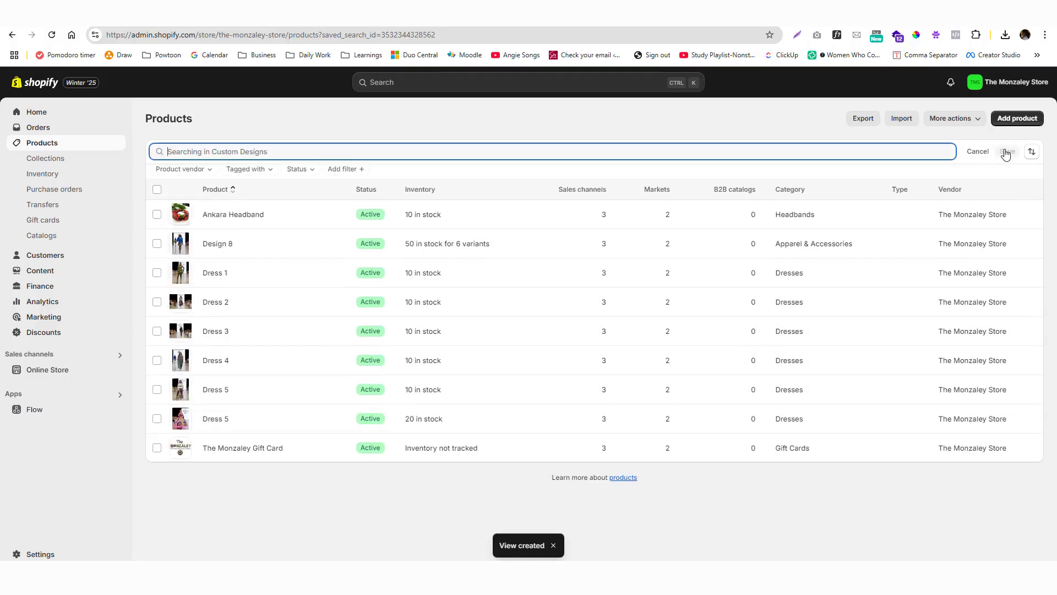
click(342, 175)
click(337, 290)
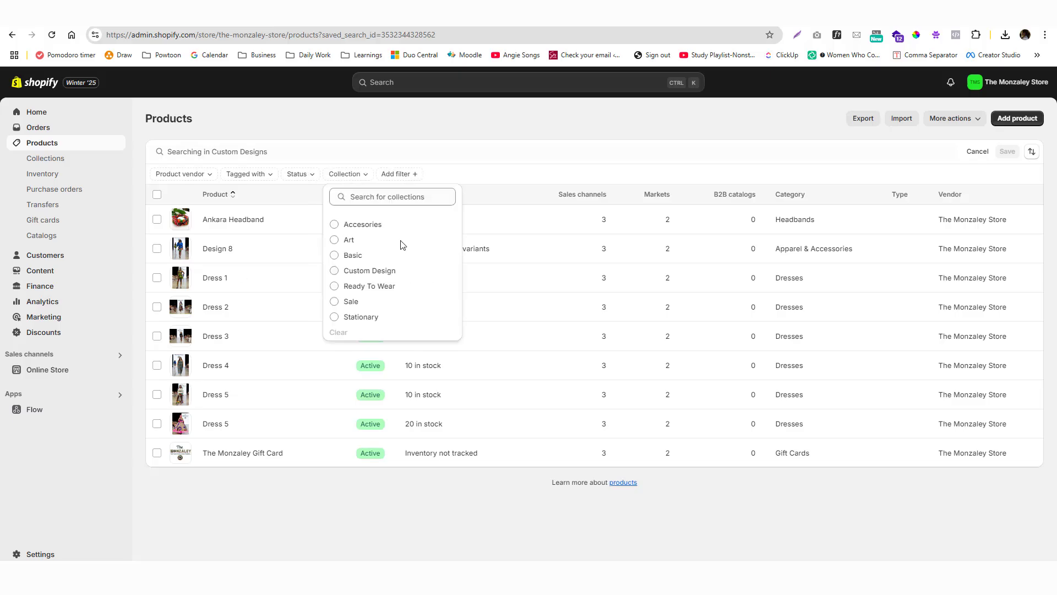
click(360, 273)
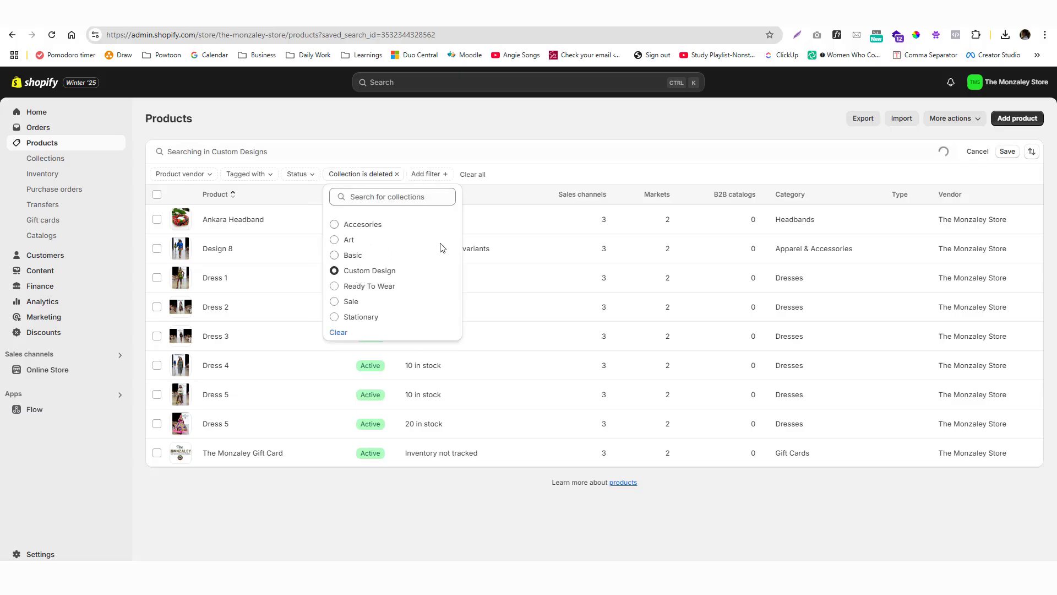
click(1007, 150)
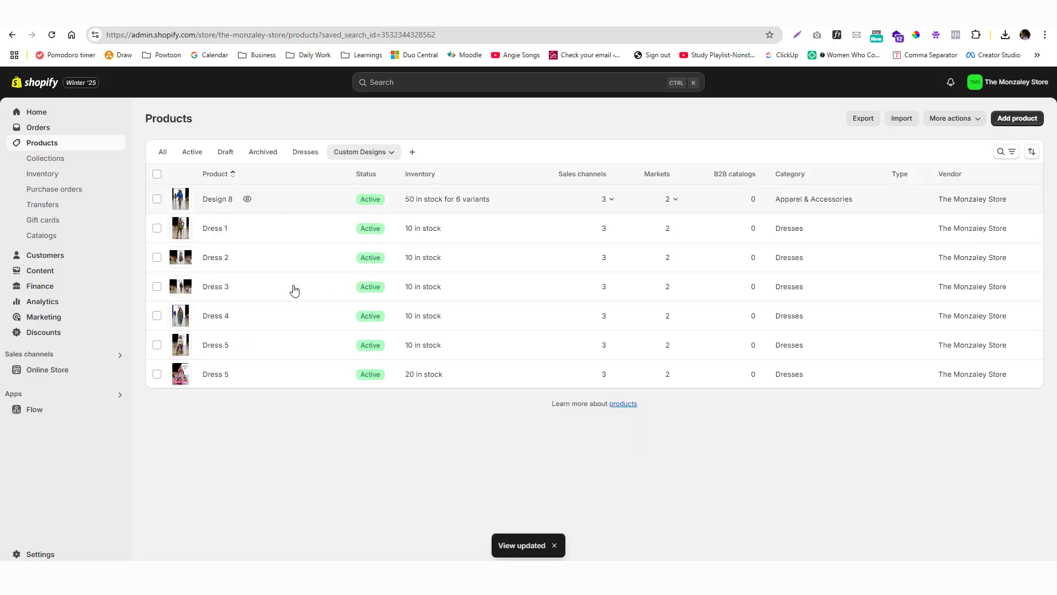
click(311, 152)
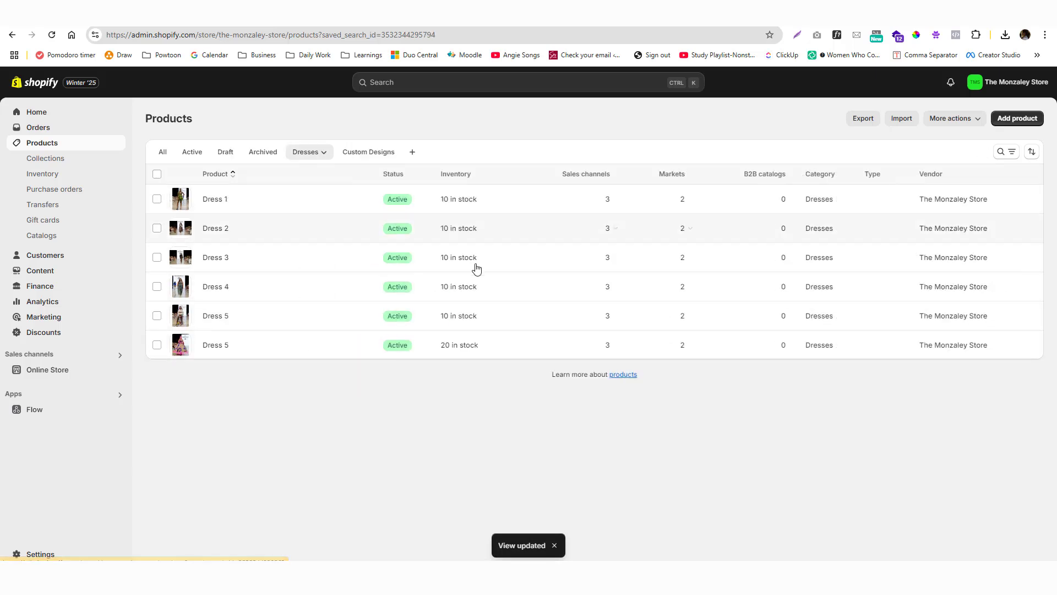